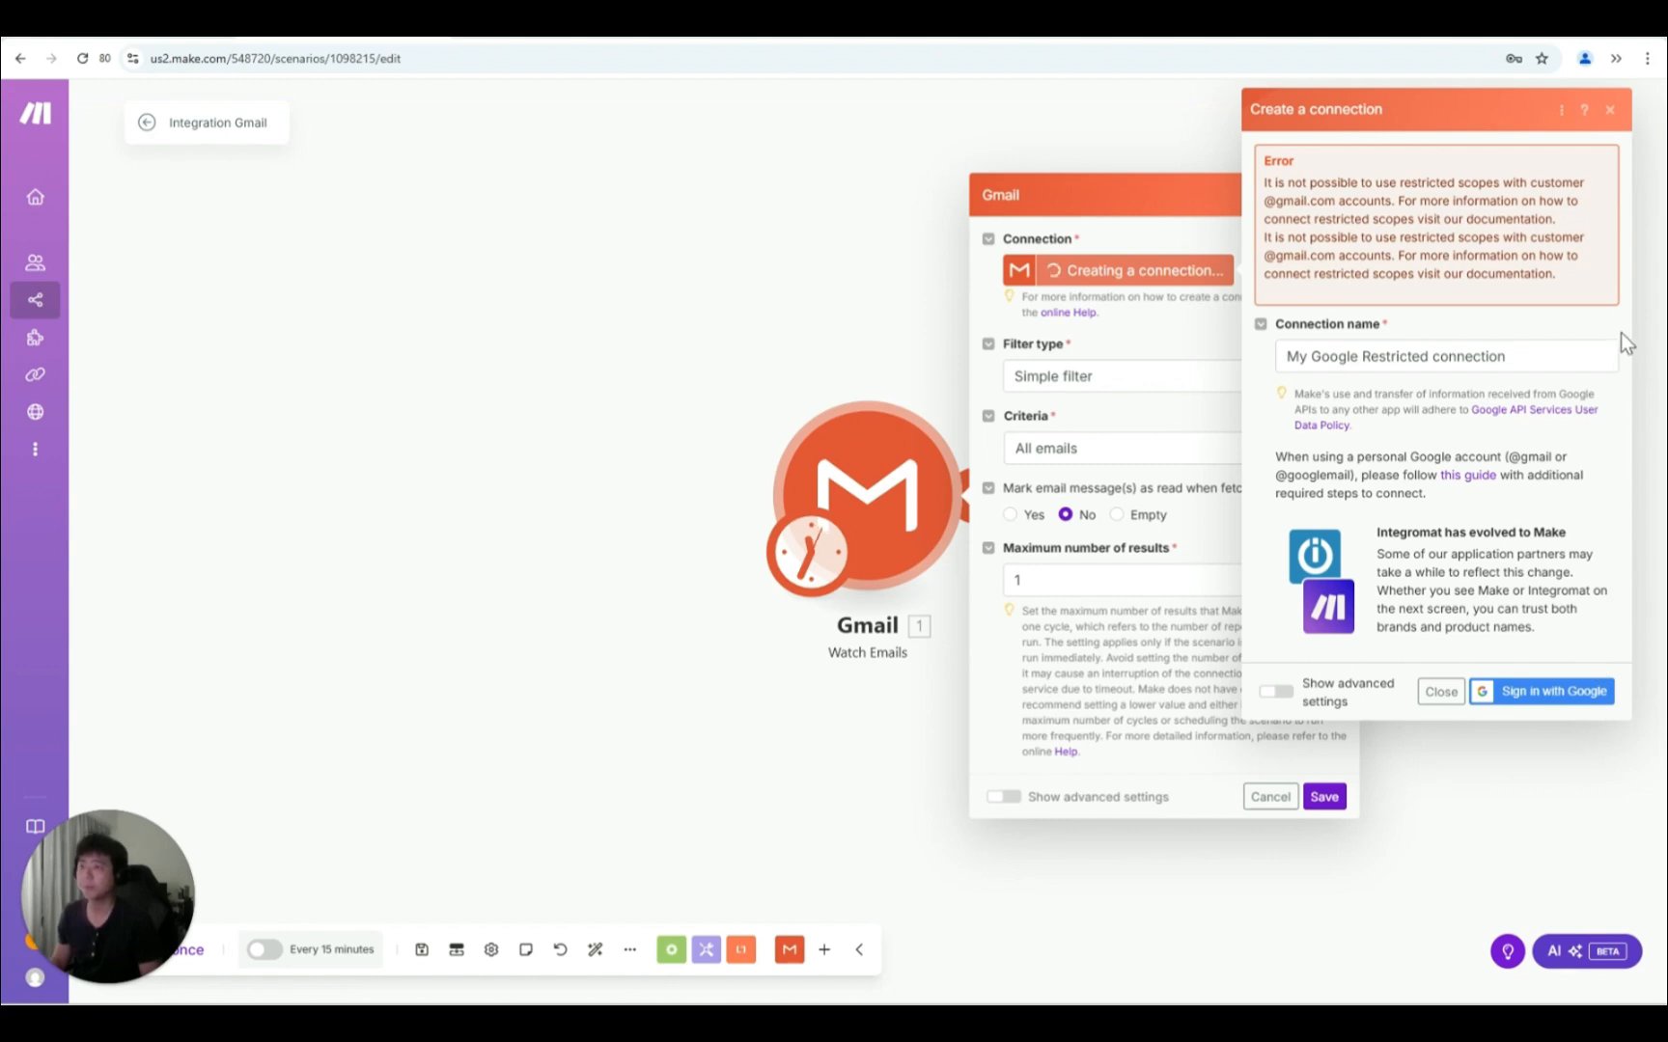
Step: Open the guide for connecting personal Google accounts, skim its Google Cloud project and OAuth client instructions, and return to the scenario
{"action": "left_click", "coordinate": [1459, 475]}
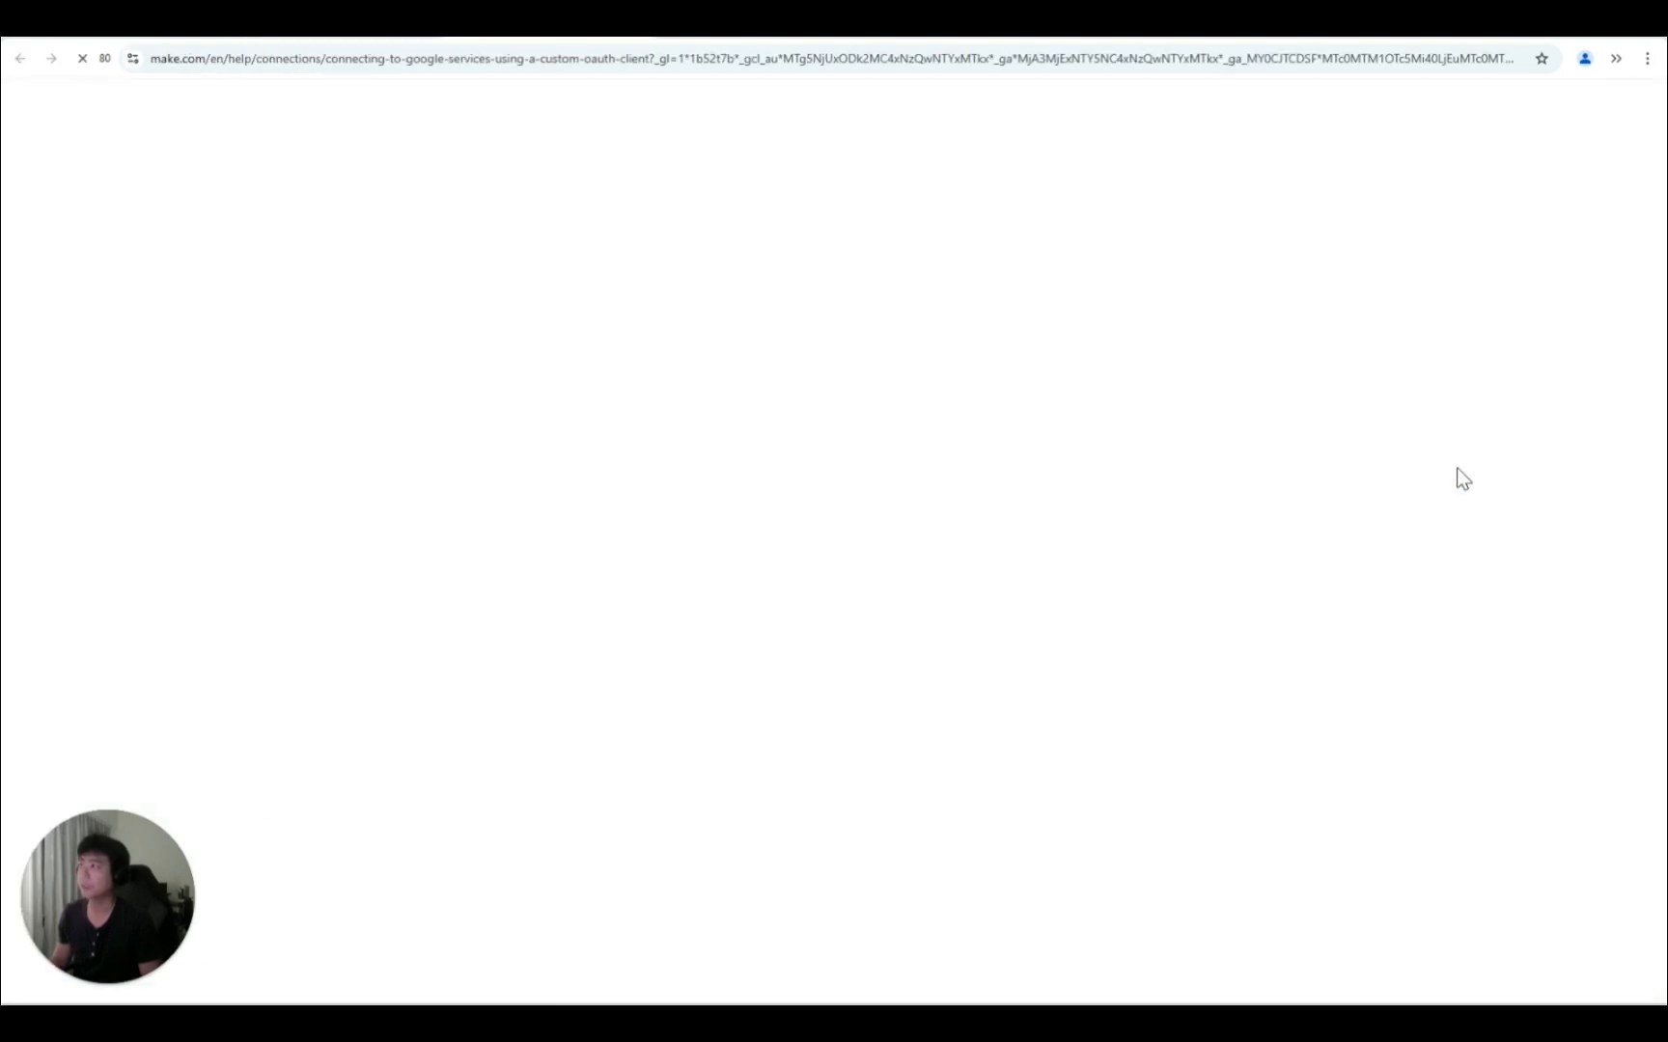
{"action": "scroll", "coordinate": [930, 339], "scroll_direction": "down", "scroll_amount": 15}
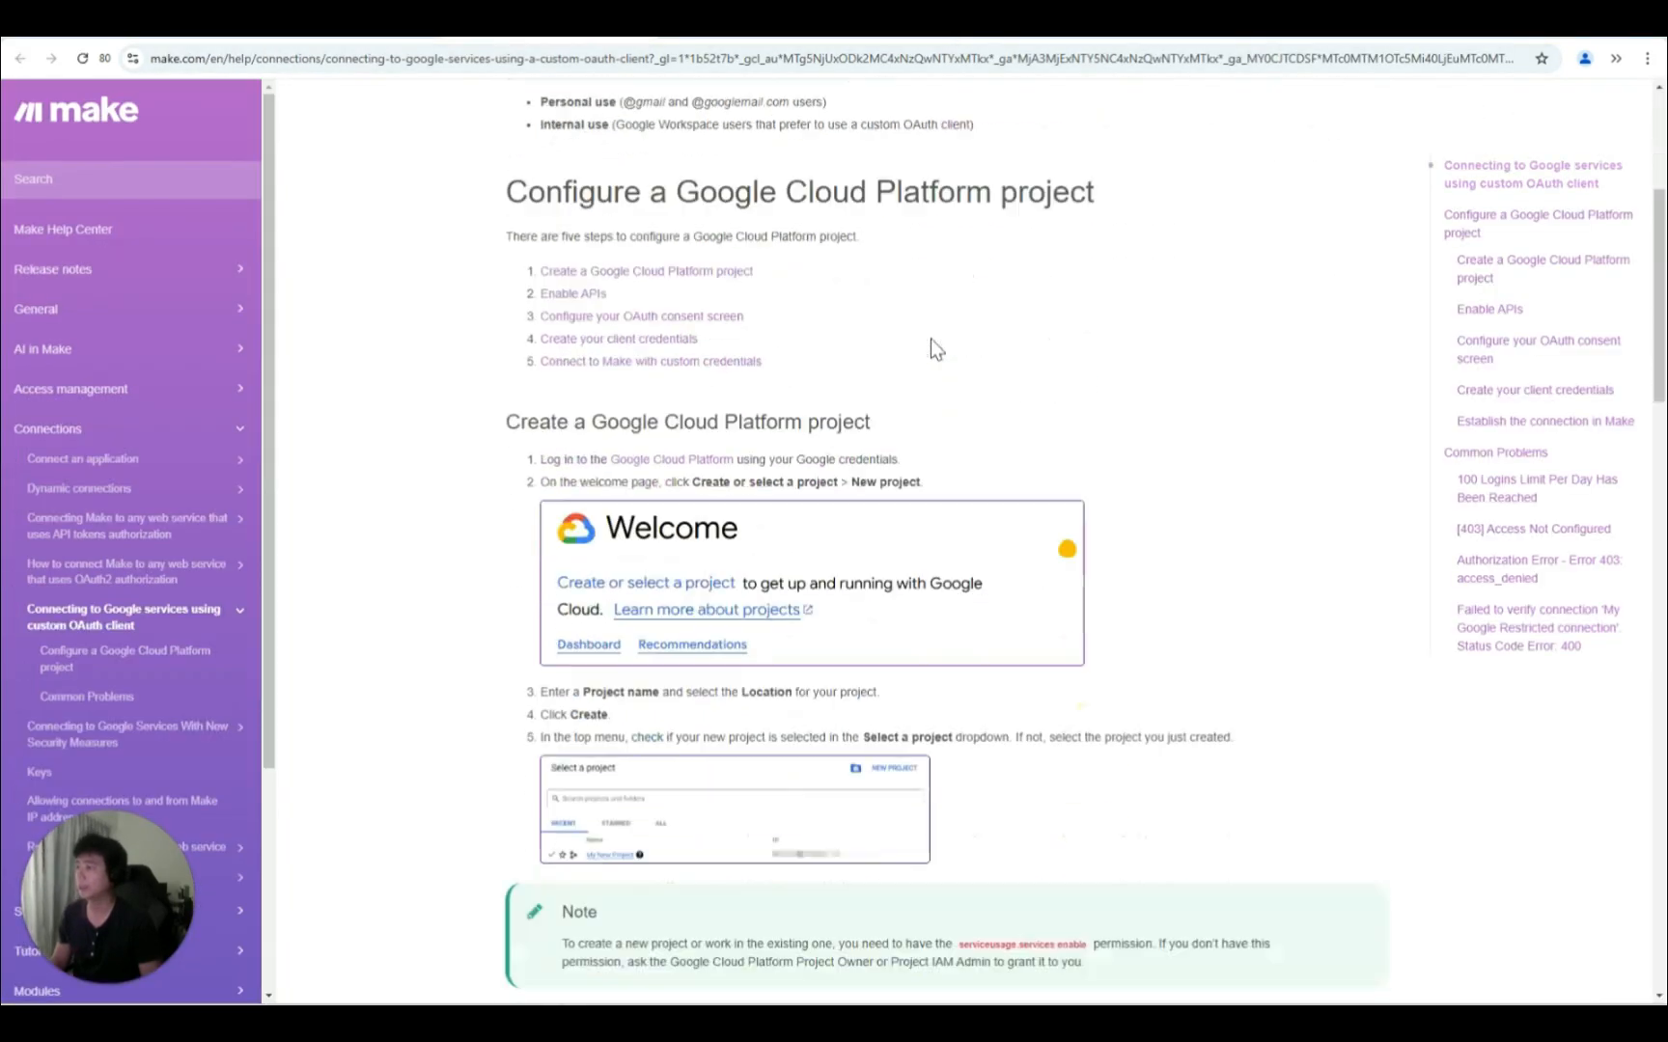
{"action": "scroll", "coordinate": [930, 339], "scroll_direction": "down", "scroll_amount": 15}
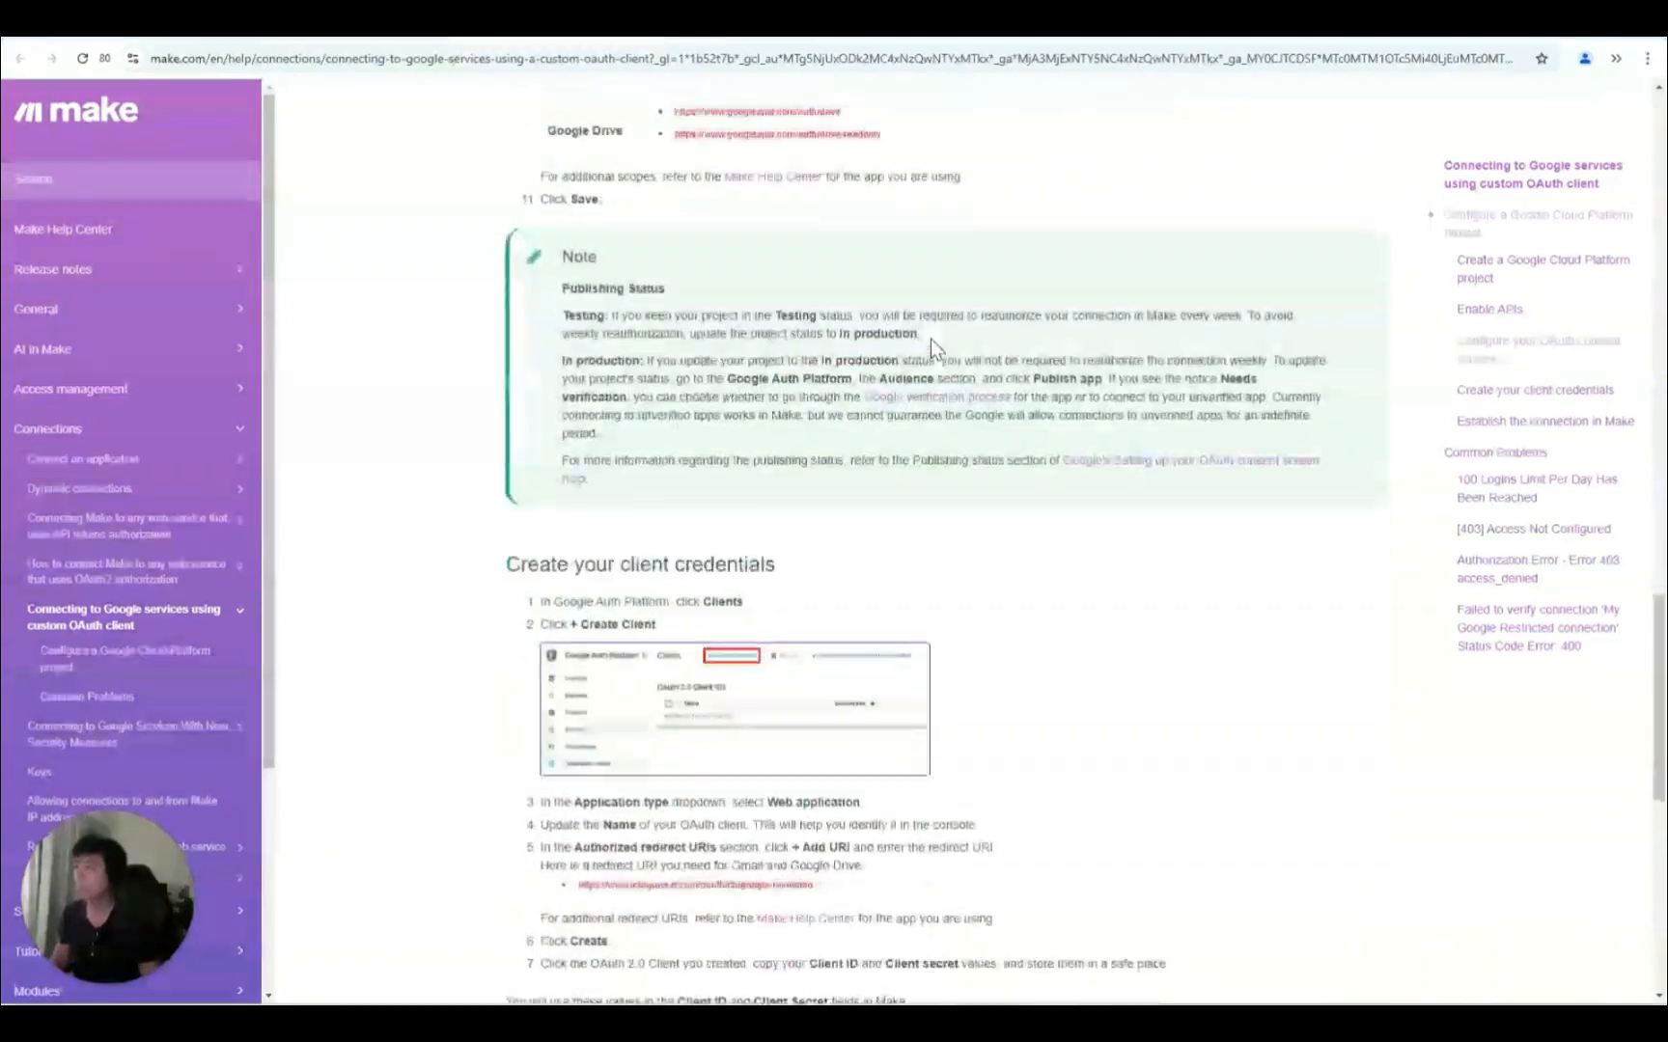
{"action": "scroll", "coordinate": [930, 339], "scroll_direction": "up", "scroll_amount": 20}
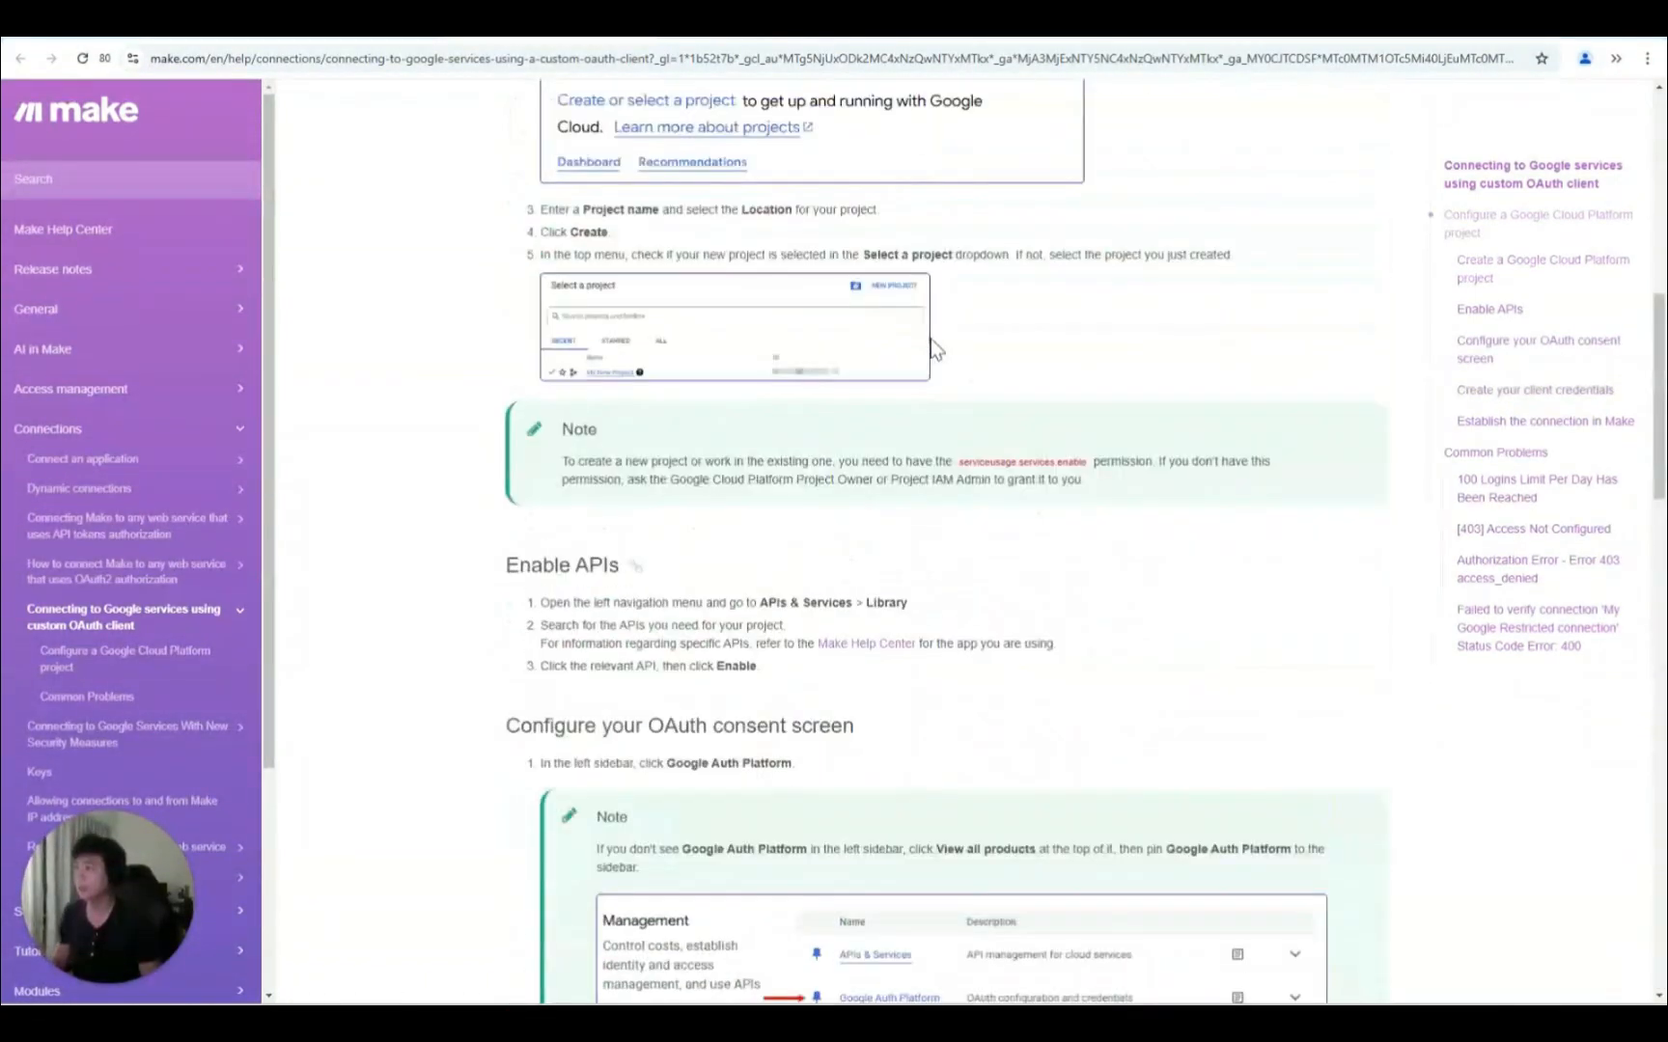
{"action": "left_click", "coordinate": [397, 29]}
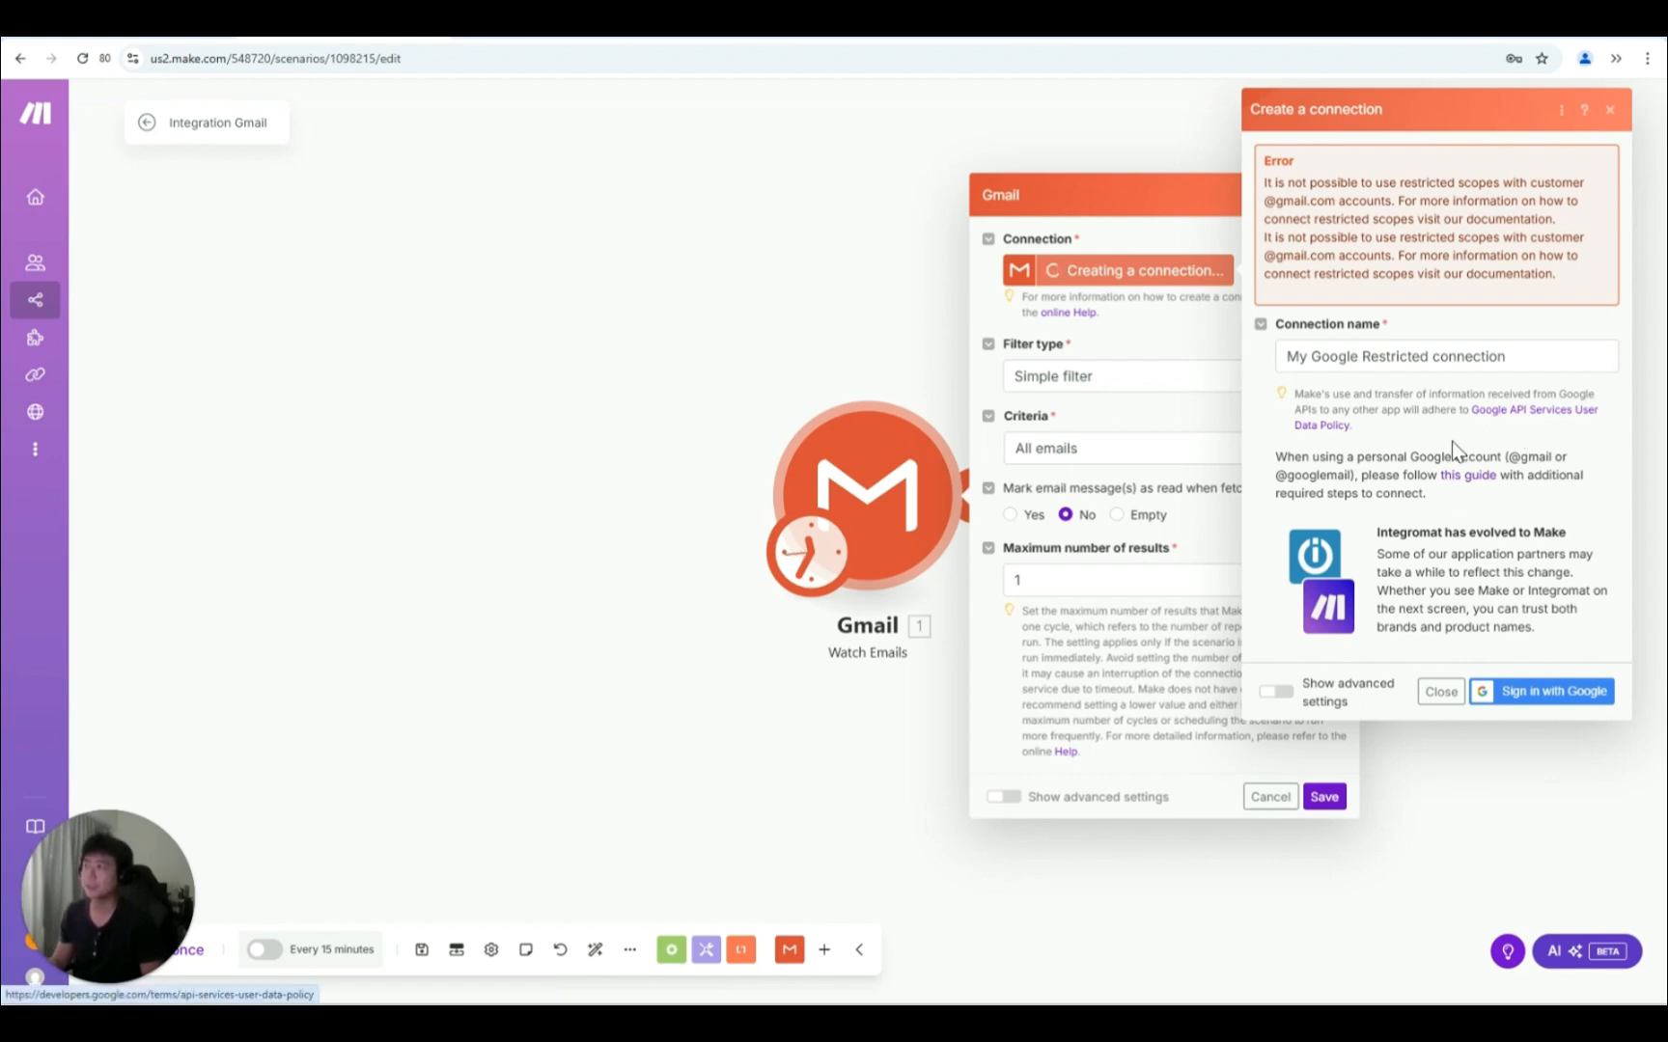
Step: Open the Google Cloud console at console.cloud.google.com in a new browser tab
{"action": "key", "text": "ctrl+t"}
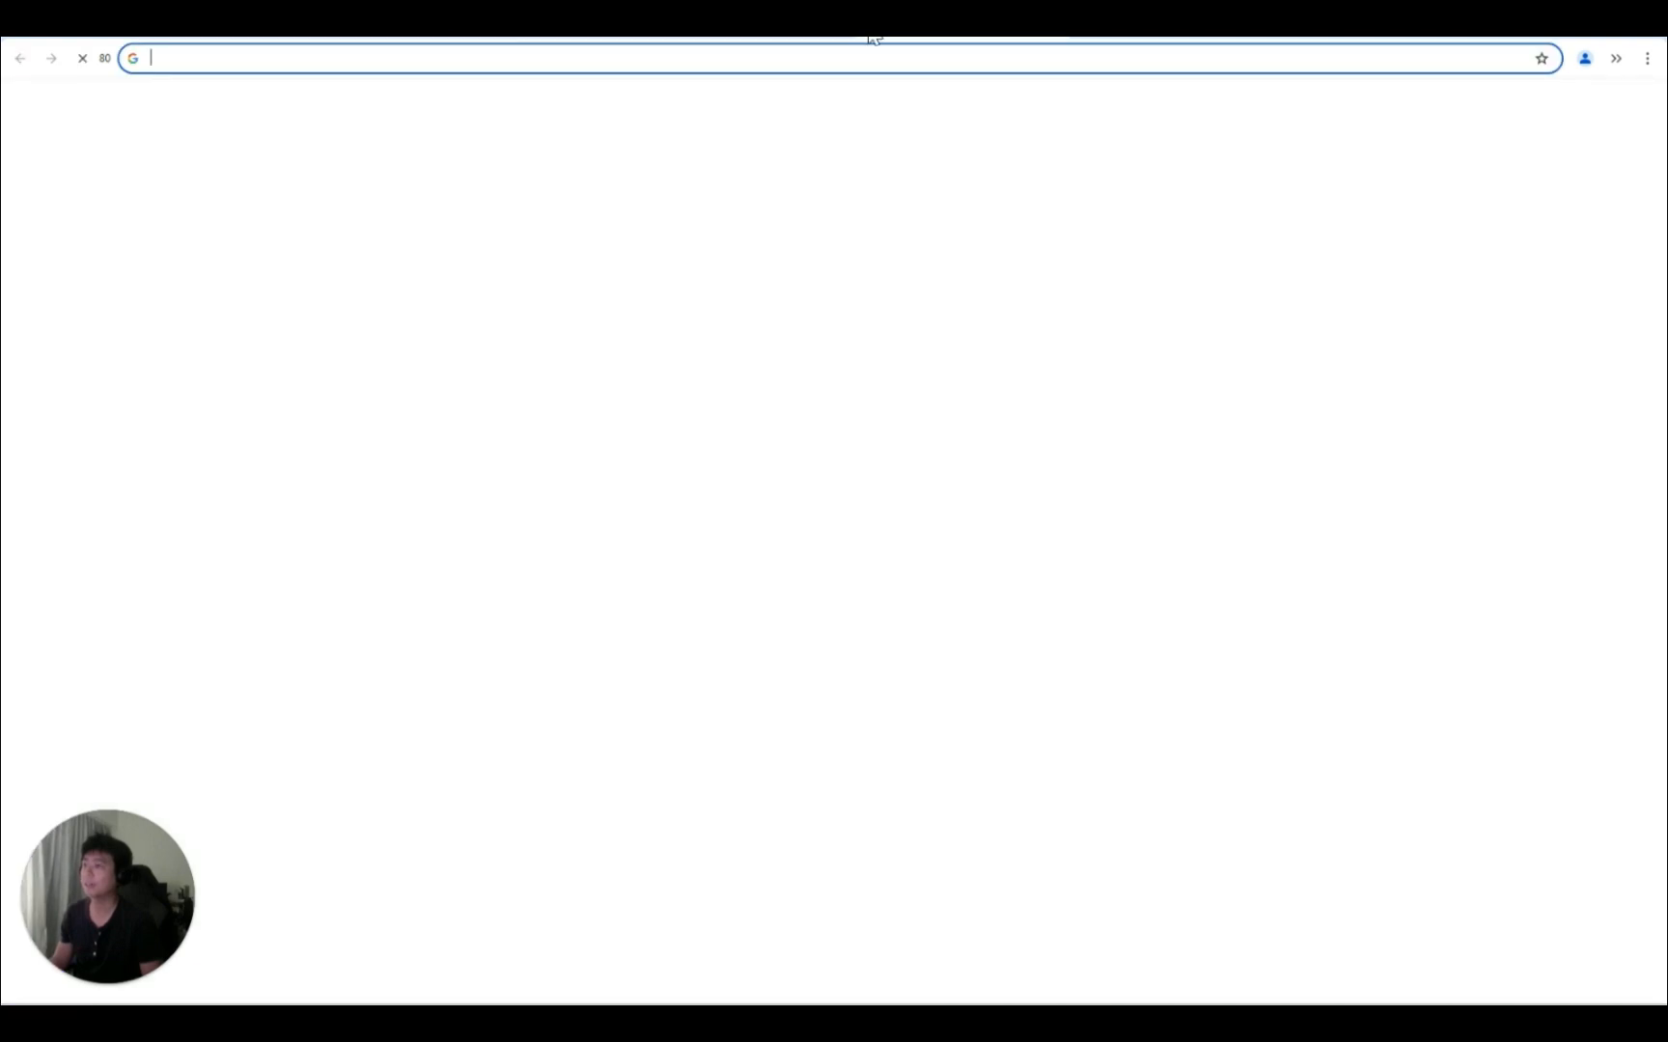
{"action": "left_click", "coordinate": [797, 55]}
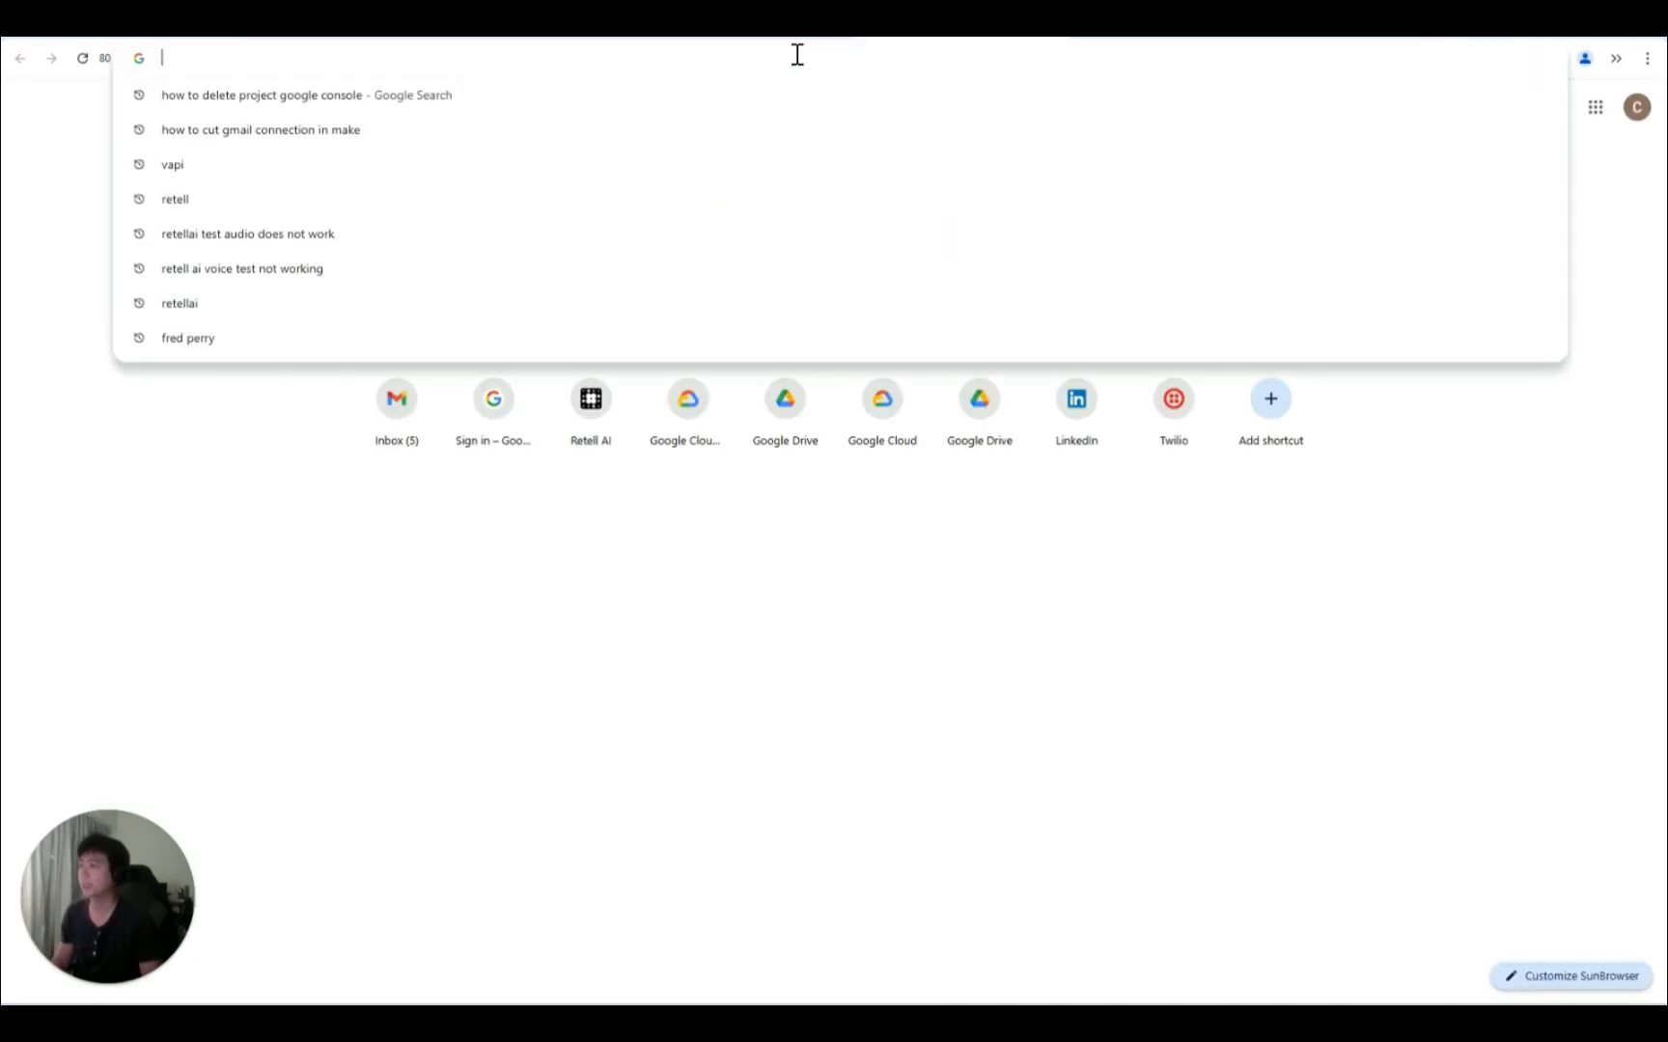
{"action": "type", "text": "con"}
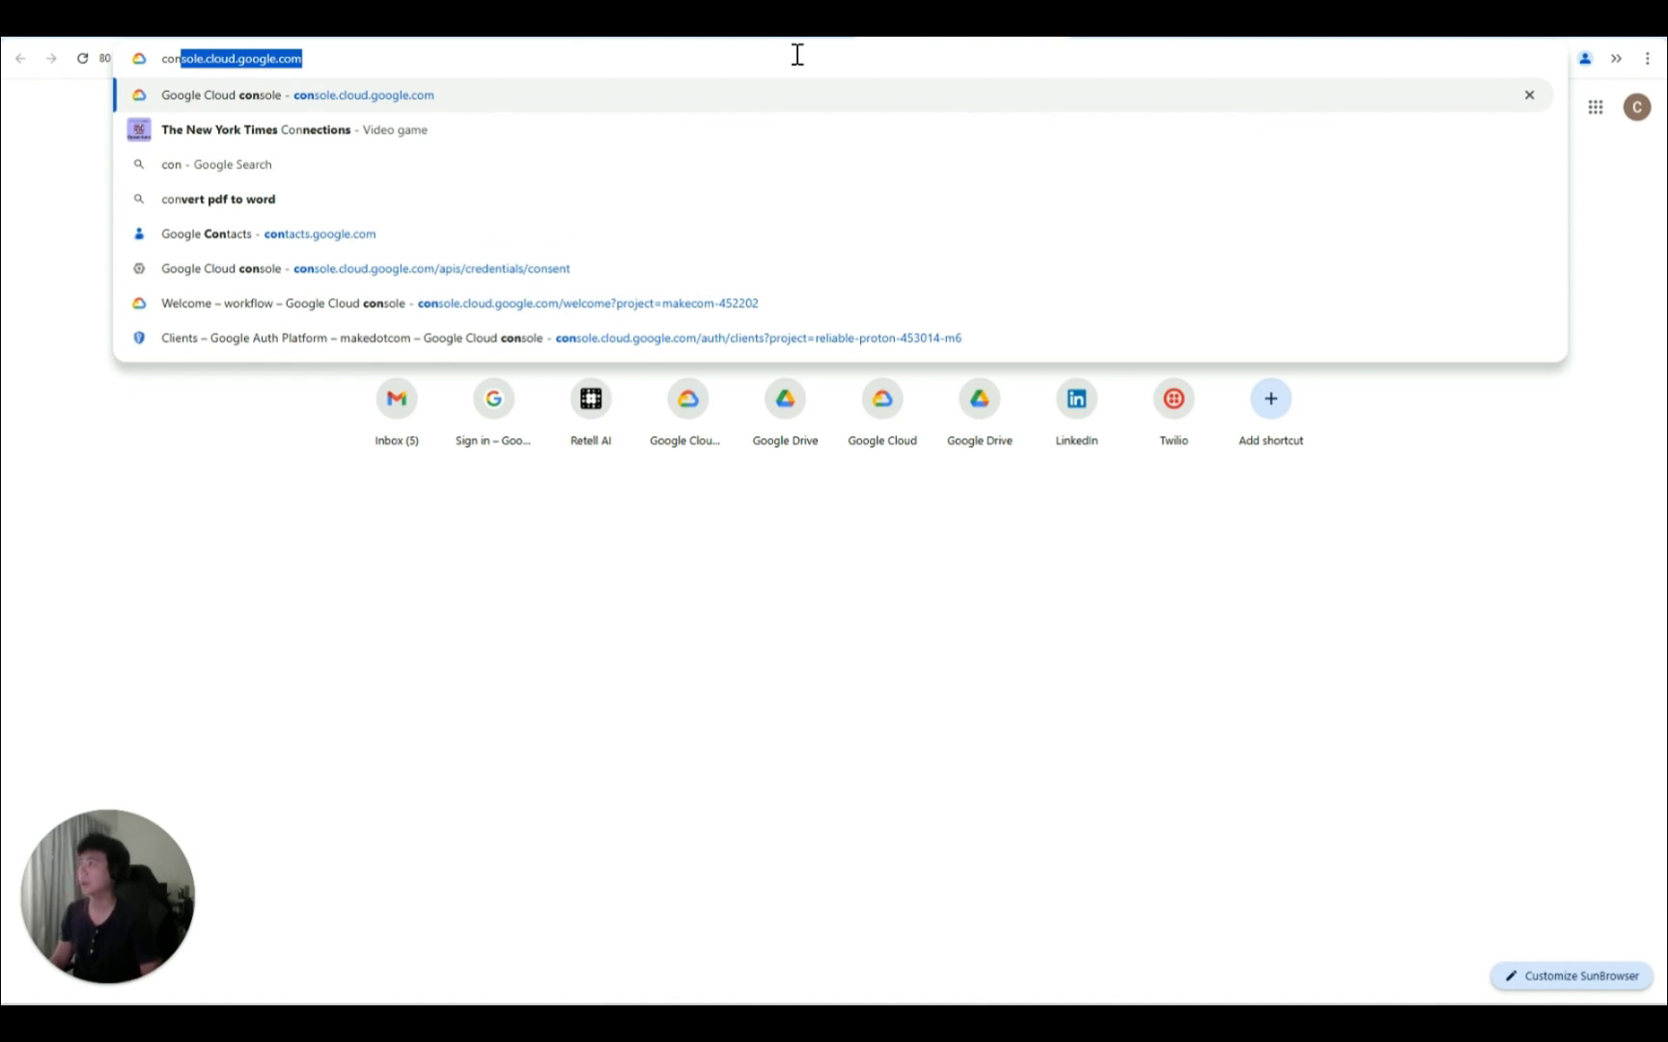
{"action": "key", "text": "Return"}
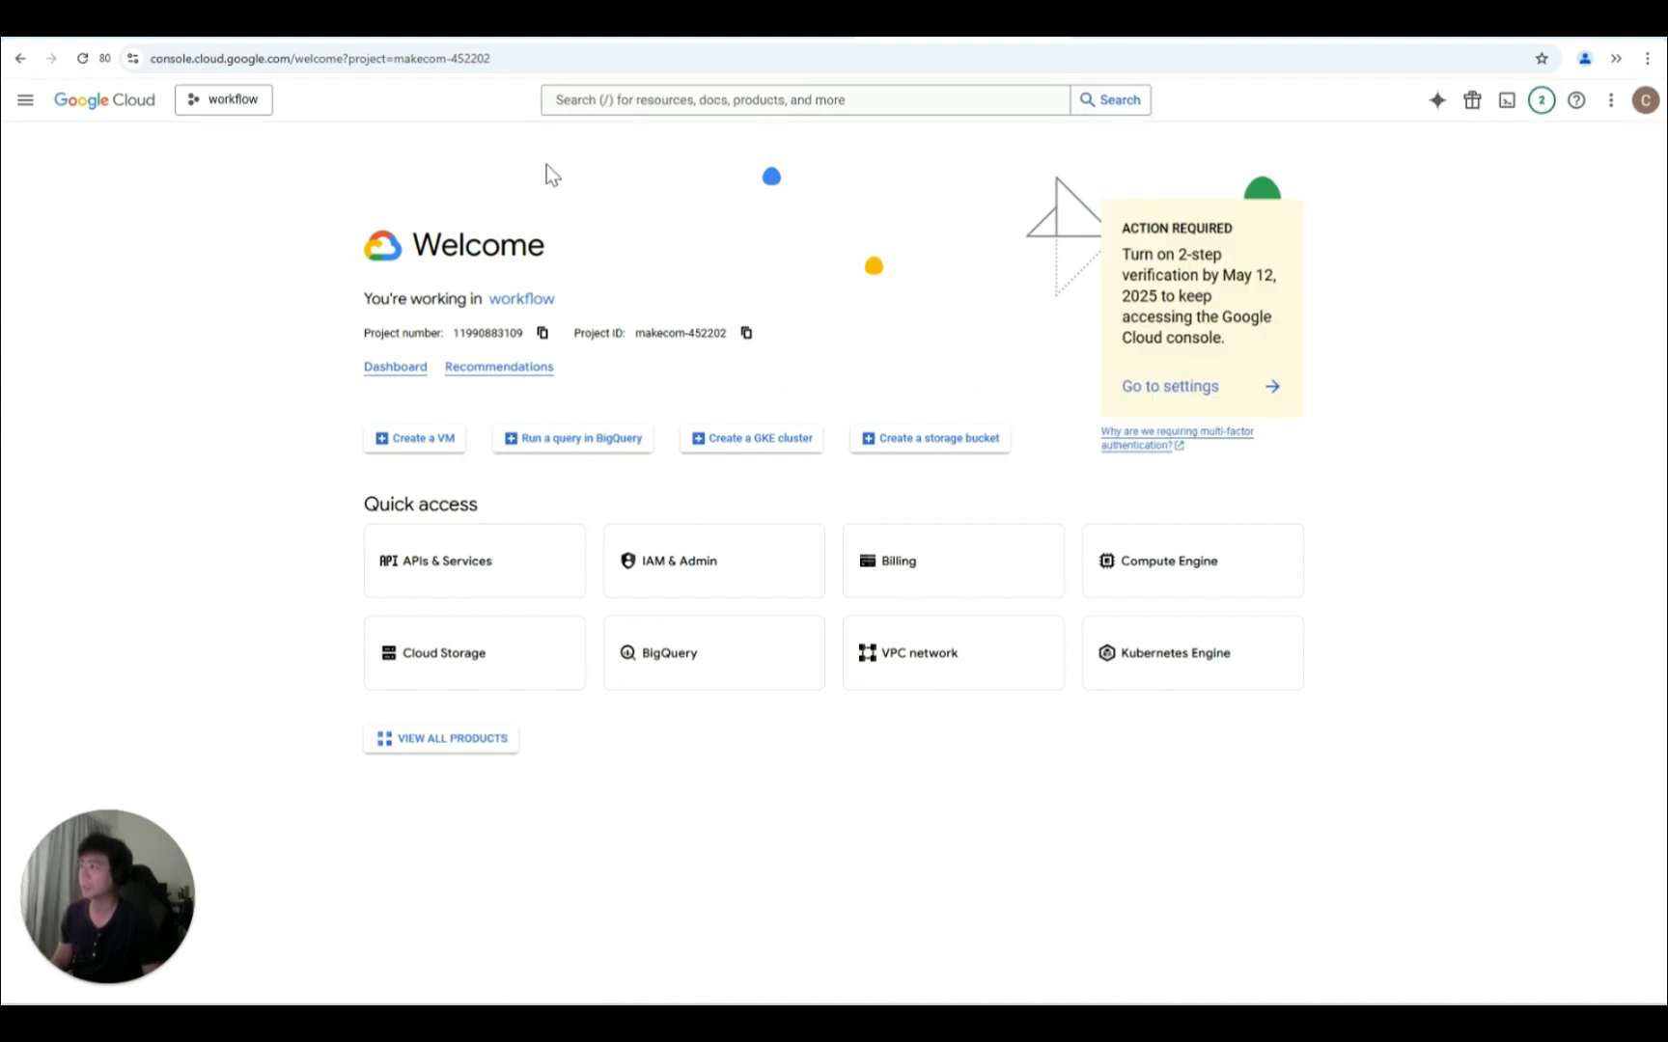
Step: Create a Google Cloud project named makedotcom with no organization and switch to it
{"action": "left_click", "coordinate": [189, 108]}
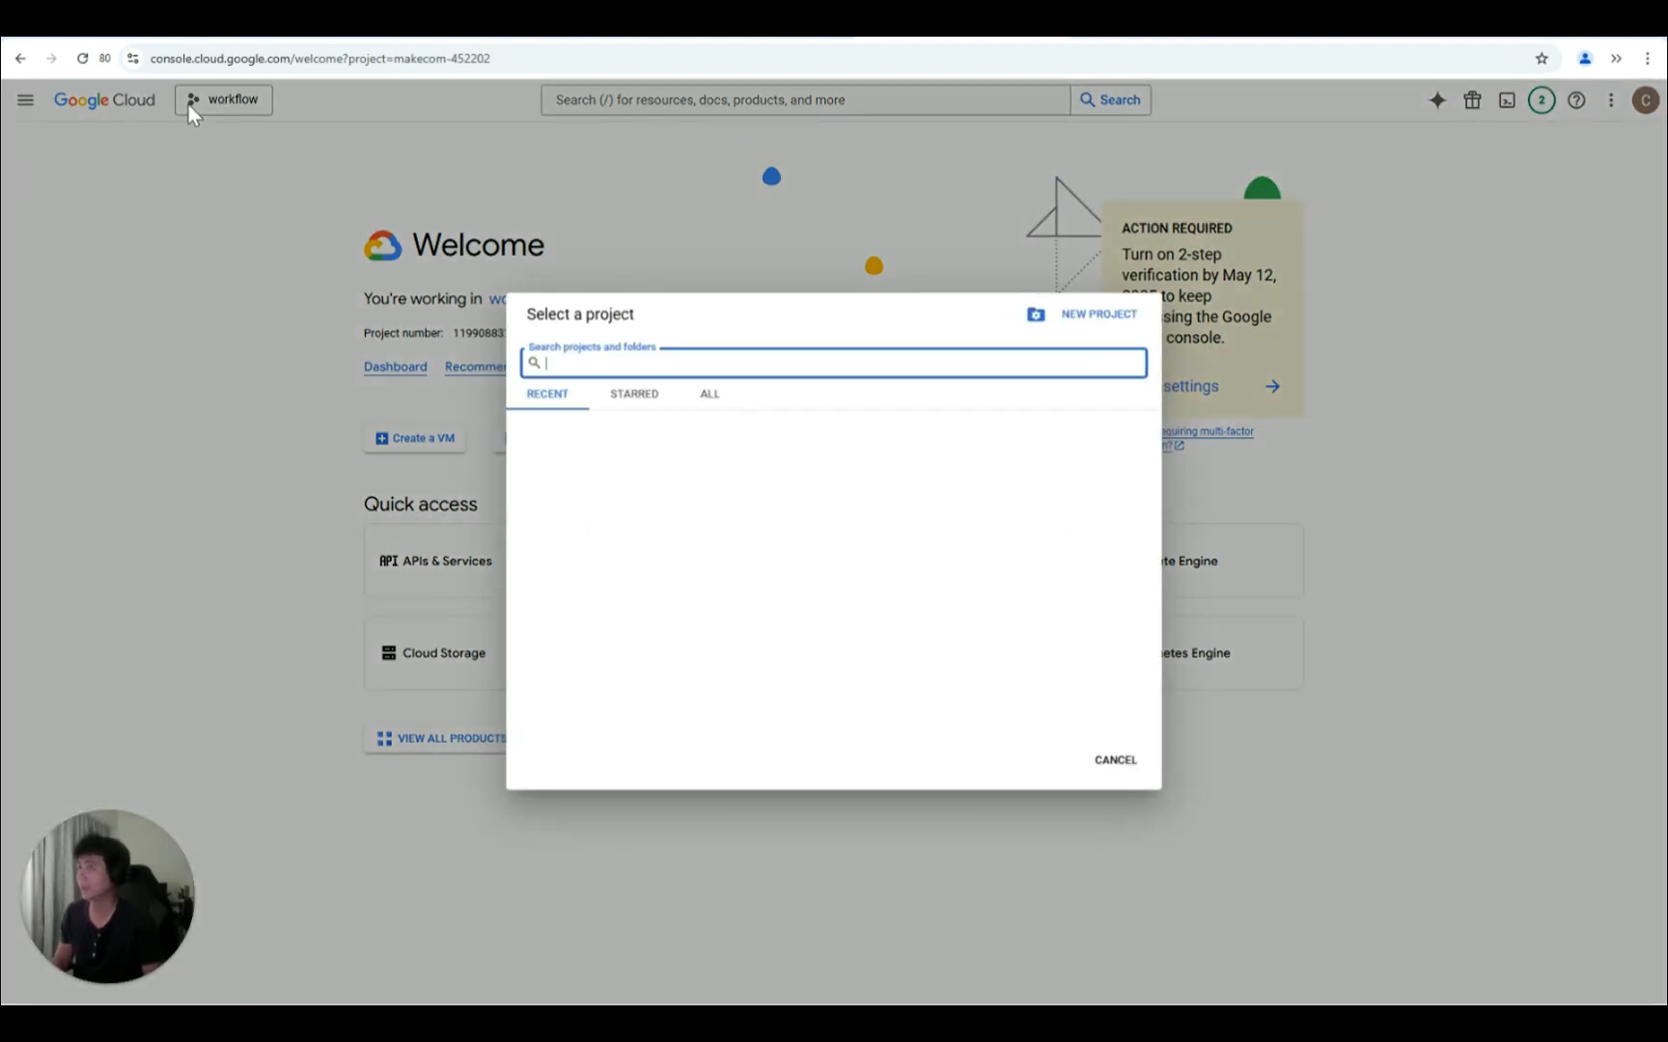
{"action": "left_click", "coordinate": [1062, 321]}
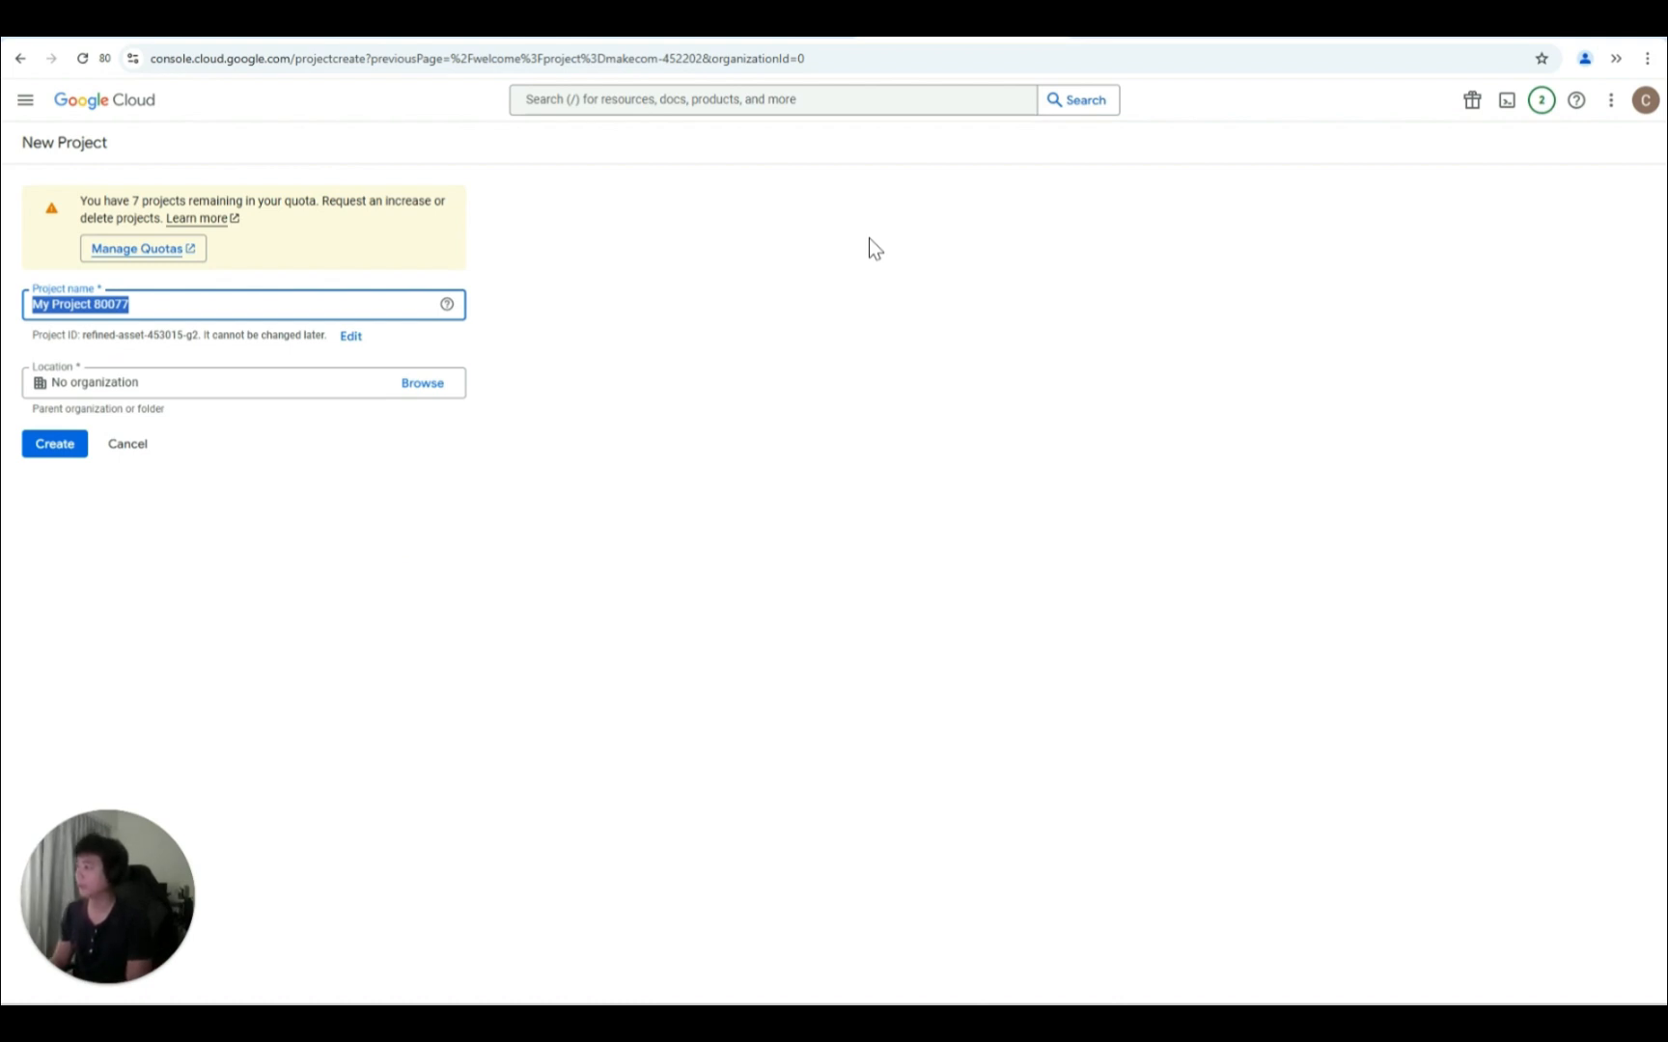
{"action": "type", "text": "make"}
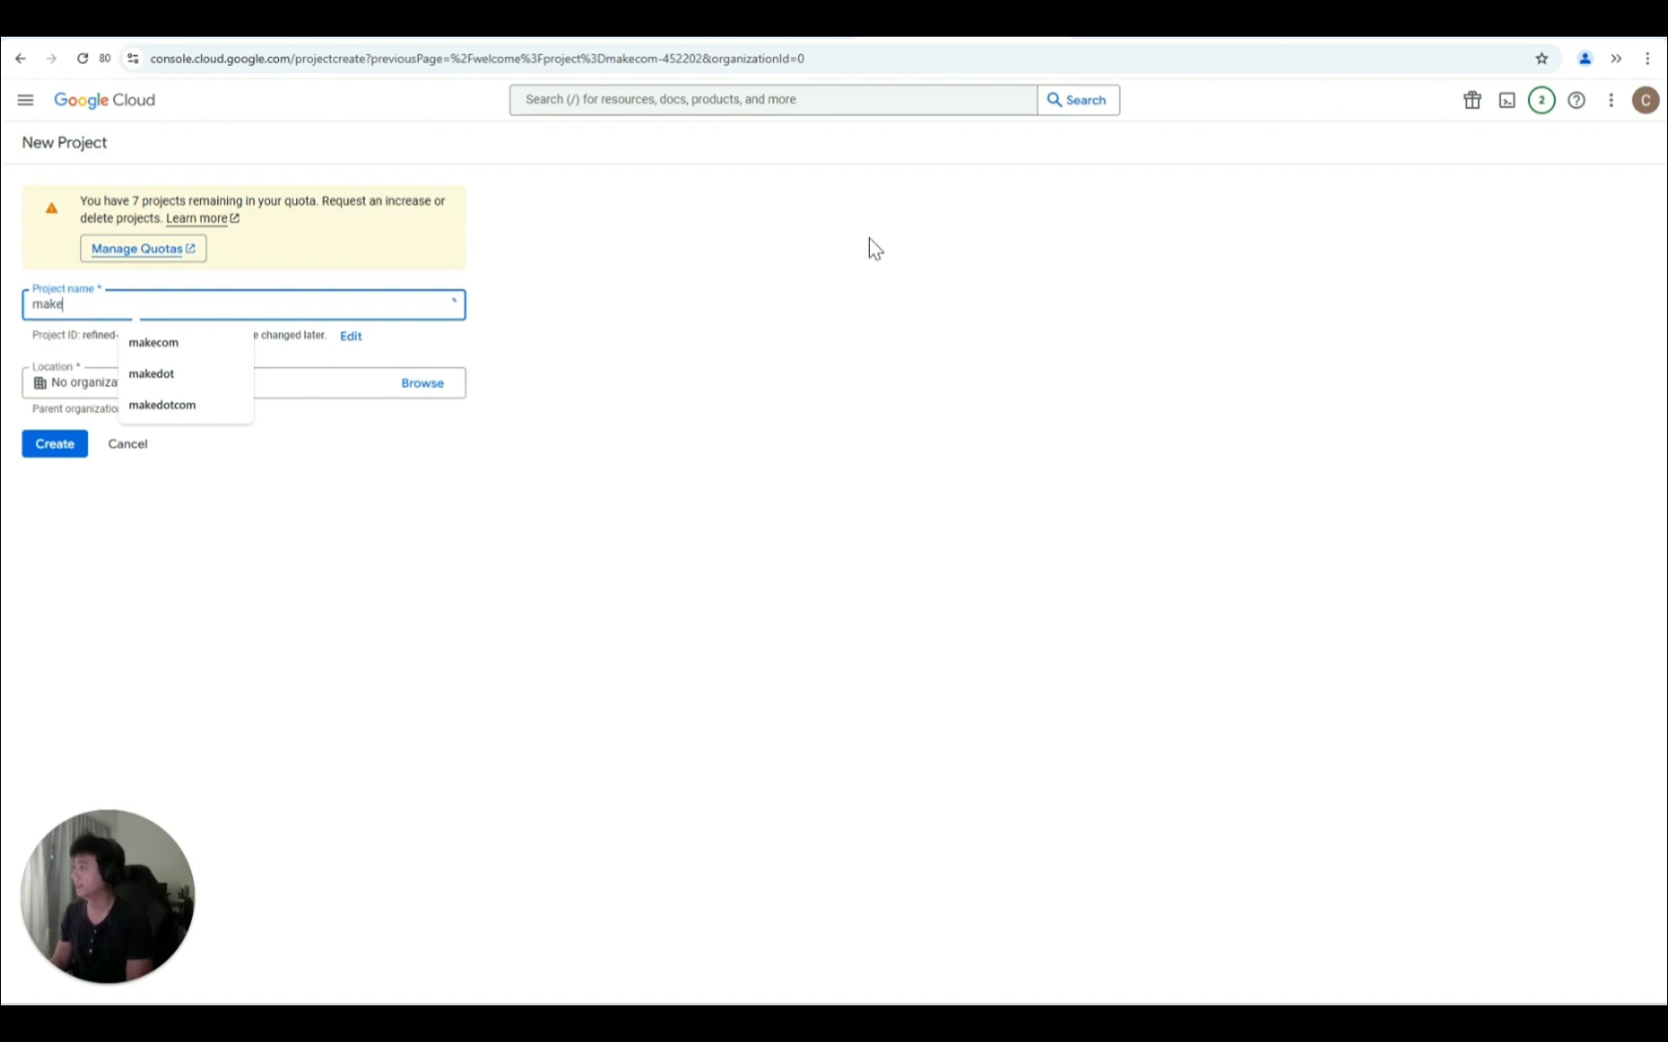
{"action": "type", "text": "dotcom"}
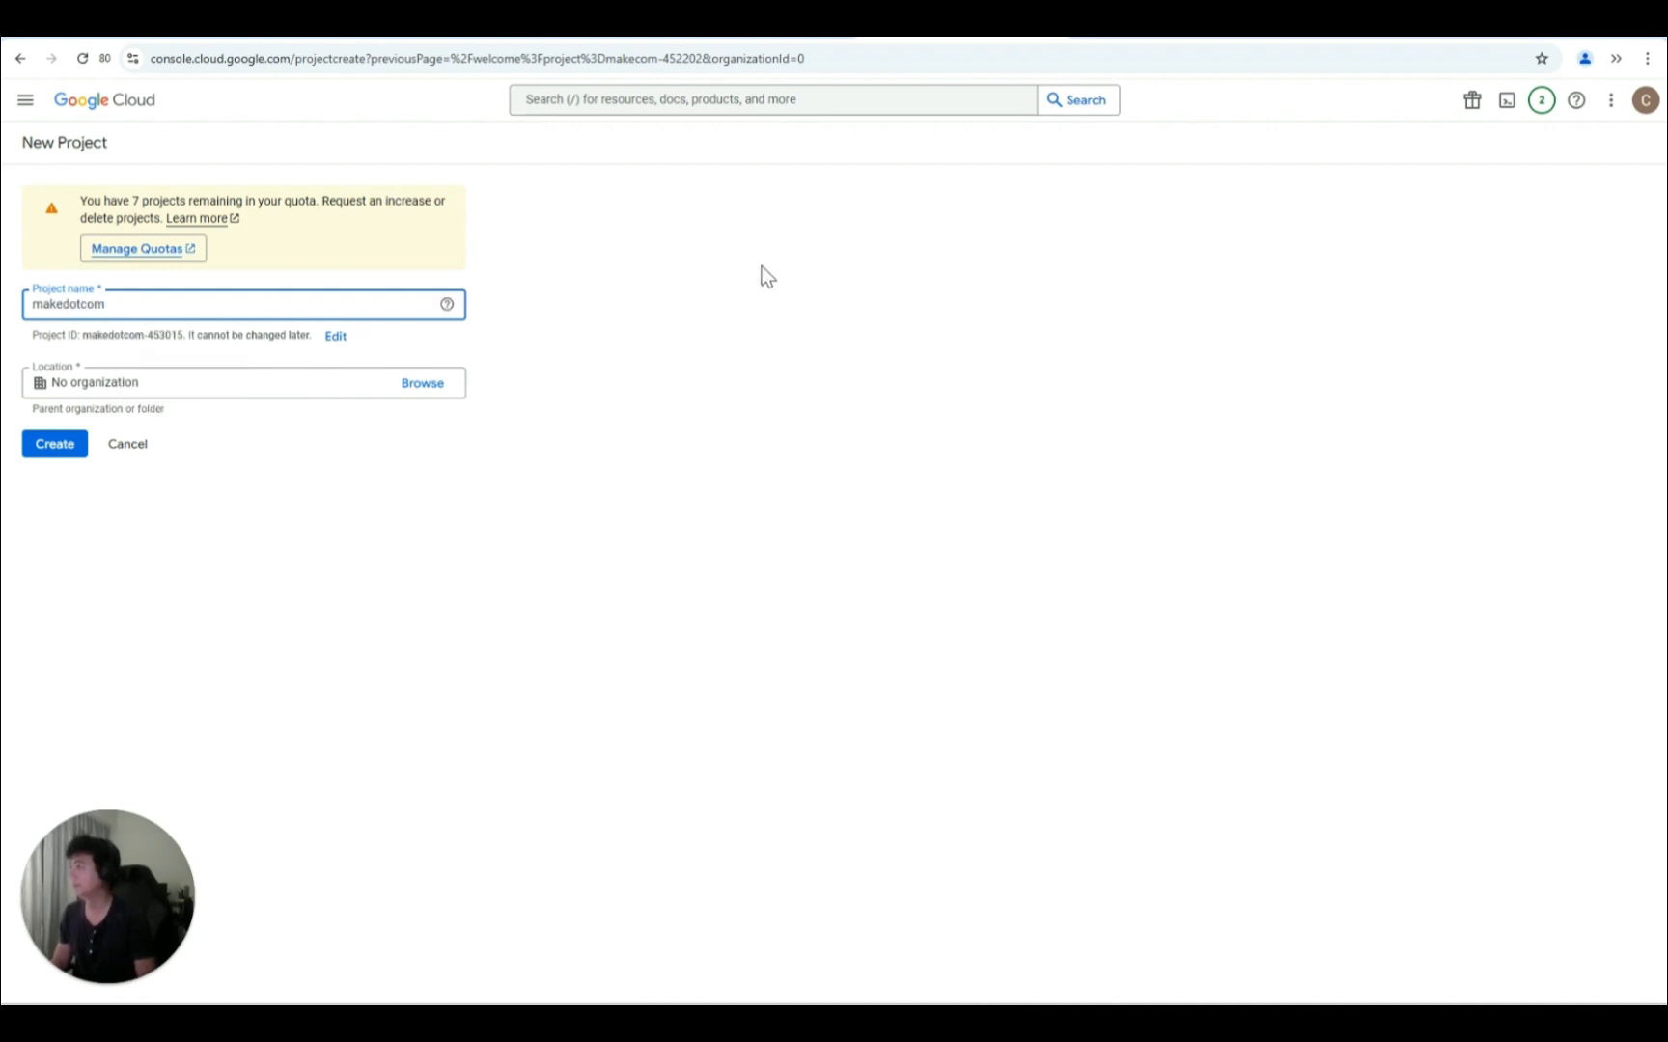
{"action": "left_click", "coordinate": [743, 374]}
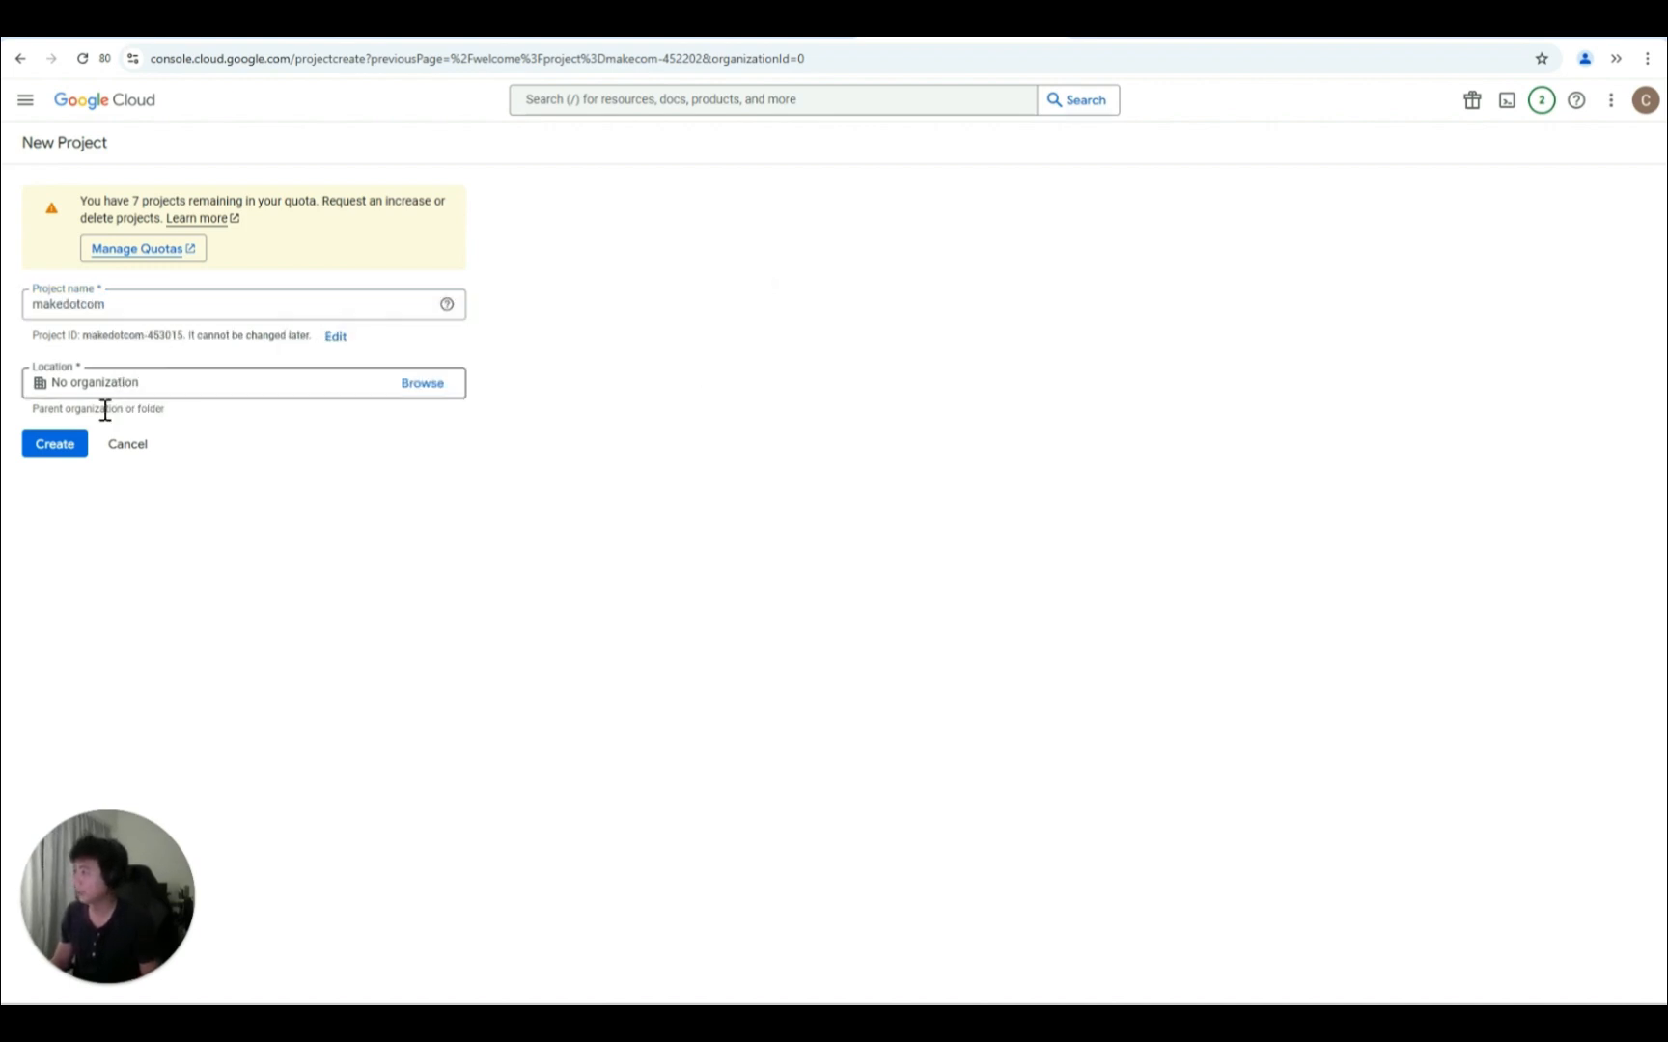
{"action": "left_click", "coordinate": [55, 444]}
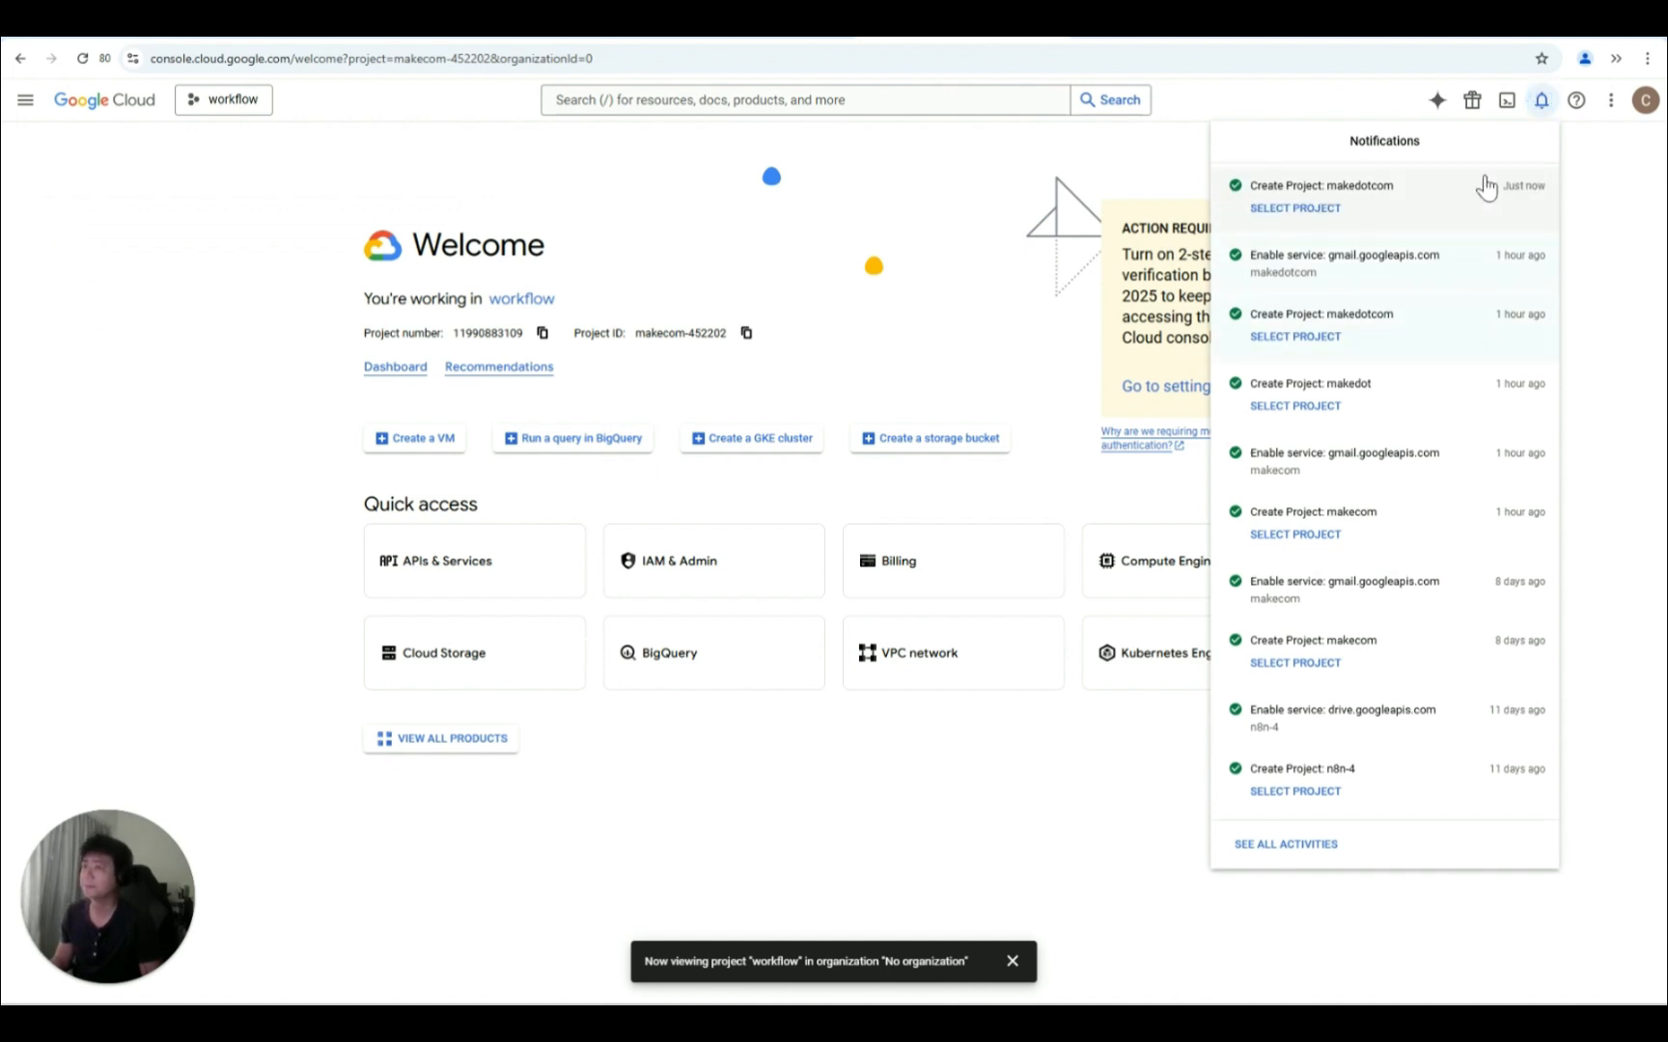
{"action": "left_click", "coordinate": [1279, 229]}
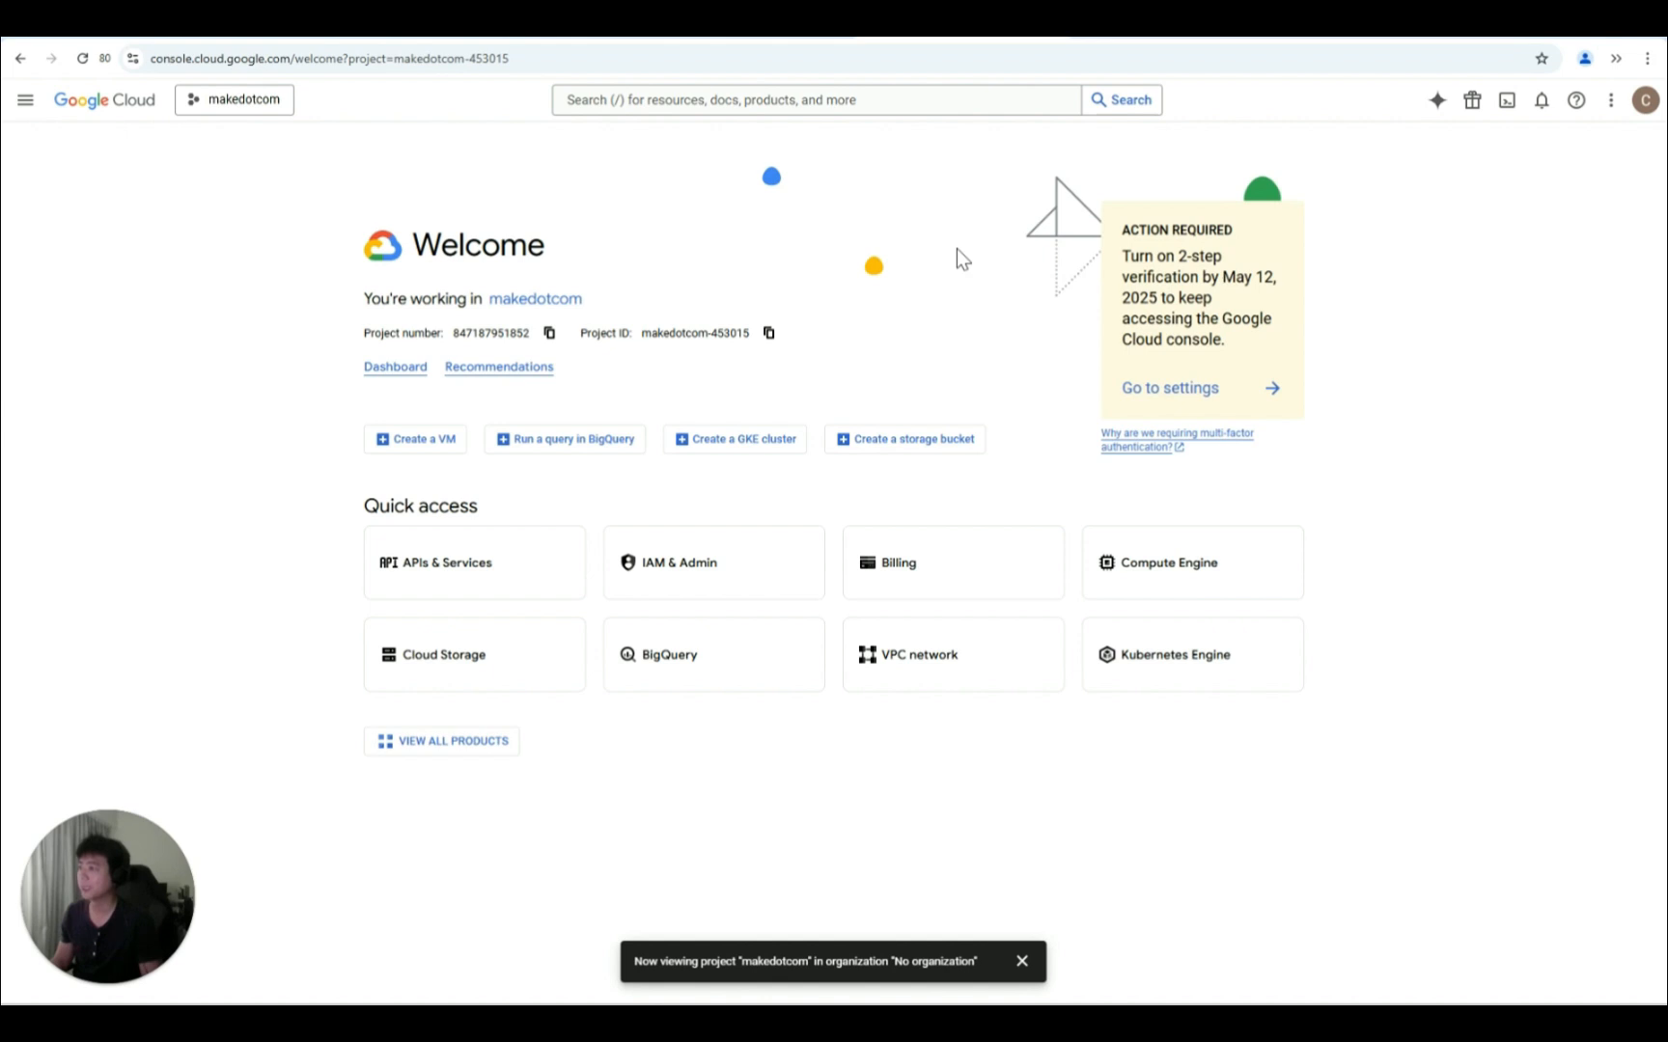
Step: Find the Gmail API in the API Library by searching for "gmail api" and enable it for the makedotcom project
{"action": "left_click", "coordinate": [475, 580]}
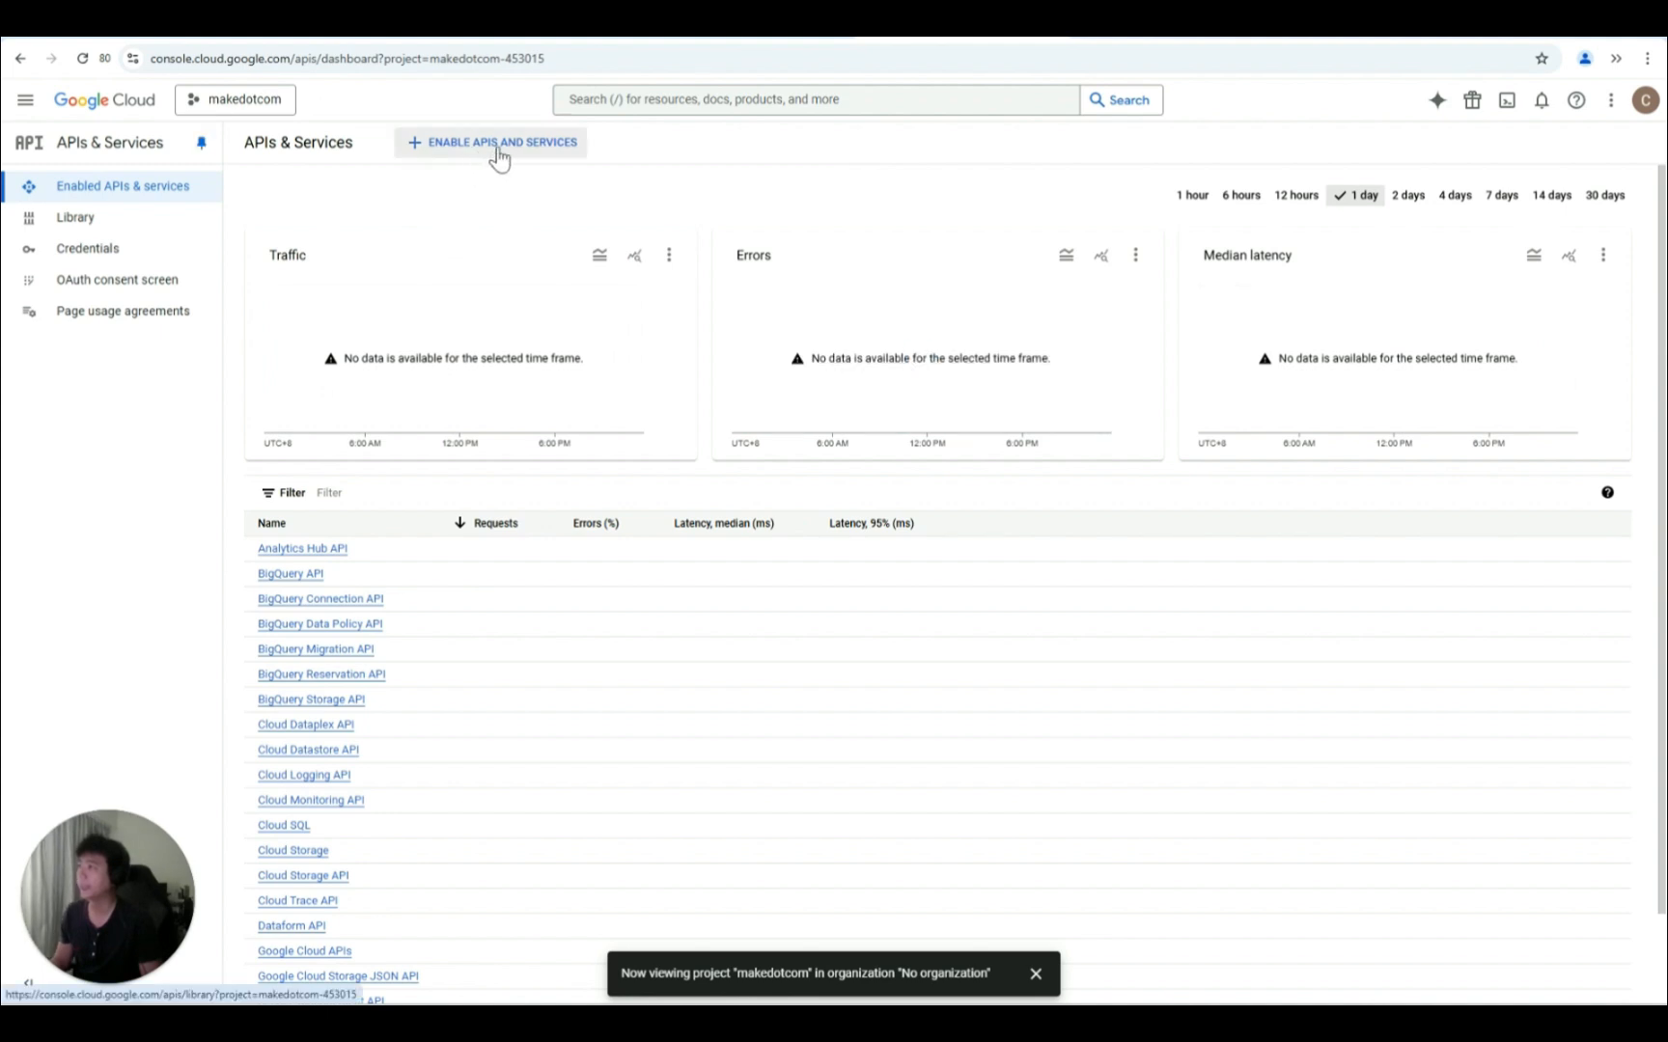
{"action": "left_click", "coordinate": [498, 146]}
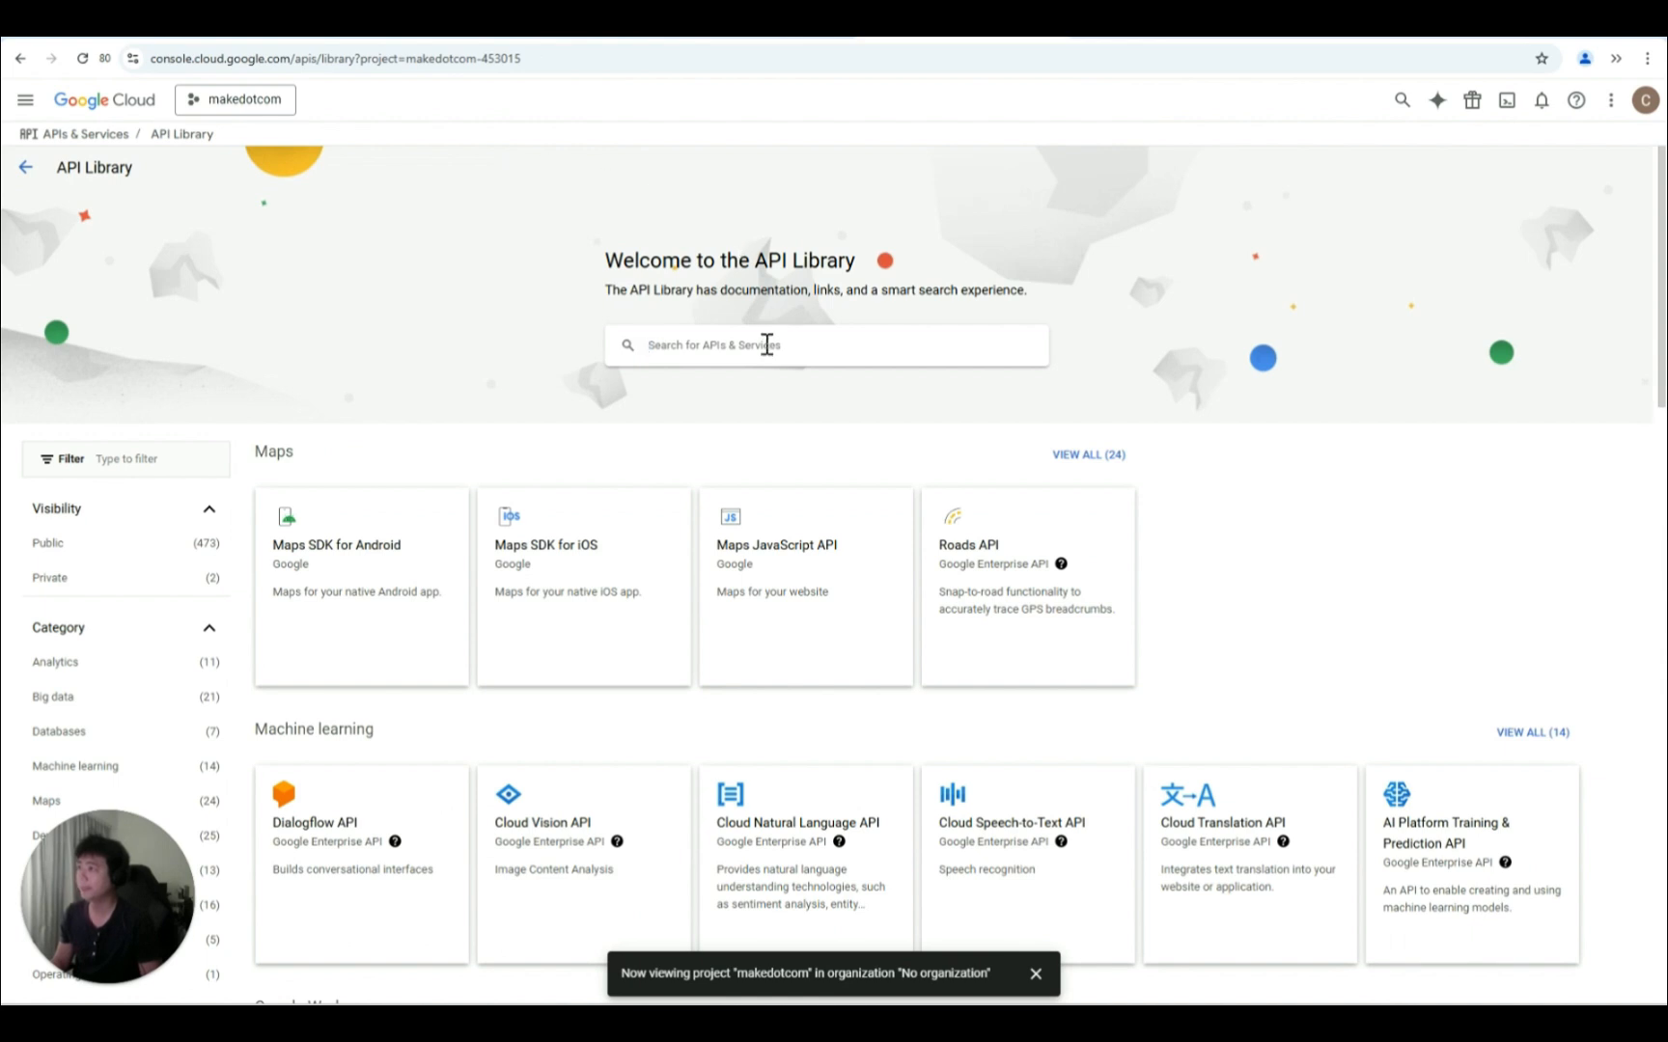
{"action": "left_click", "coordinate": [768, 345]}
{"action": "type", "text": "gmail"}
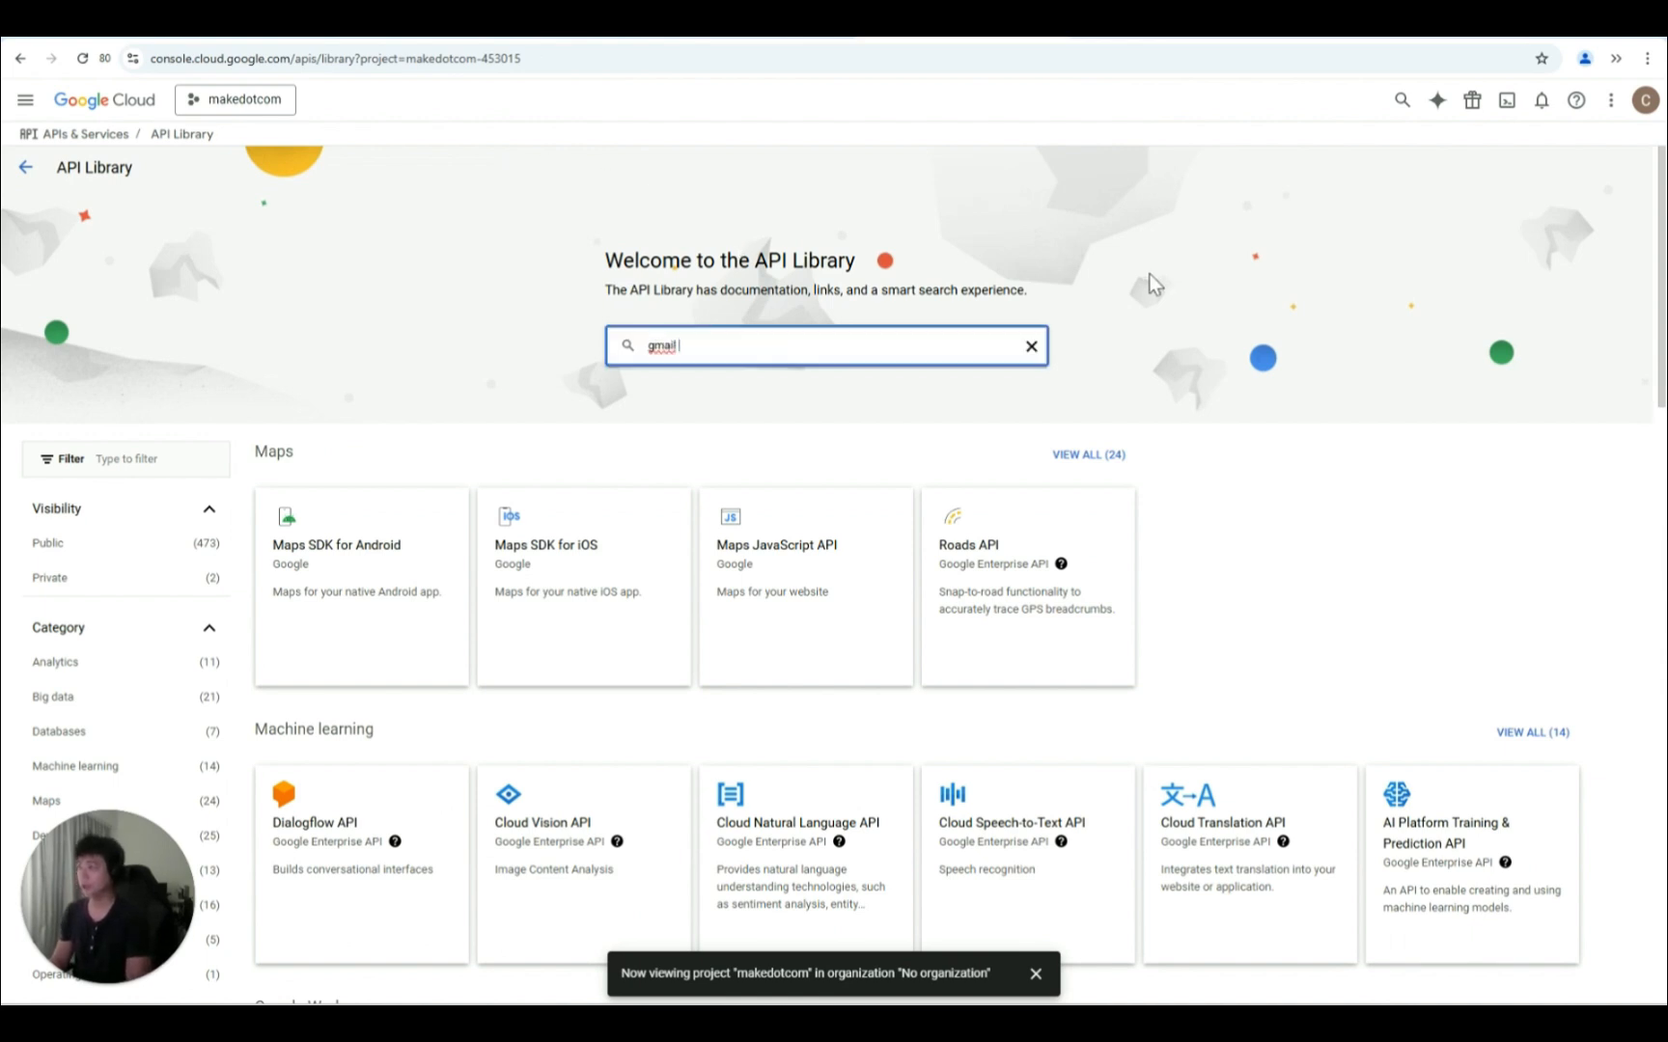
{"action": "type", "text": " api"}
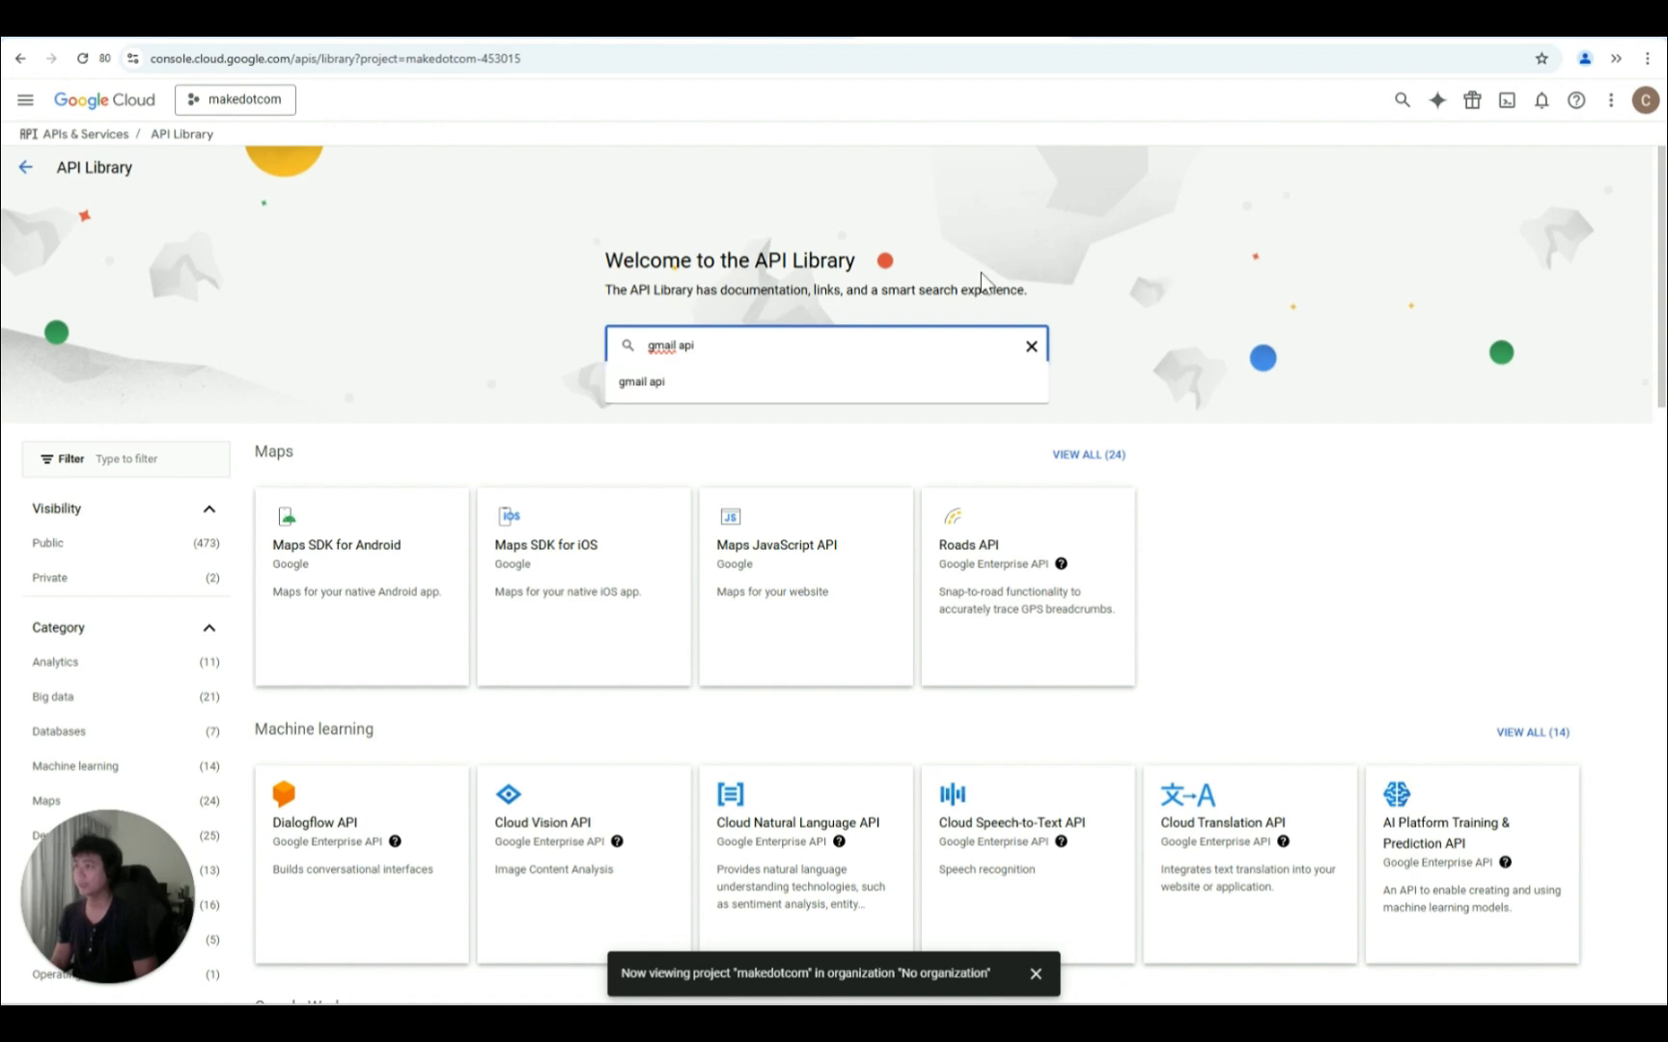
{"action": "key", "text": "Return"}
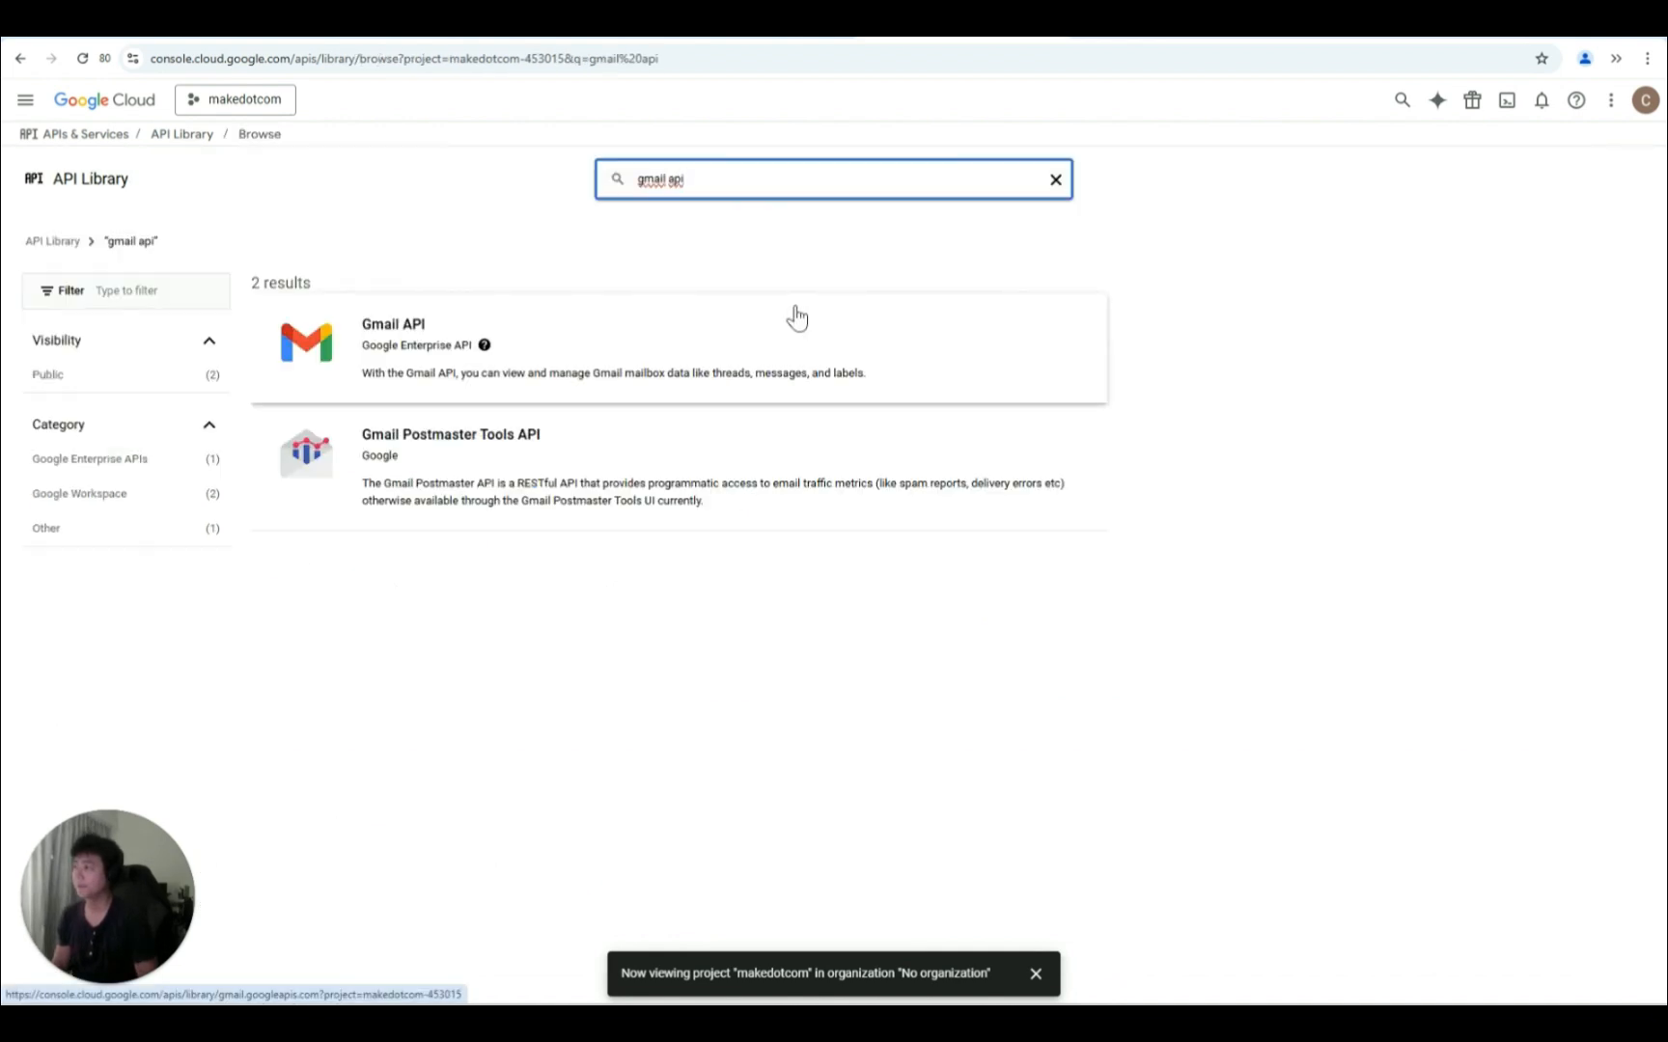
{"action": "left_click", "coordinate": [604, 331]}
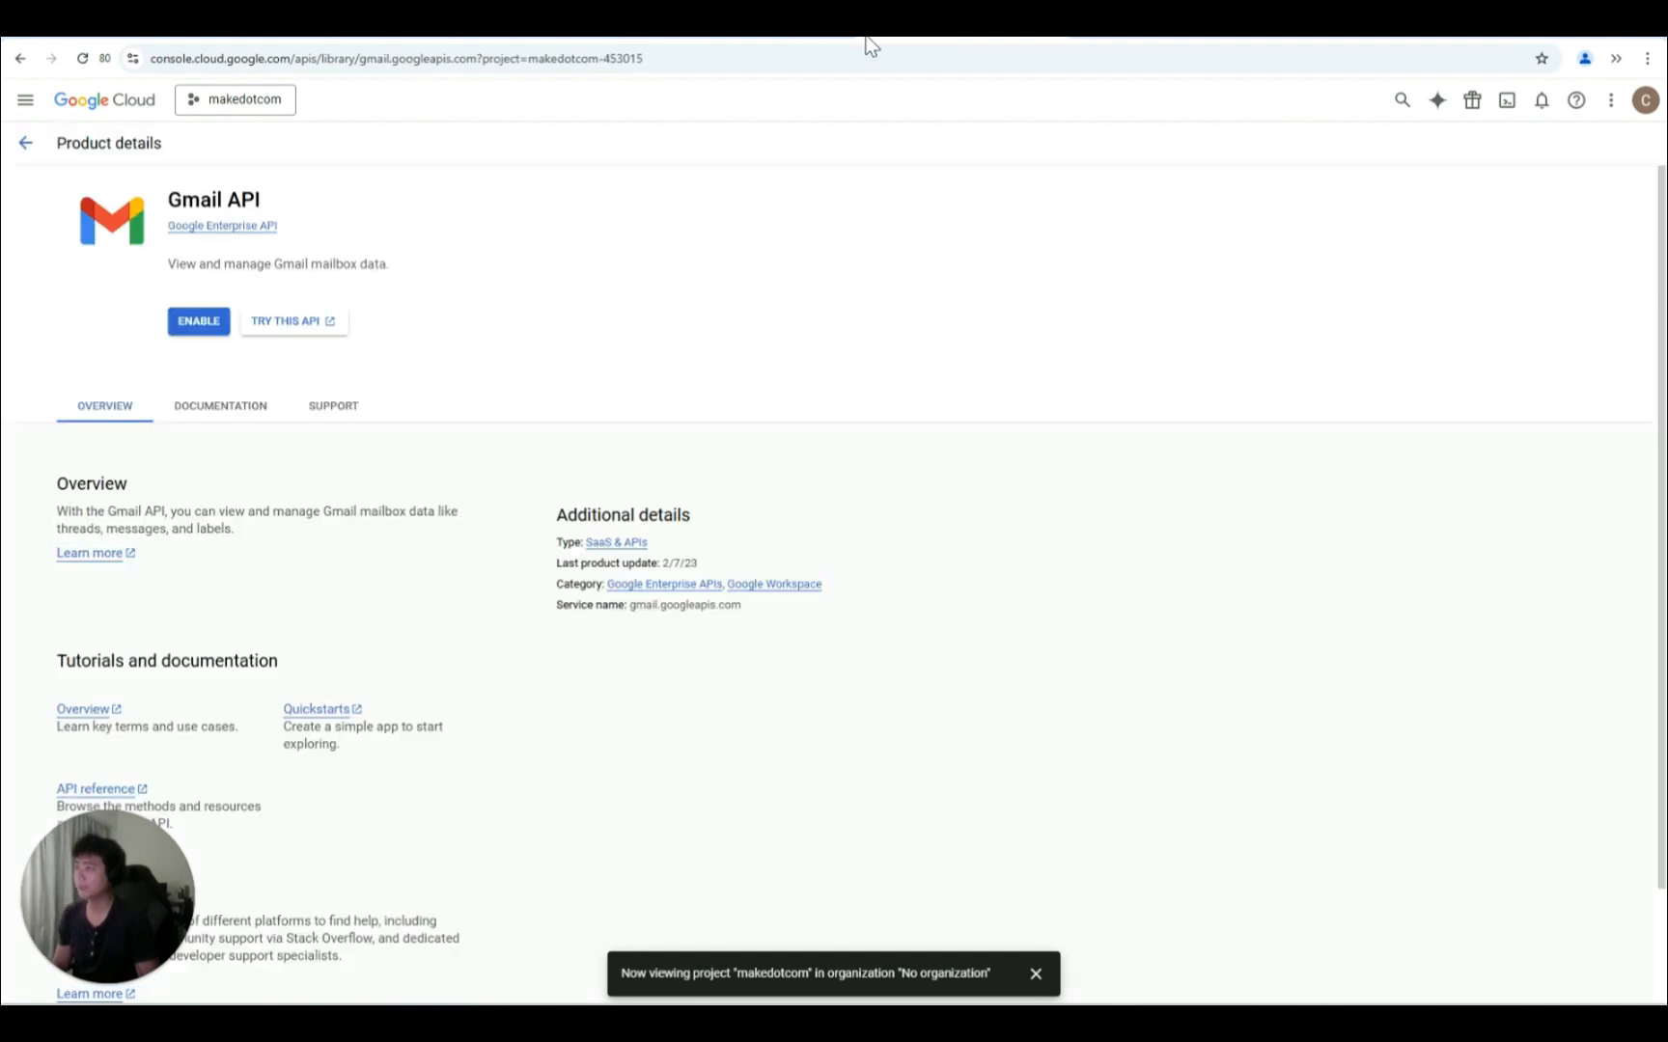
{"action": "left_click", "coordinate": [190, 320]}
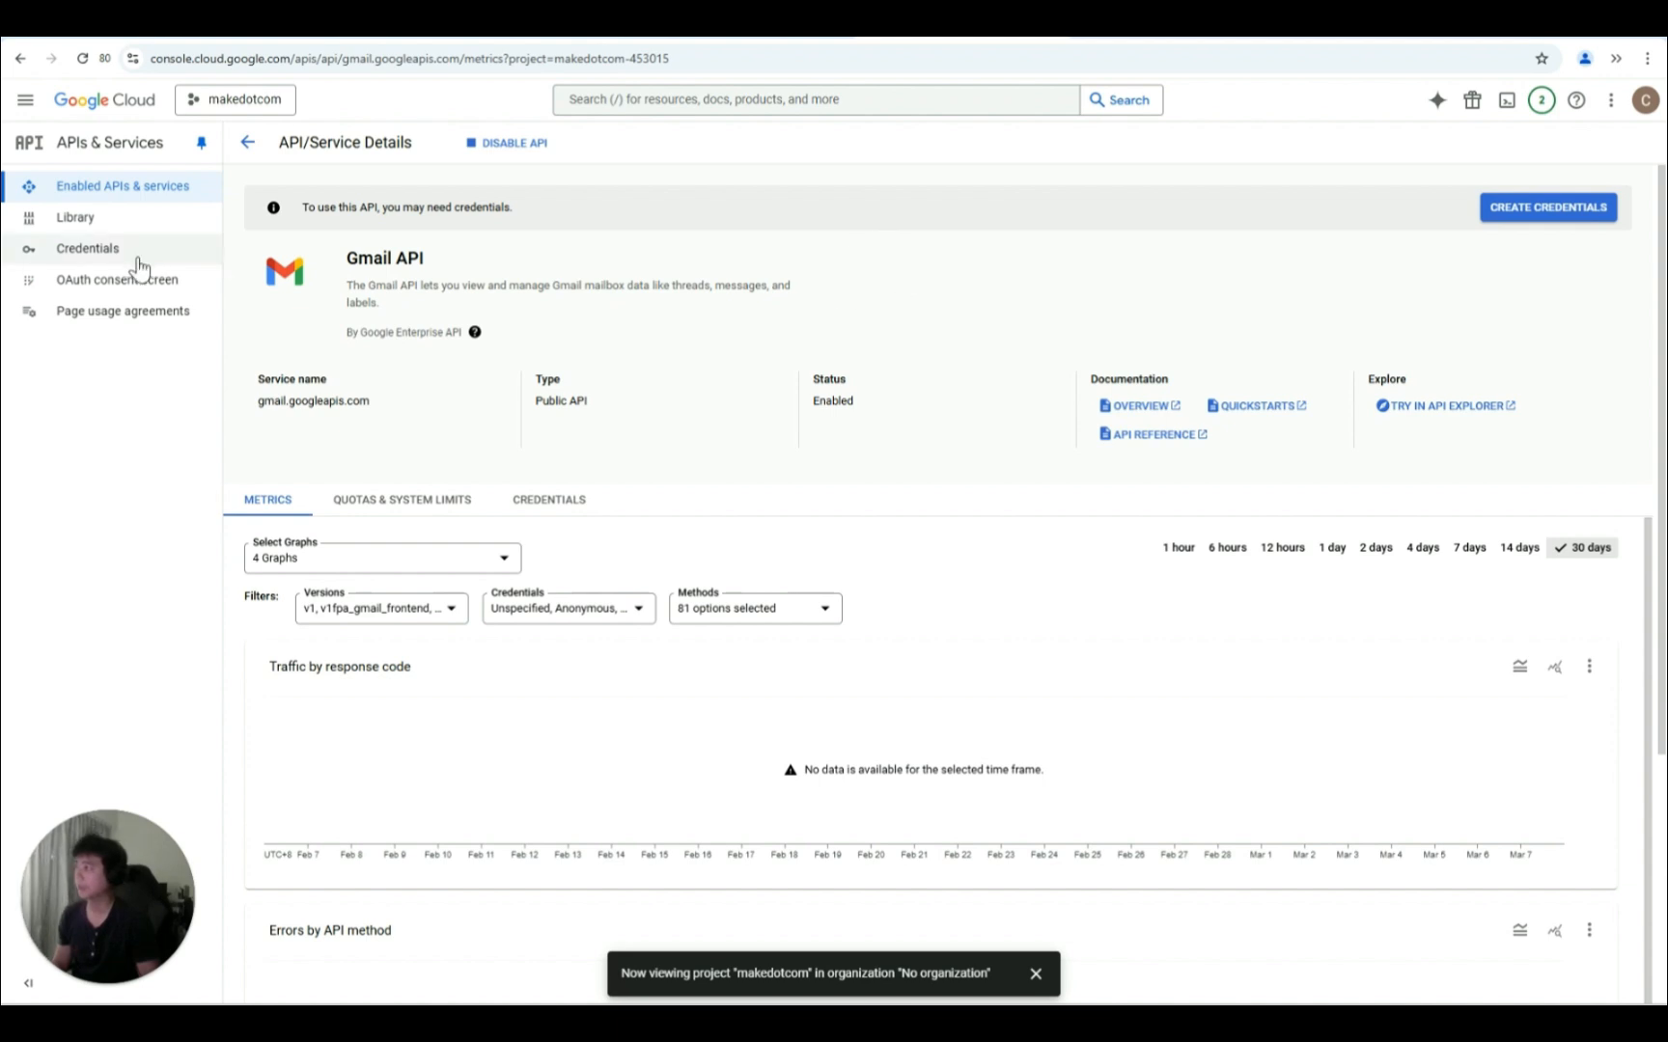
Step: Start configuring the OAuth consent screen with the app name makedotcom and the account's own address as user support email
{"action": "left_click", "coordinate": [186, 286]}
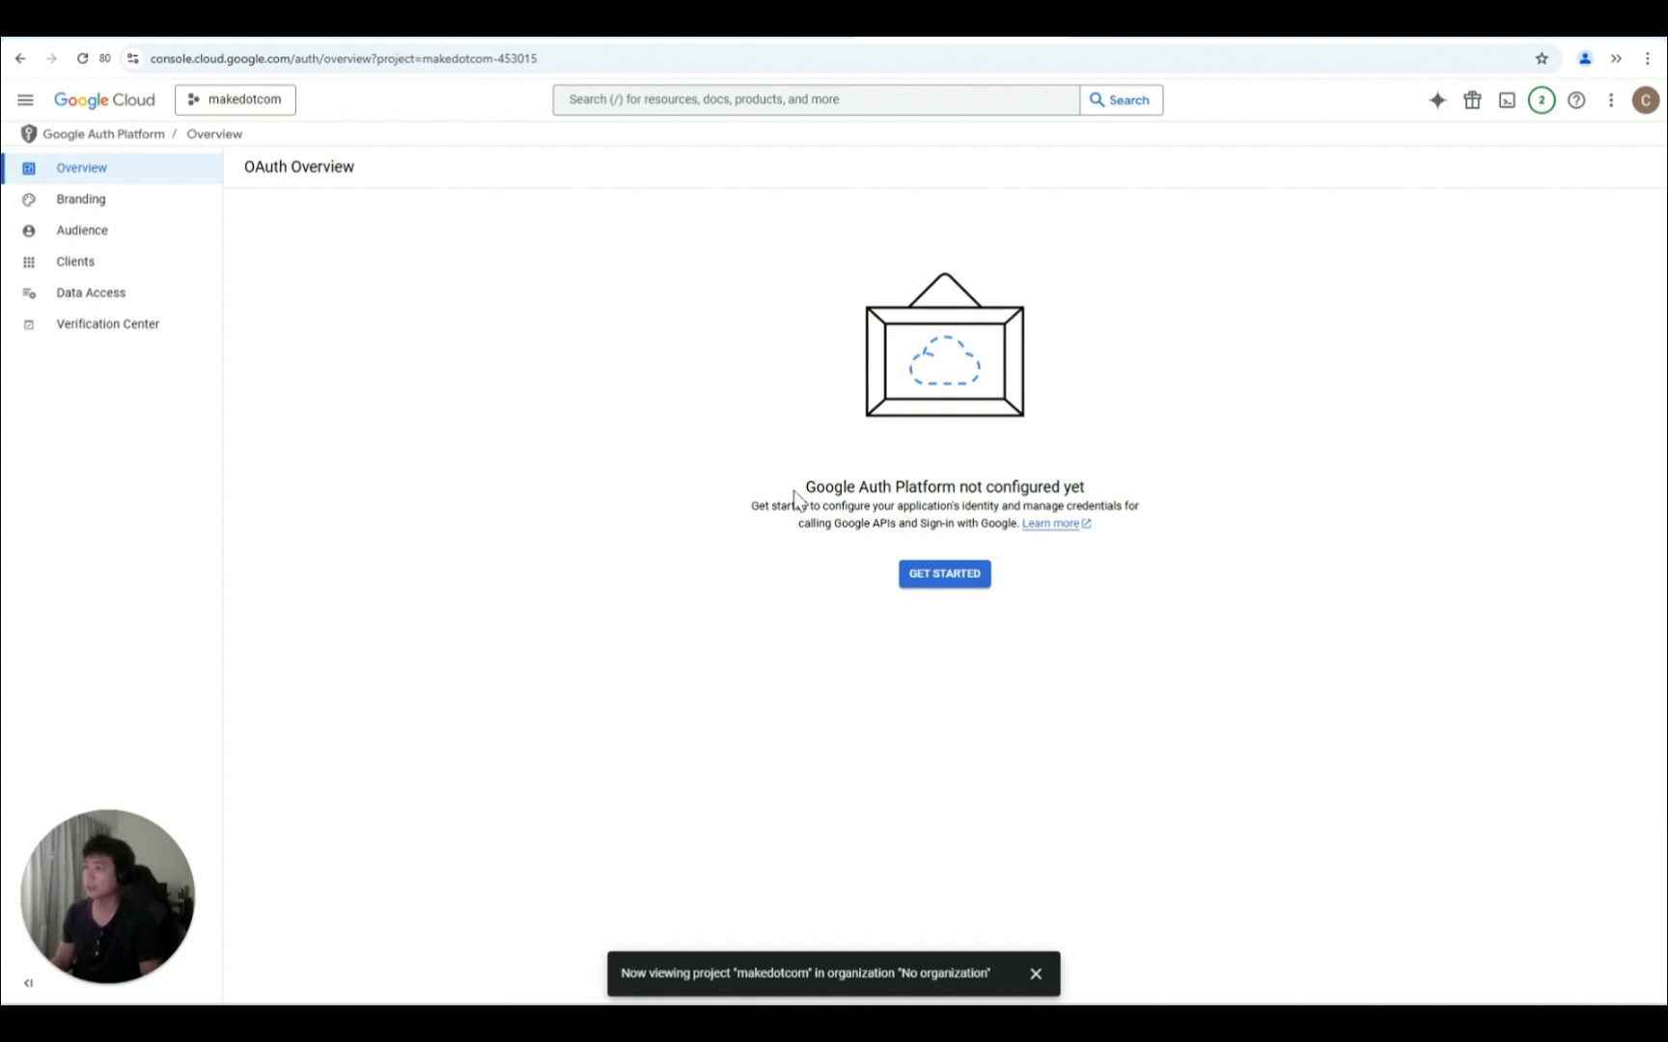
{"action": "left_click", "coordinate": [939, 579]}
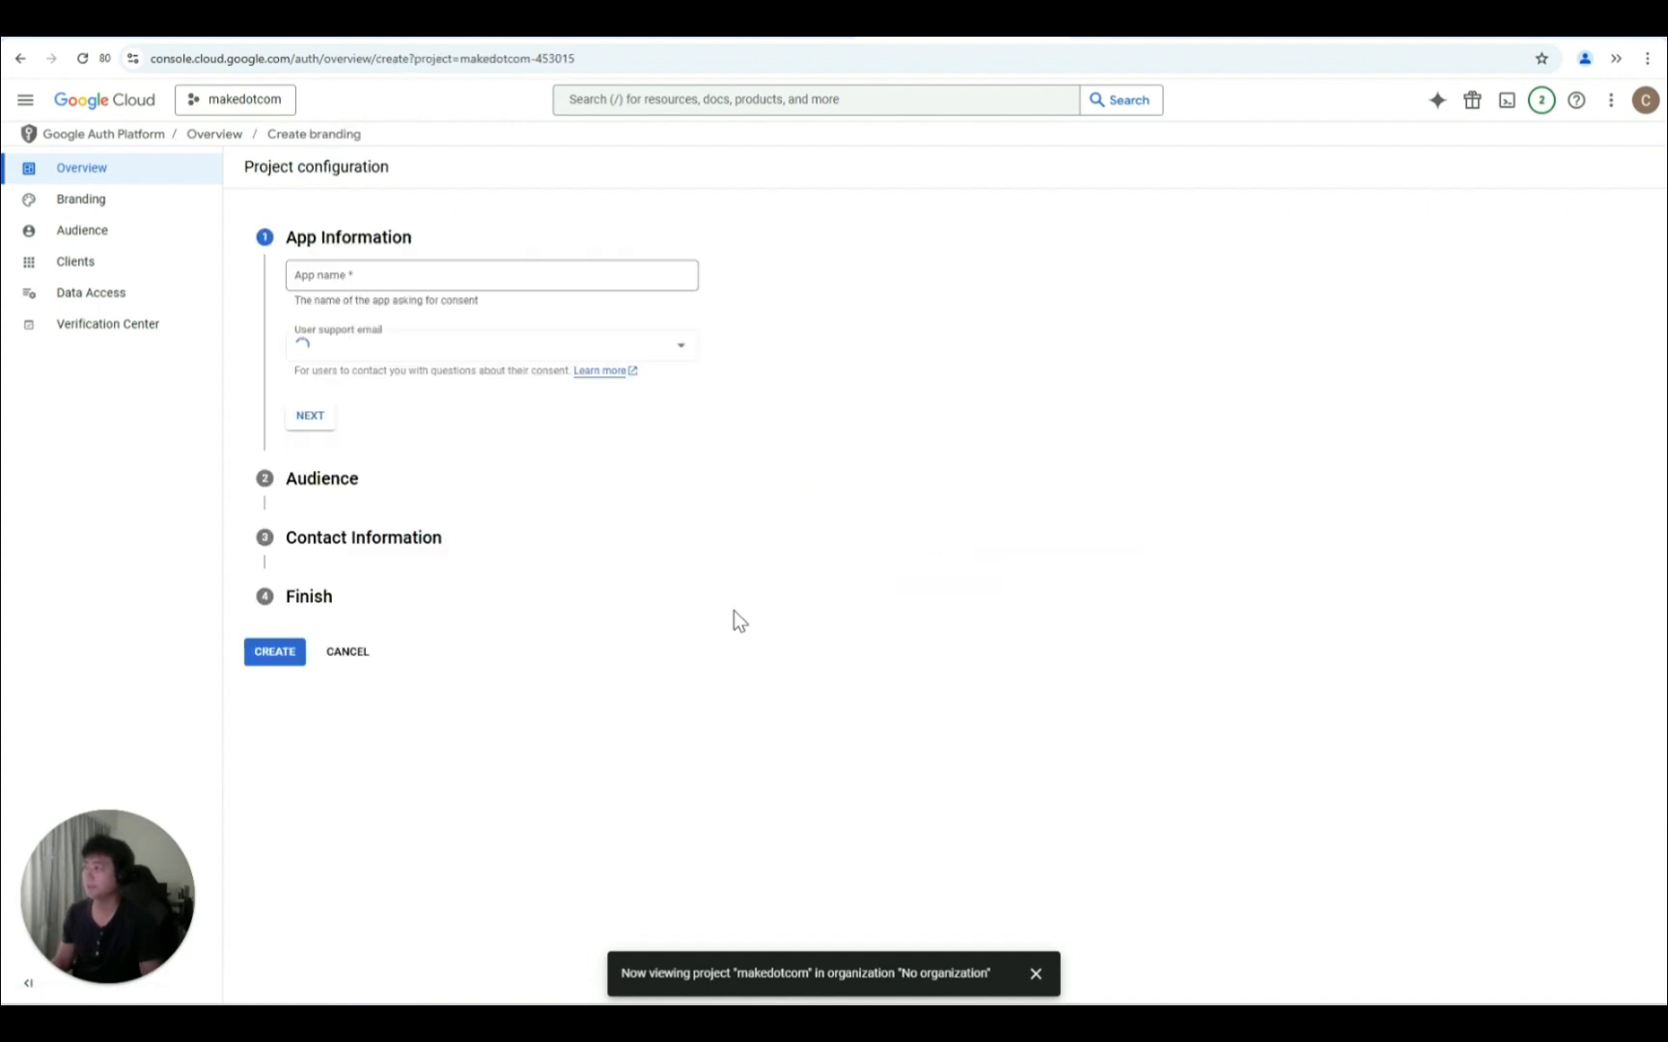
{"action": "left_click", "coordinate": [643, 271]}
{"action": "type", "text": "m"}
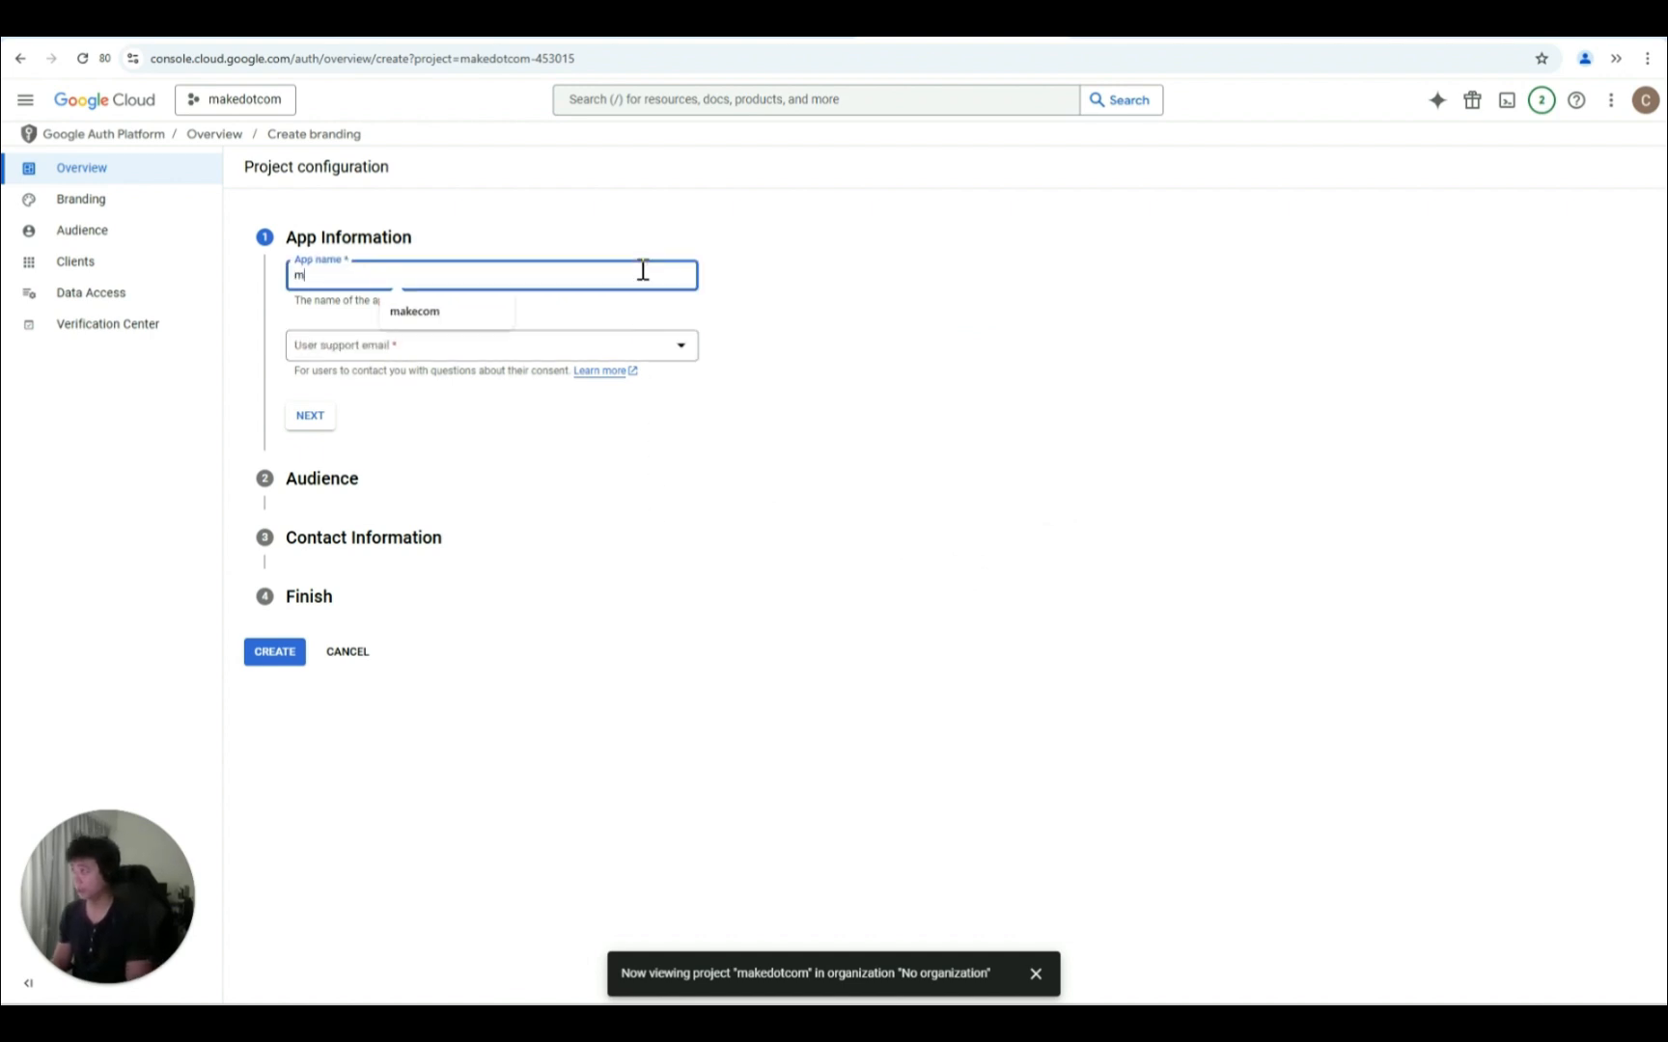
{"action": "type", "text": "akedot"}
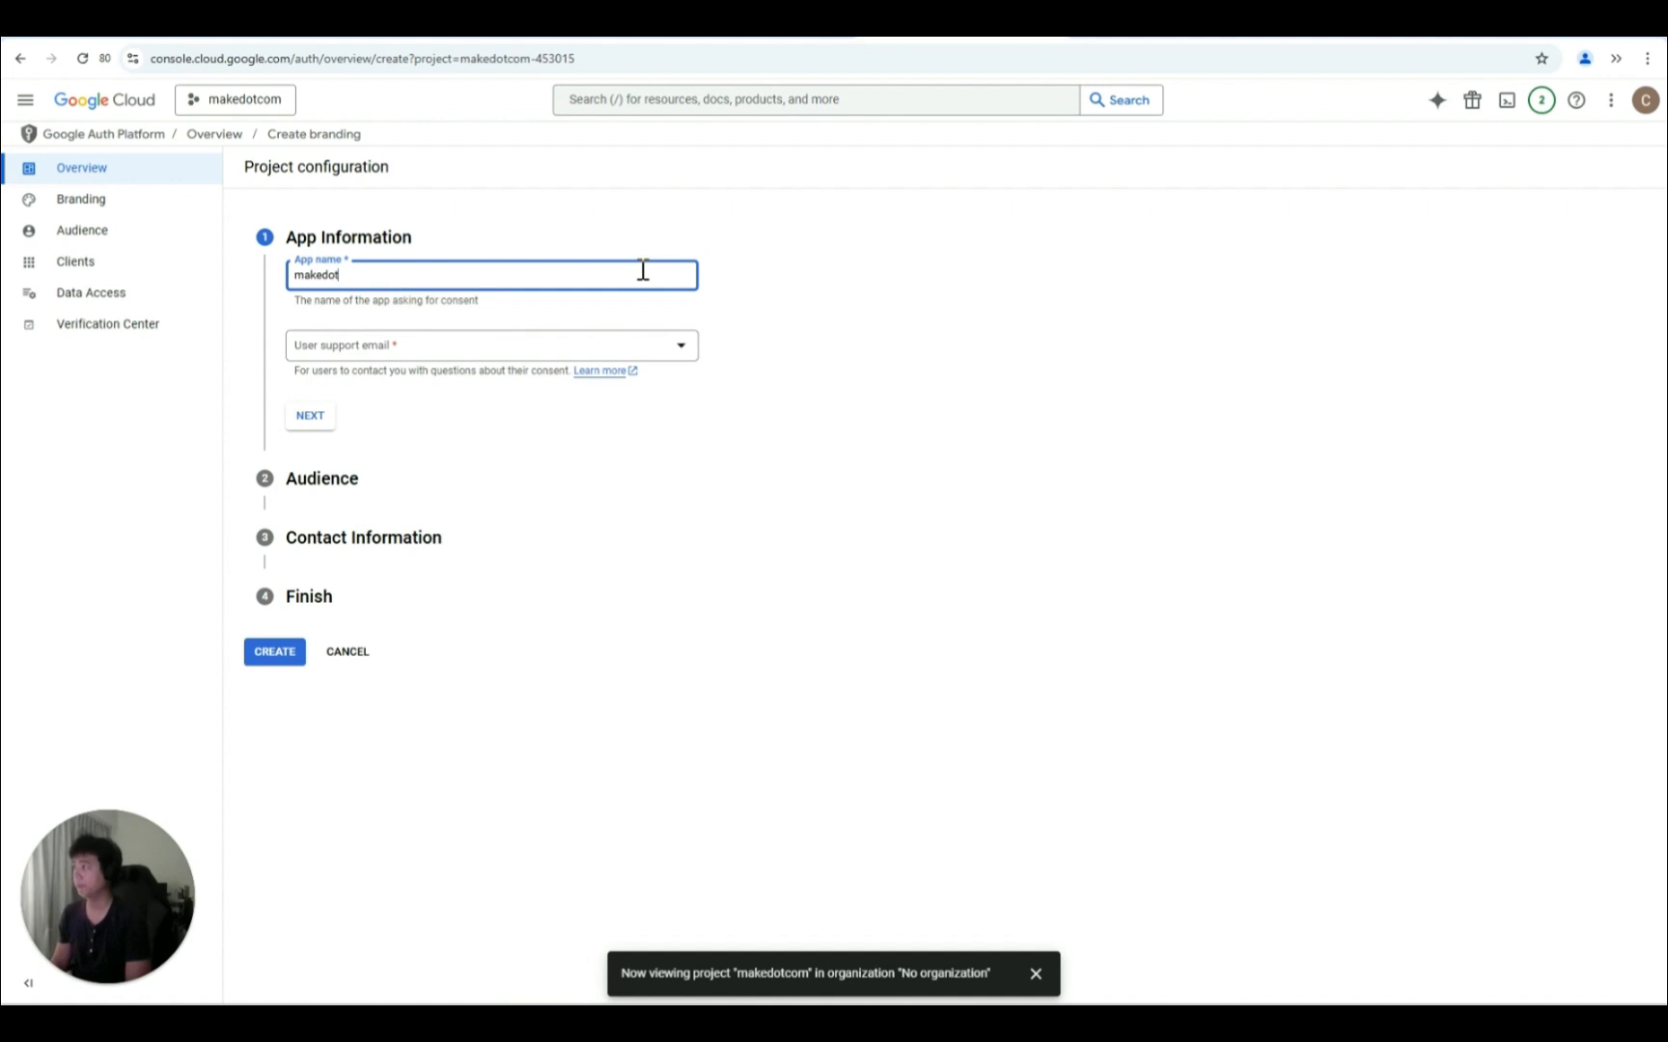
{"action": "type", "text": "com"}
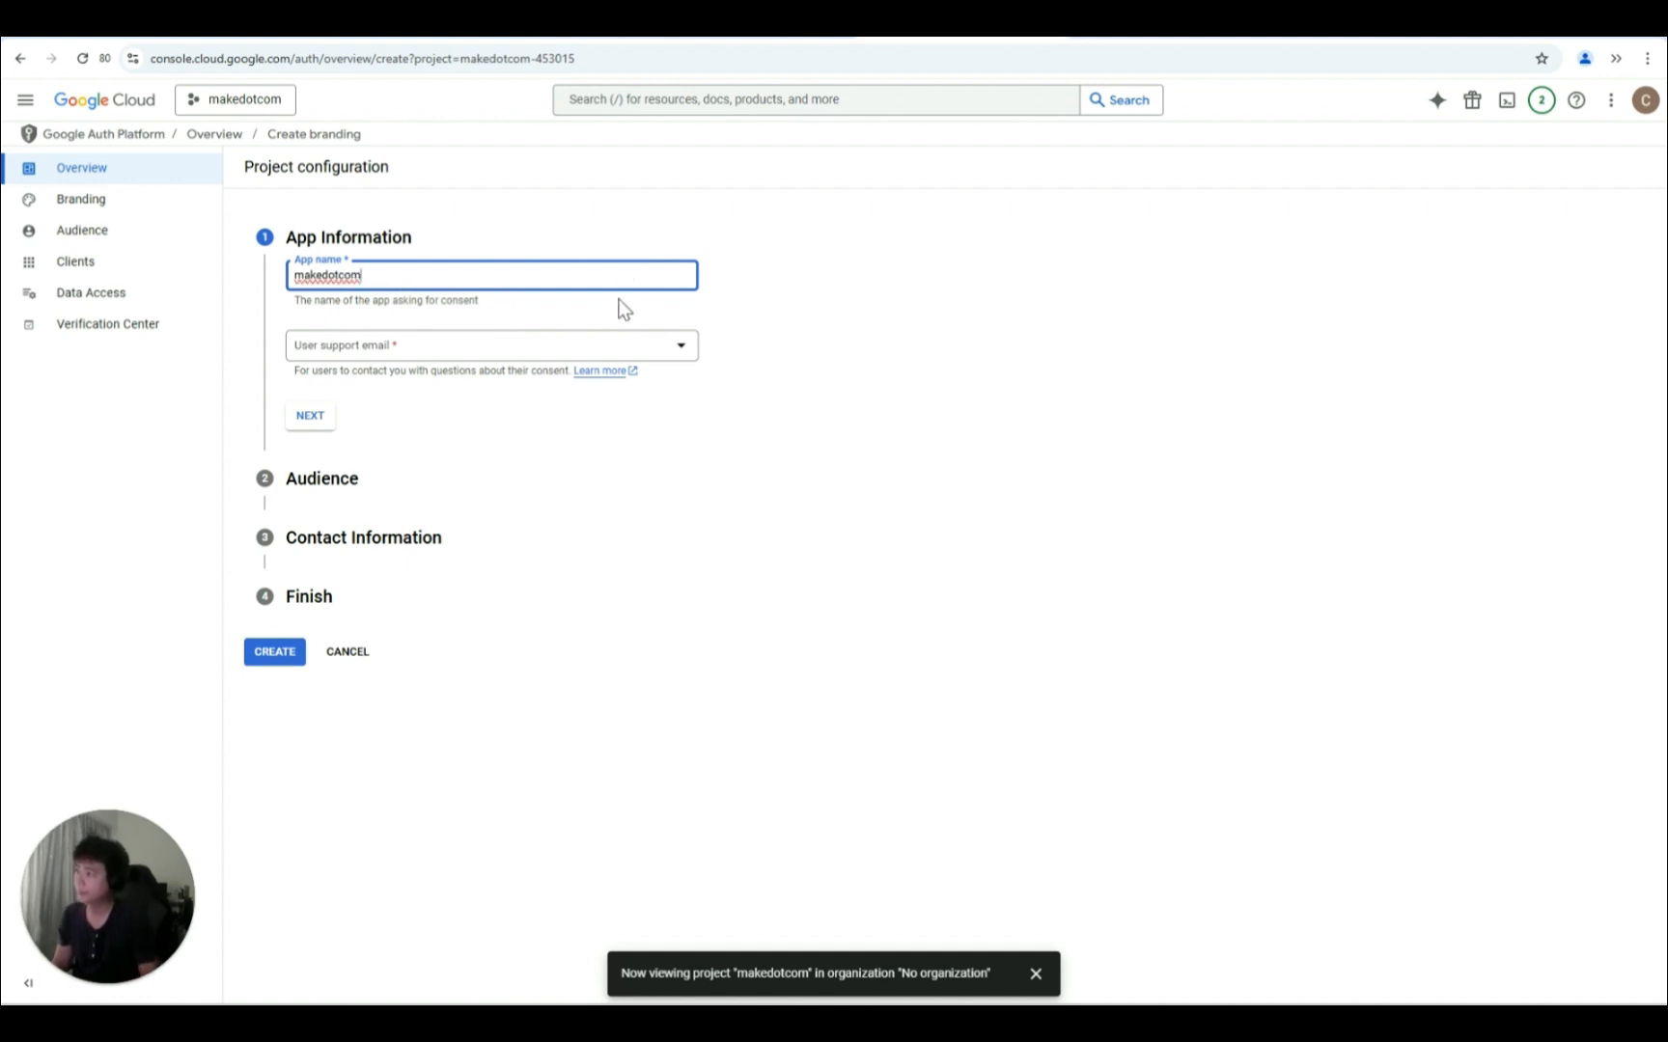
{"action": "left_click", "coordinate": [587, 349]}
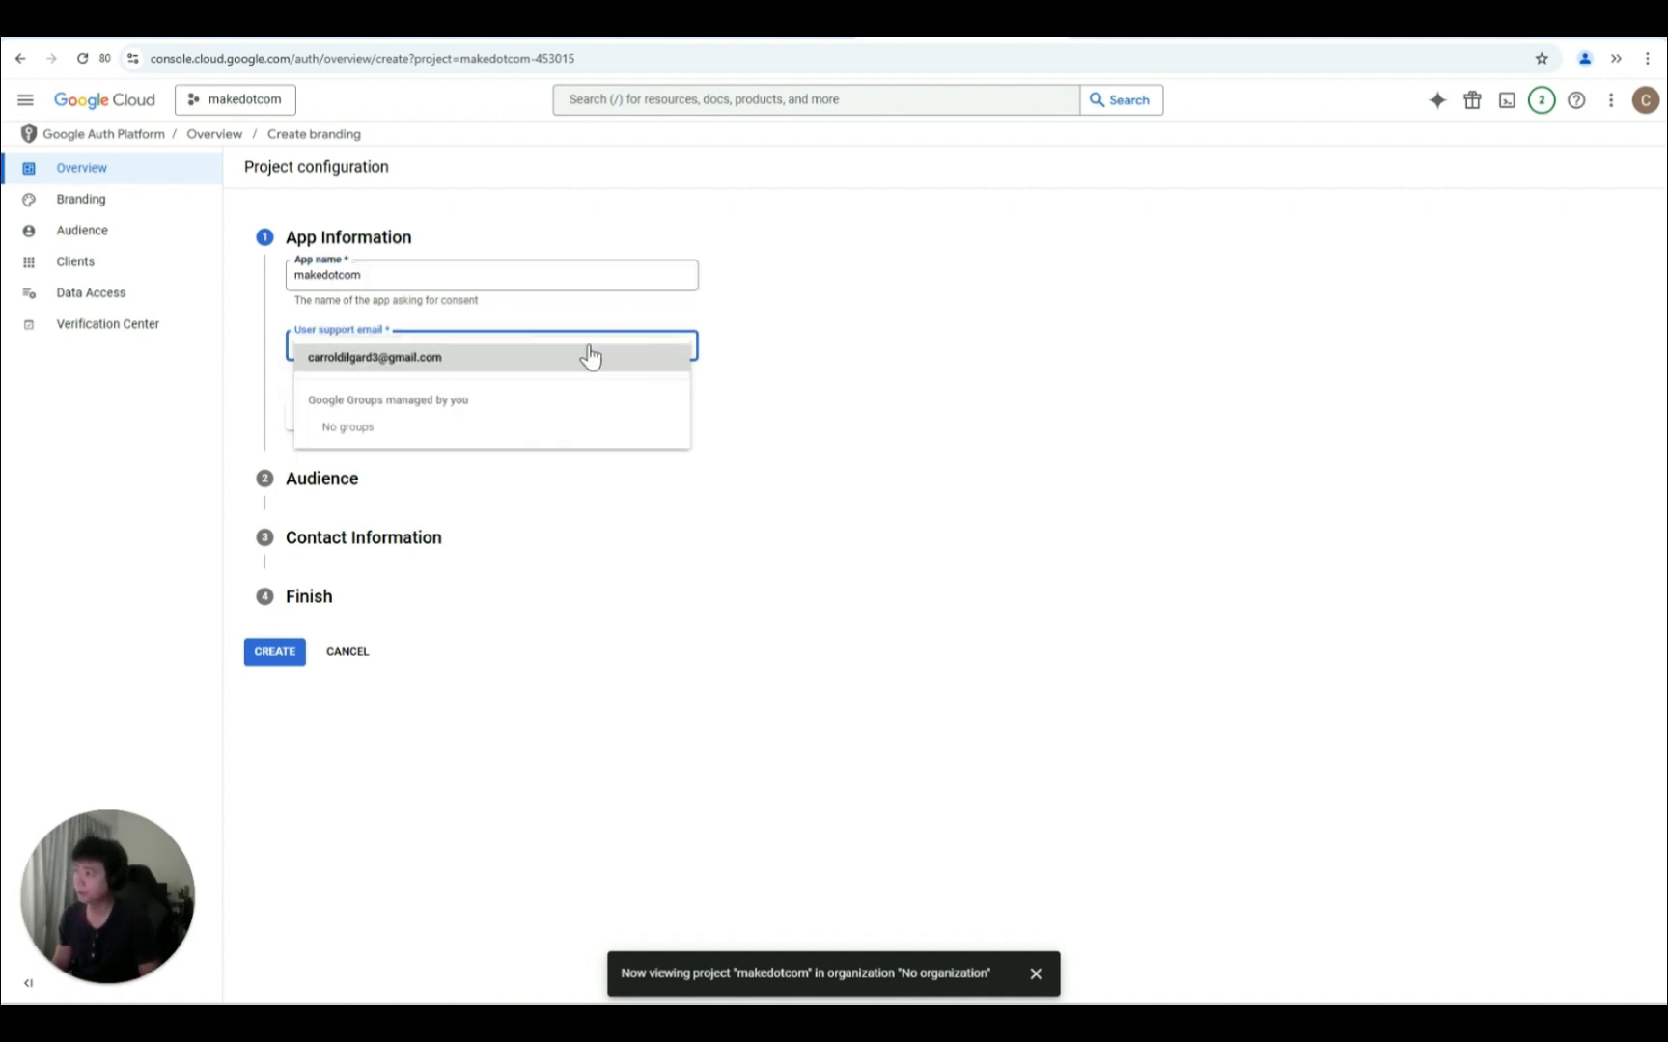
{"action": "left_click", "coordinate": [590, 357]}
{"action": "left_click", "coordinate": [310, 417]}
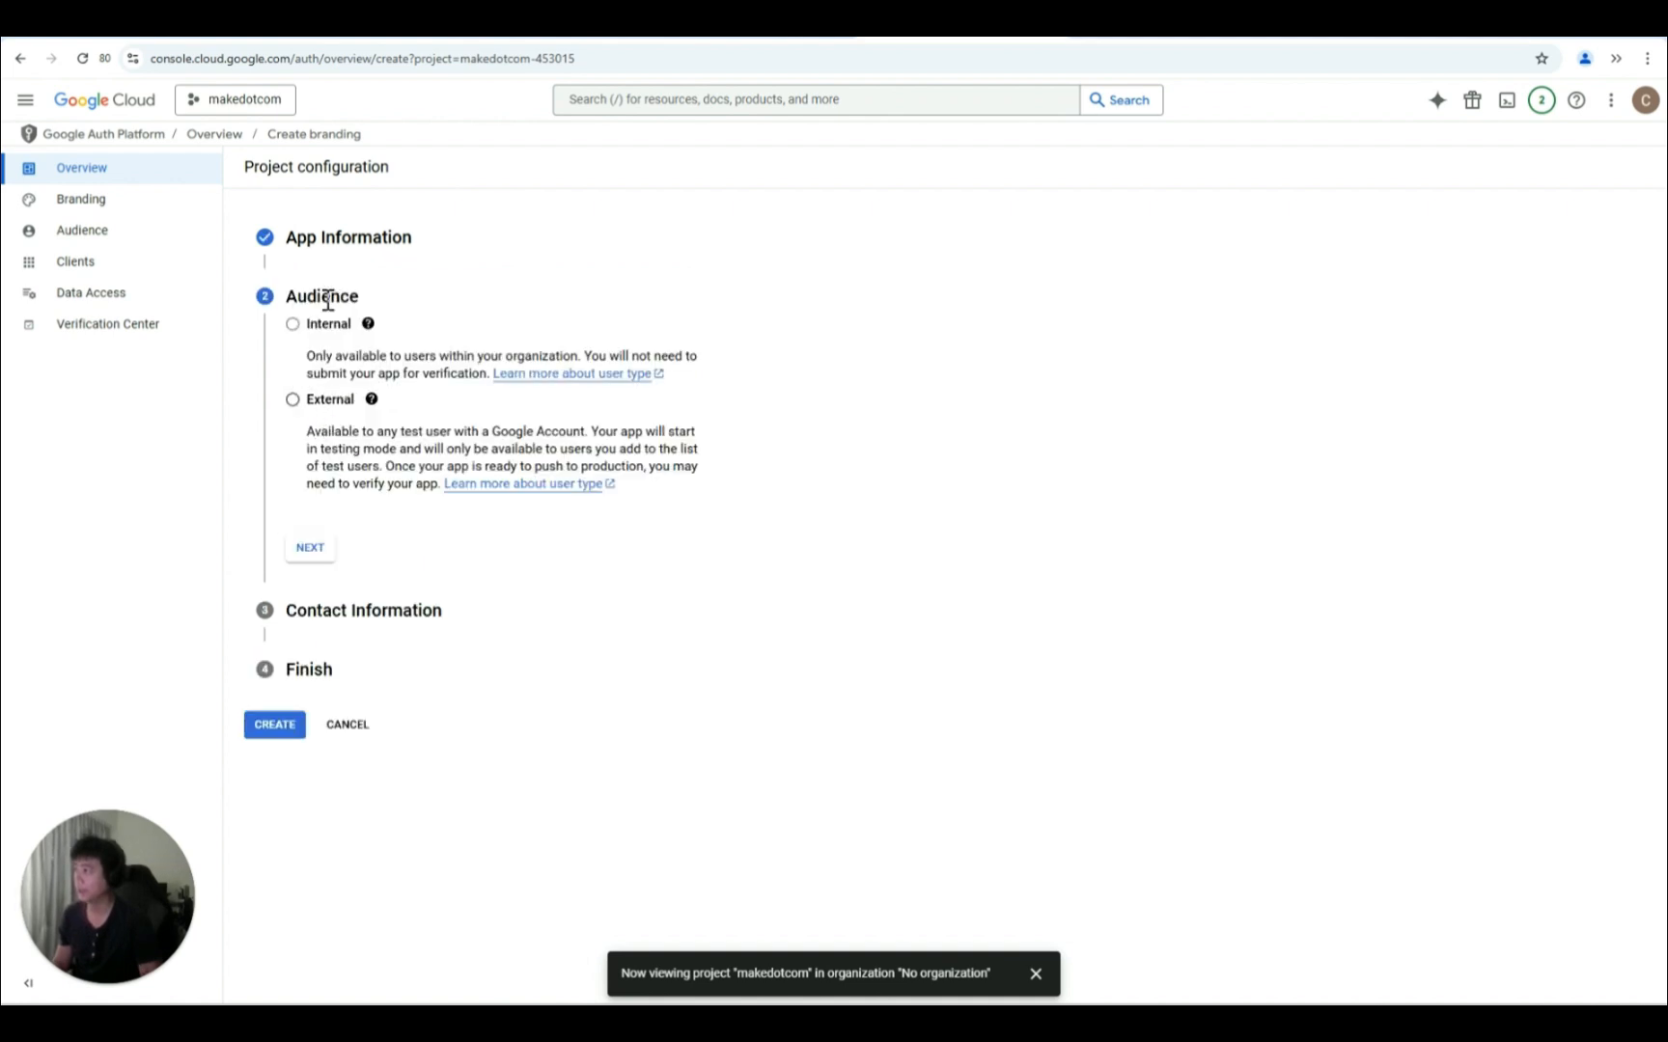
Step: Set the audience to External and enter the account's e-mail address, copied from the profile details, as the contact information
{"action": "left_click", "coordinate": [321, 402]}
{"action": "left_click", "coordinate": [308, 552]}
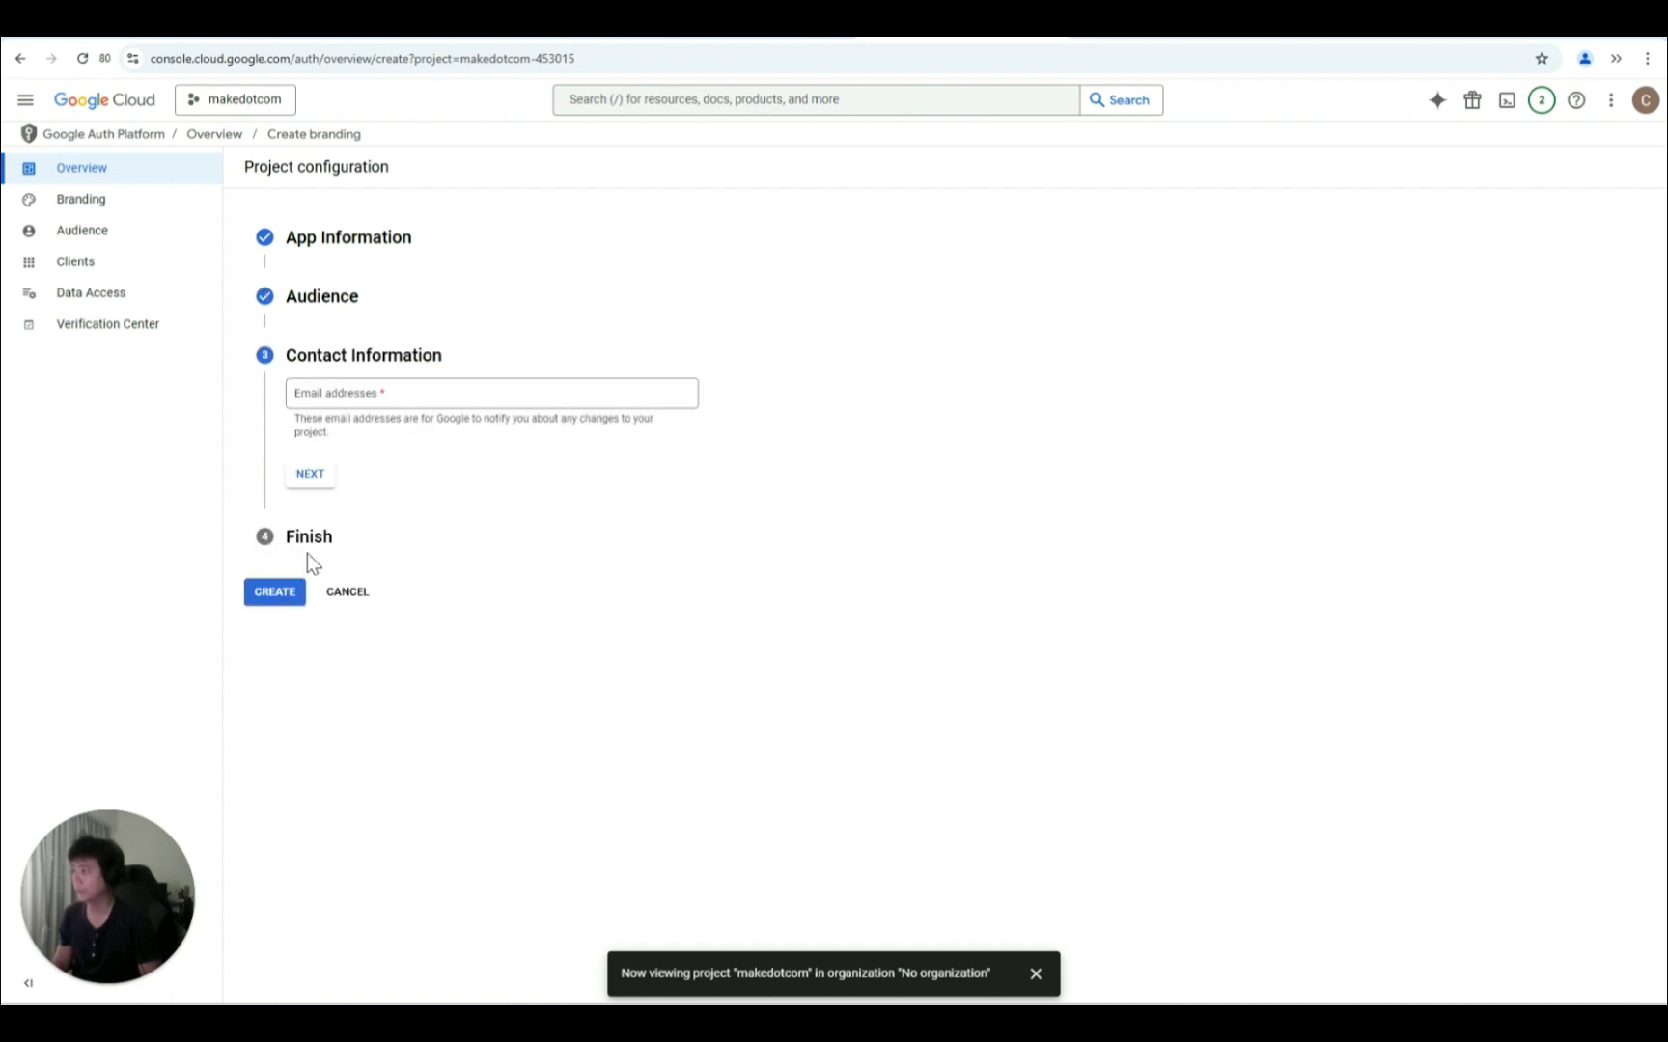
{"action": "left_click", "coordinate": [367, 393]}
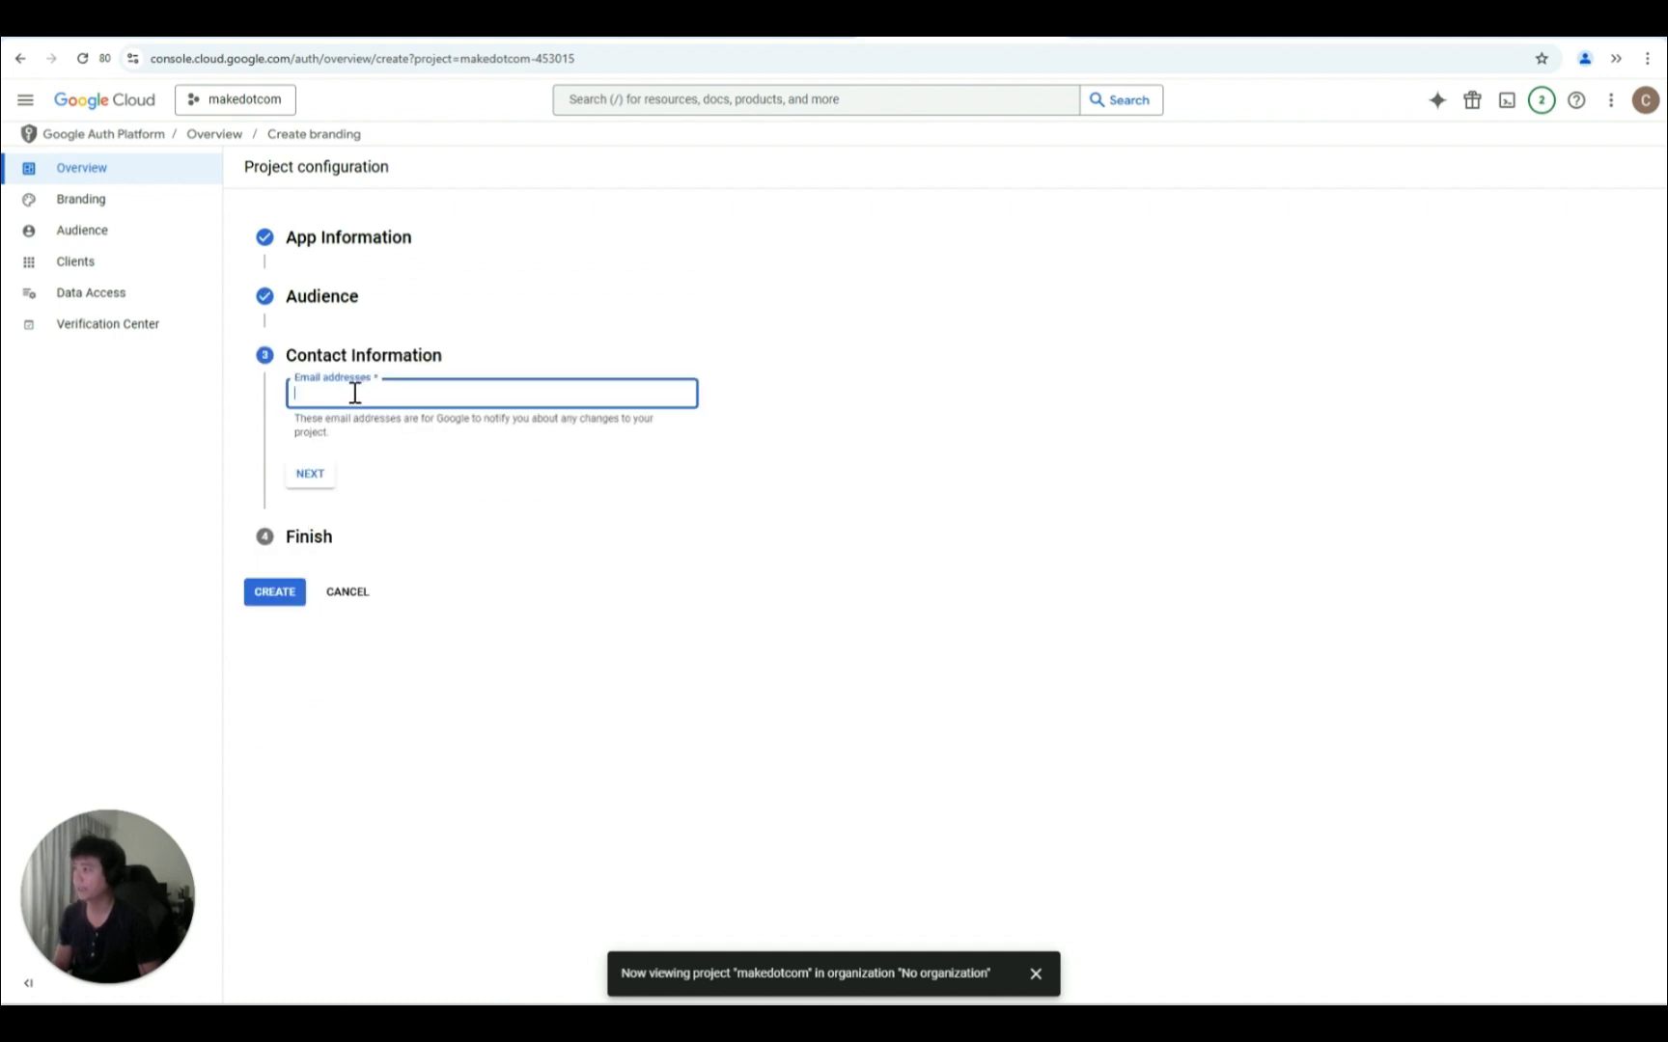
{"action": "left_click", "coordinate": [1646, 100]}
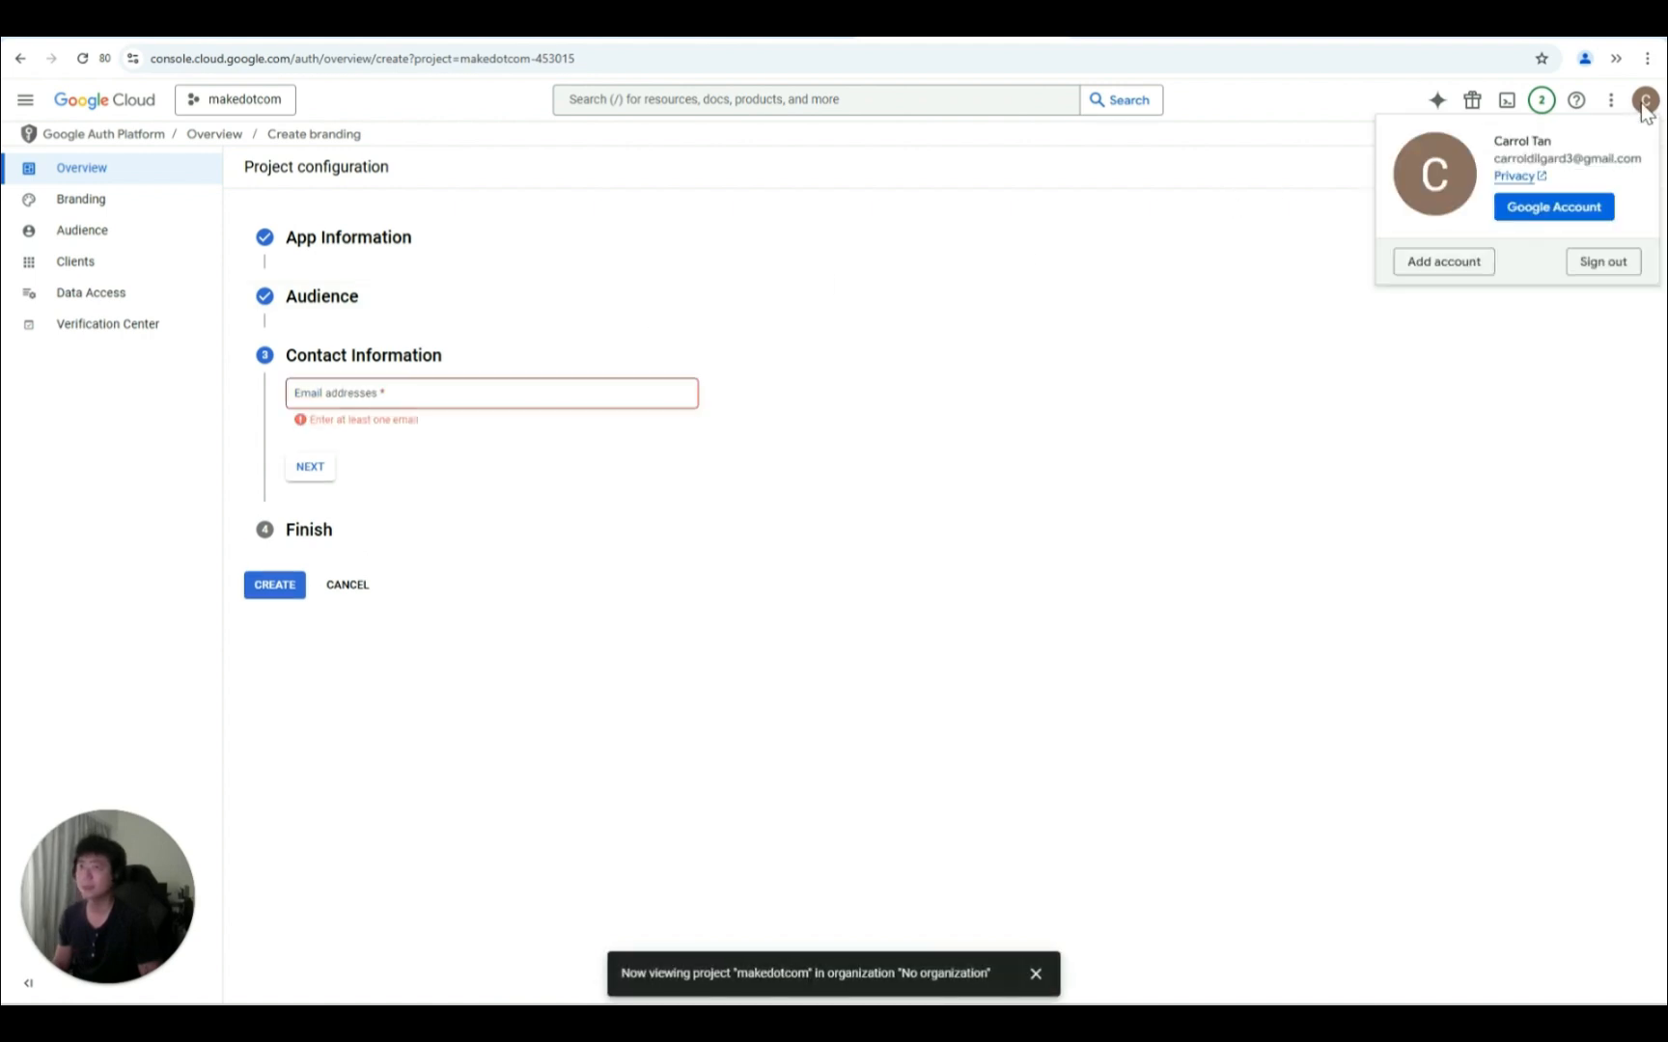
{"action": "triple_click", "coordinate": [1581, 158]}
{"action": "left_click", "coordinate": [540, 398]}
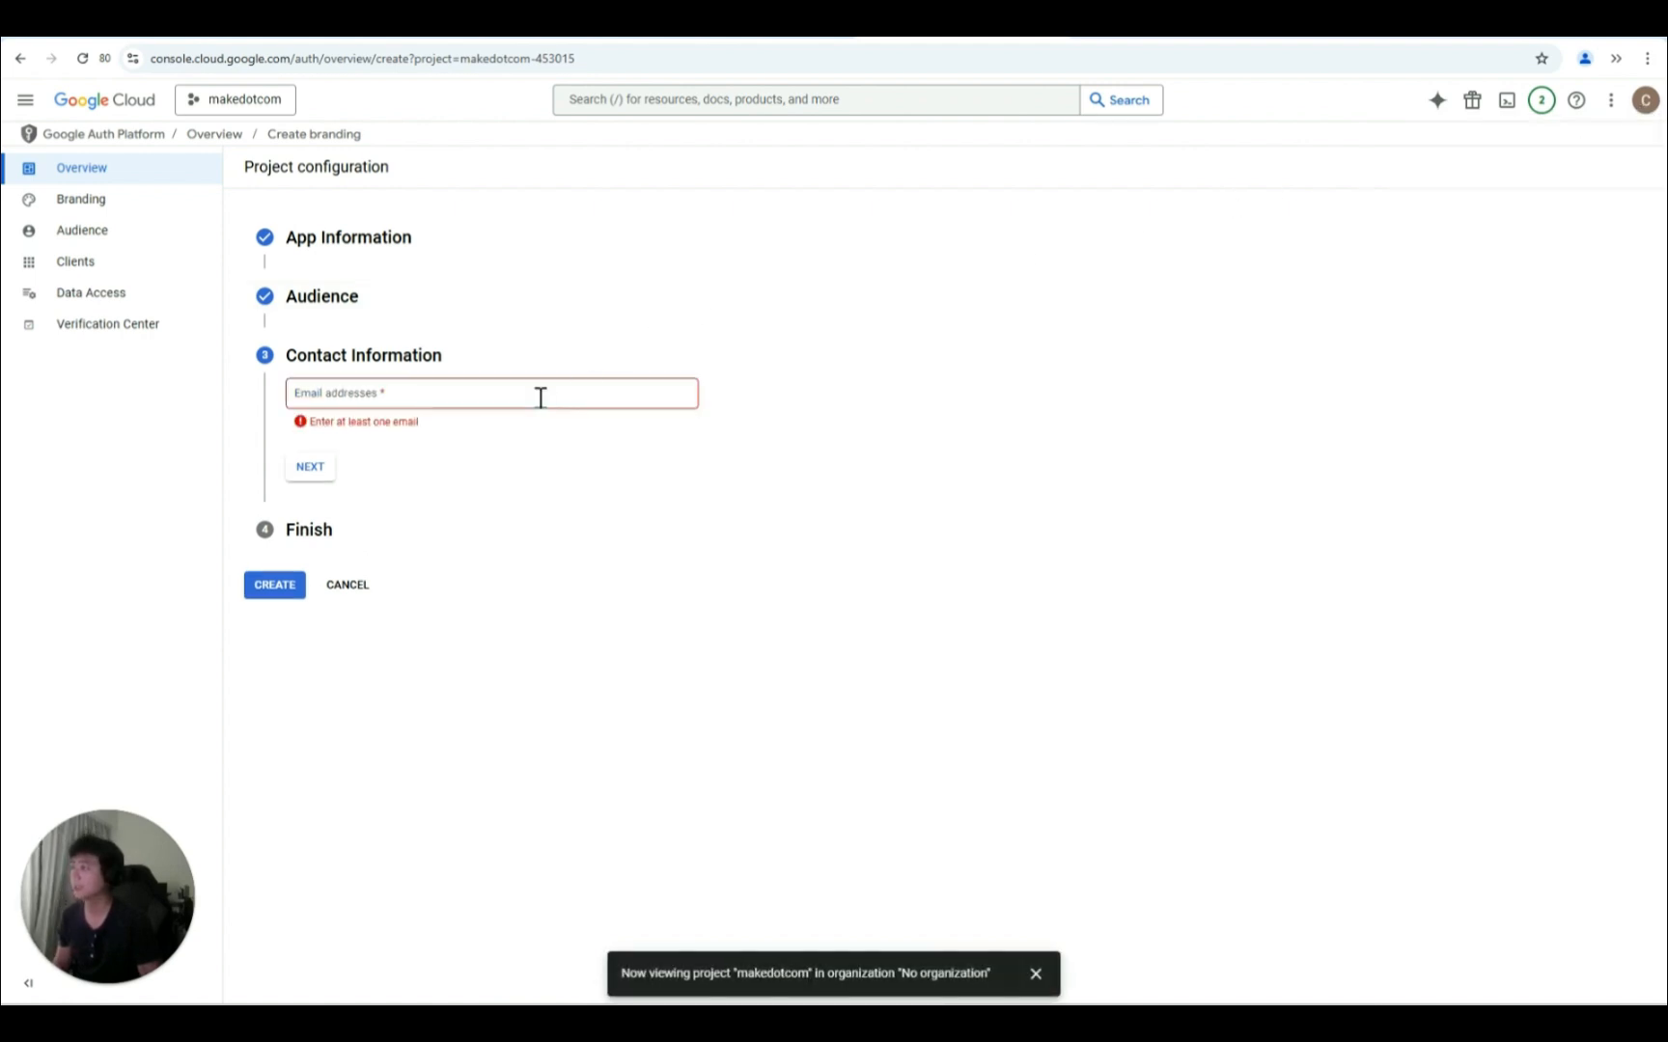
{"action": "left_click", "coordinate": [542, 392]}
{"action": "key", "text": "ctrl+v"}
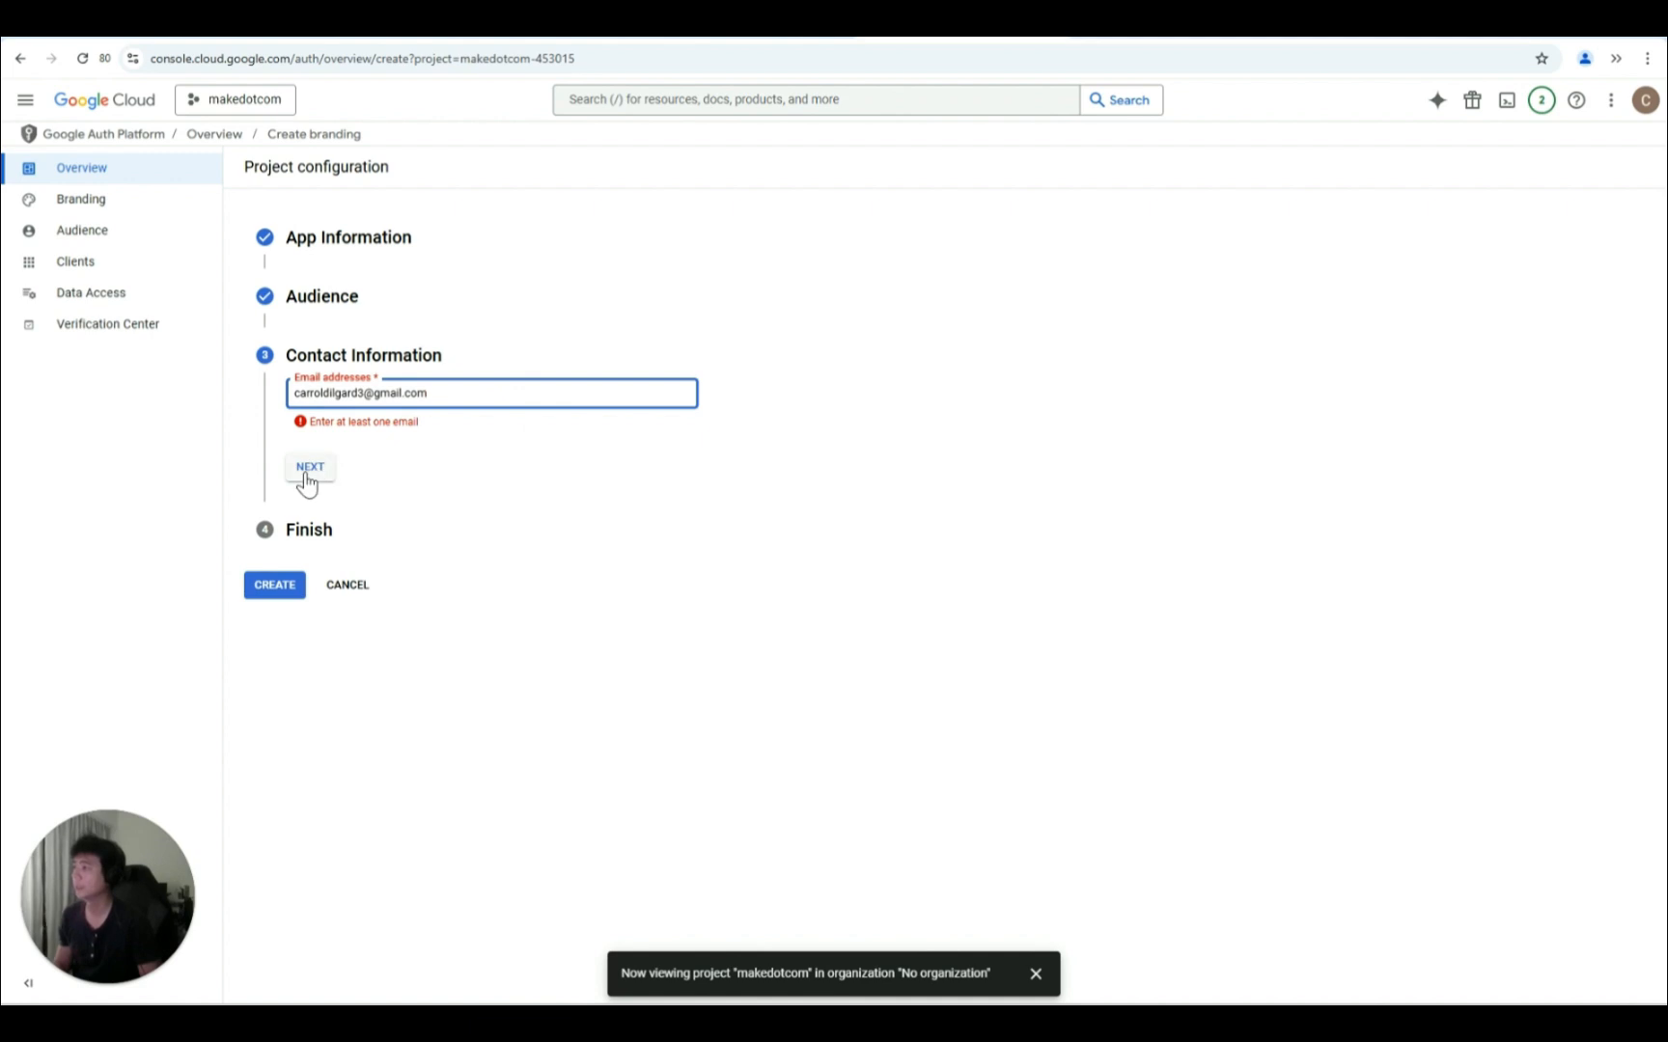
Step: Confirm the contact information, agree to the Google API Services User Data Policy and create the OAuth configuration
{"action": "left_click", "coordinate": [309, 467]}
{"action": "left_click", "coordinate": [292, 444]}
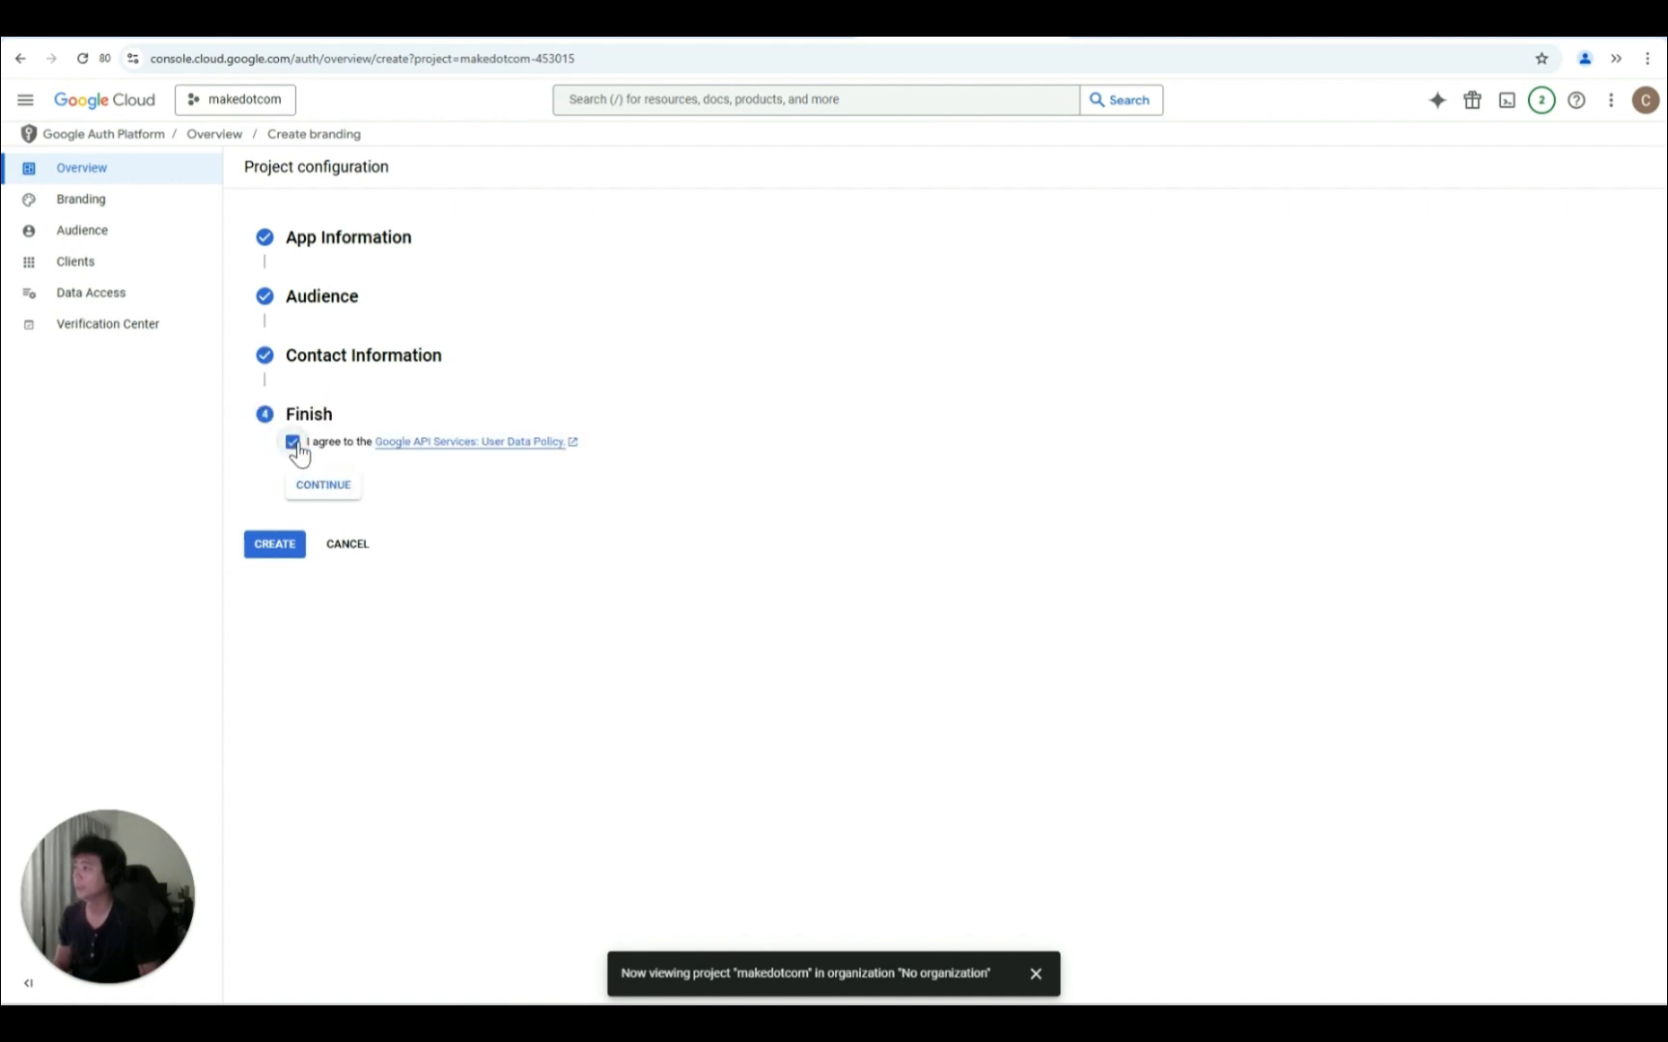
{"action": "left_click", "coordinate": [338, 485]}
{"action": "left_click", "coordinate": [273, 471]}
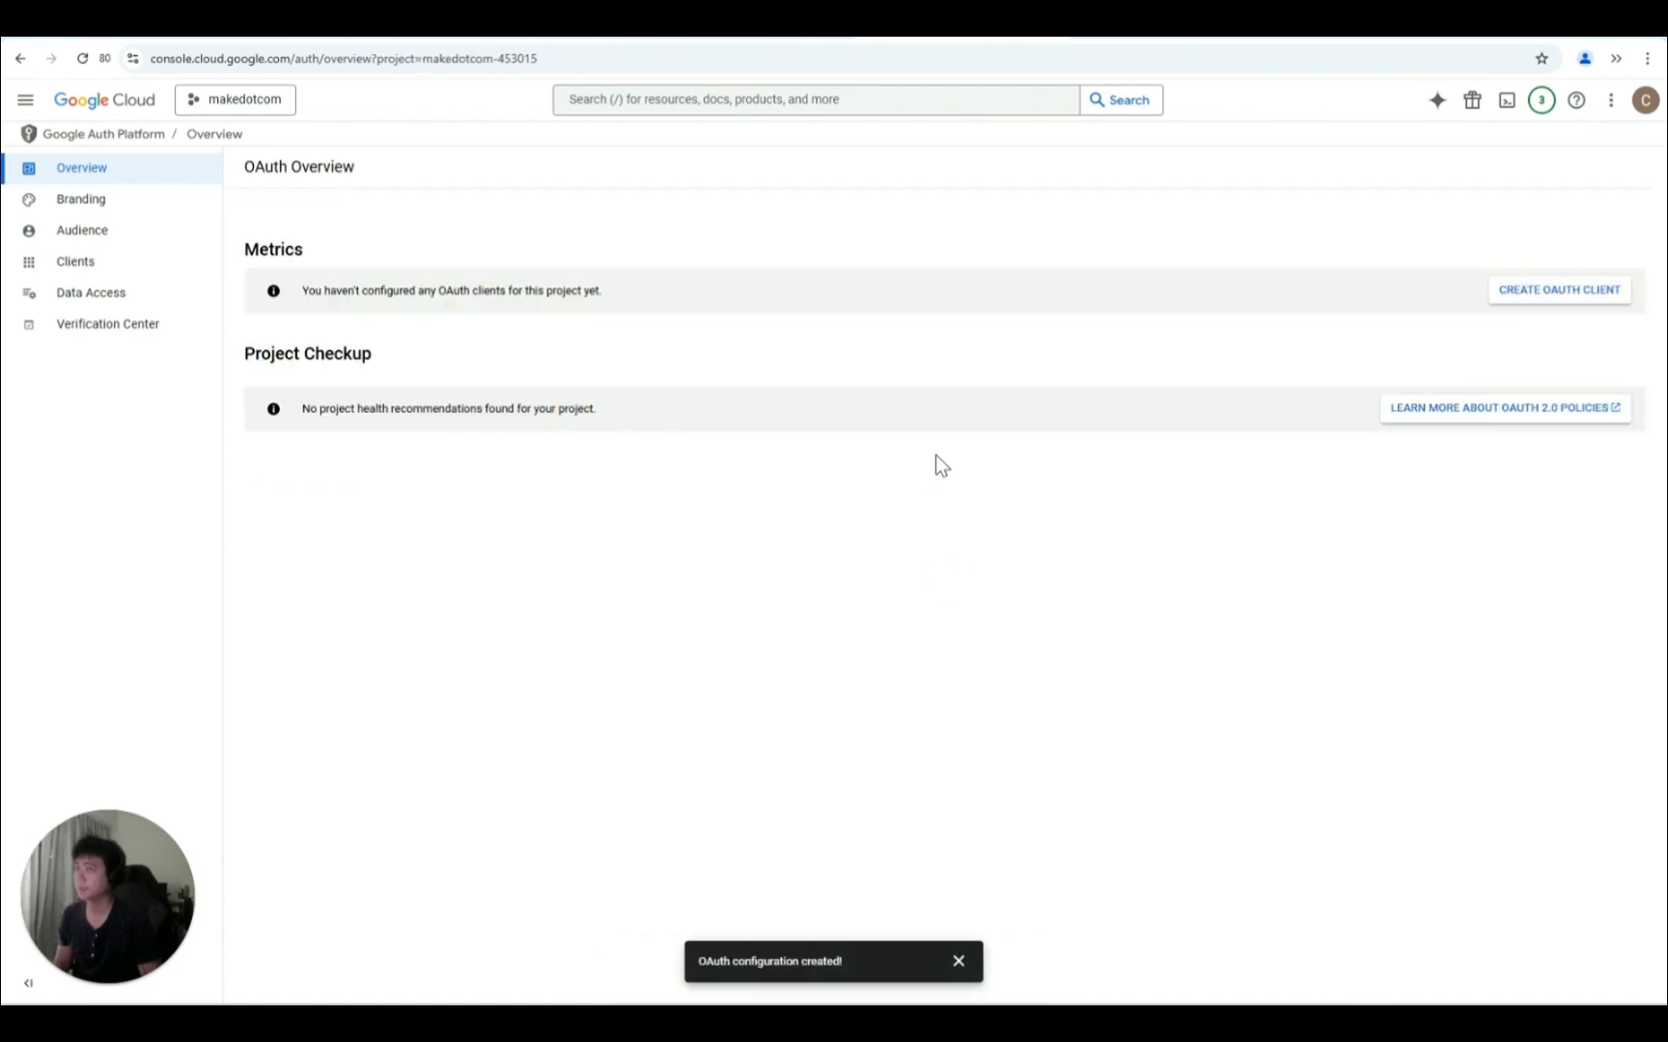
Step: Add make.com and integromat.com as authorized domains in the app's branding settings and save the changes
{"action": "left_click", "coordinate": [139, 210]}
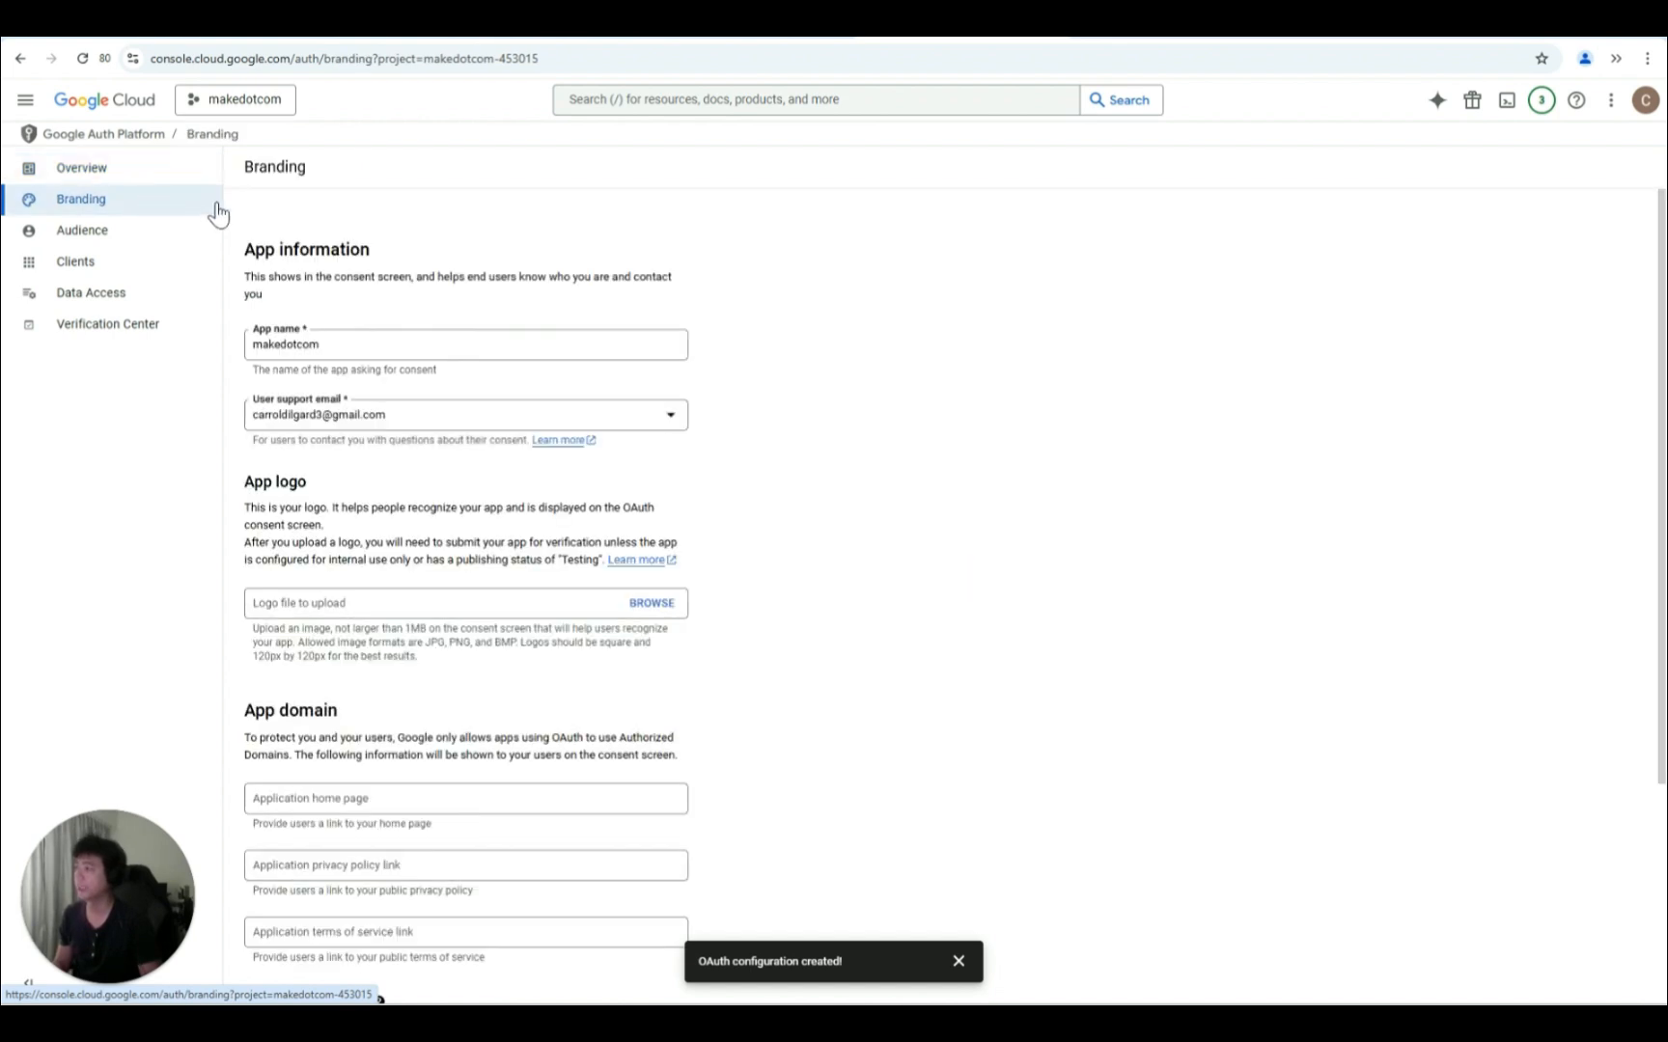
{"action": "scroll", "coordinate": [392, 276], "scroll_direction": "down", "scroll_amount": 3}
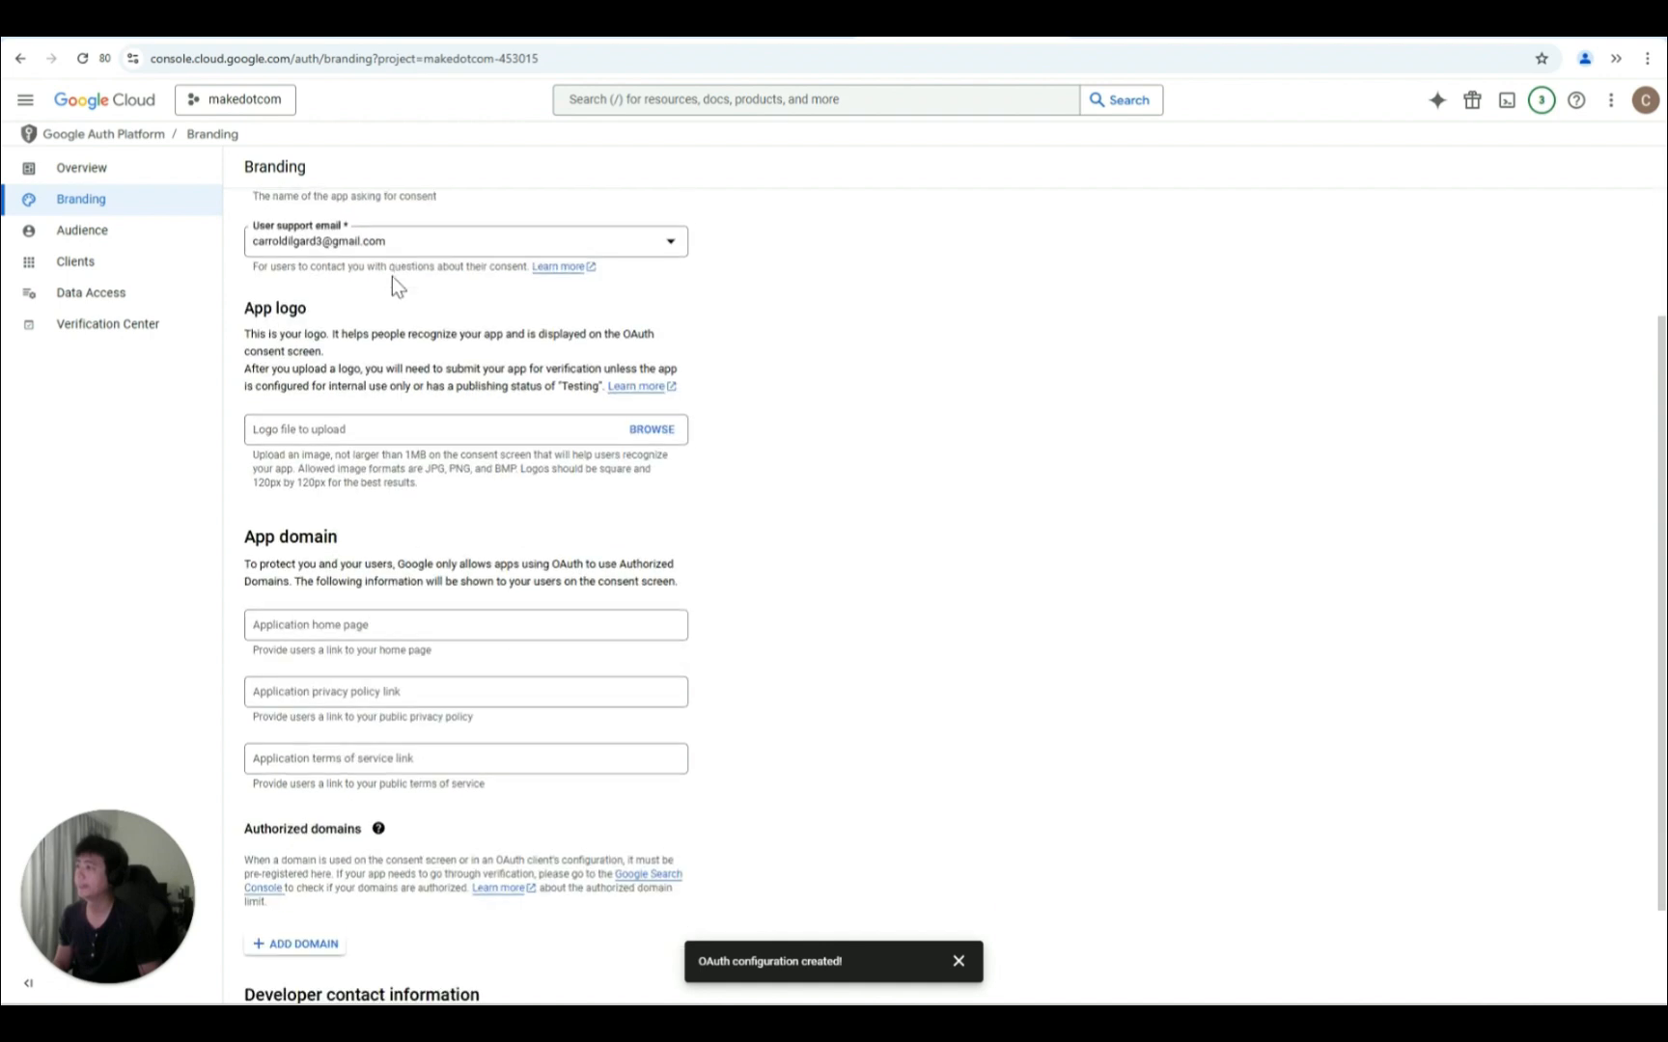
{"action": "scroll", "coordinate": [392, 276], "scroll_direction": "down", "scroll_amount": 1}
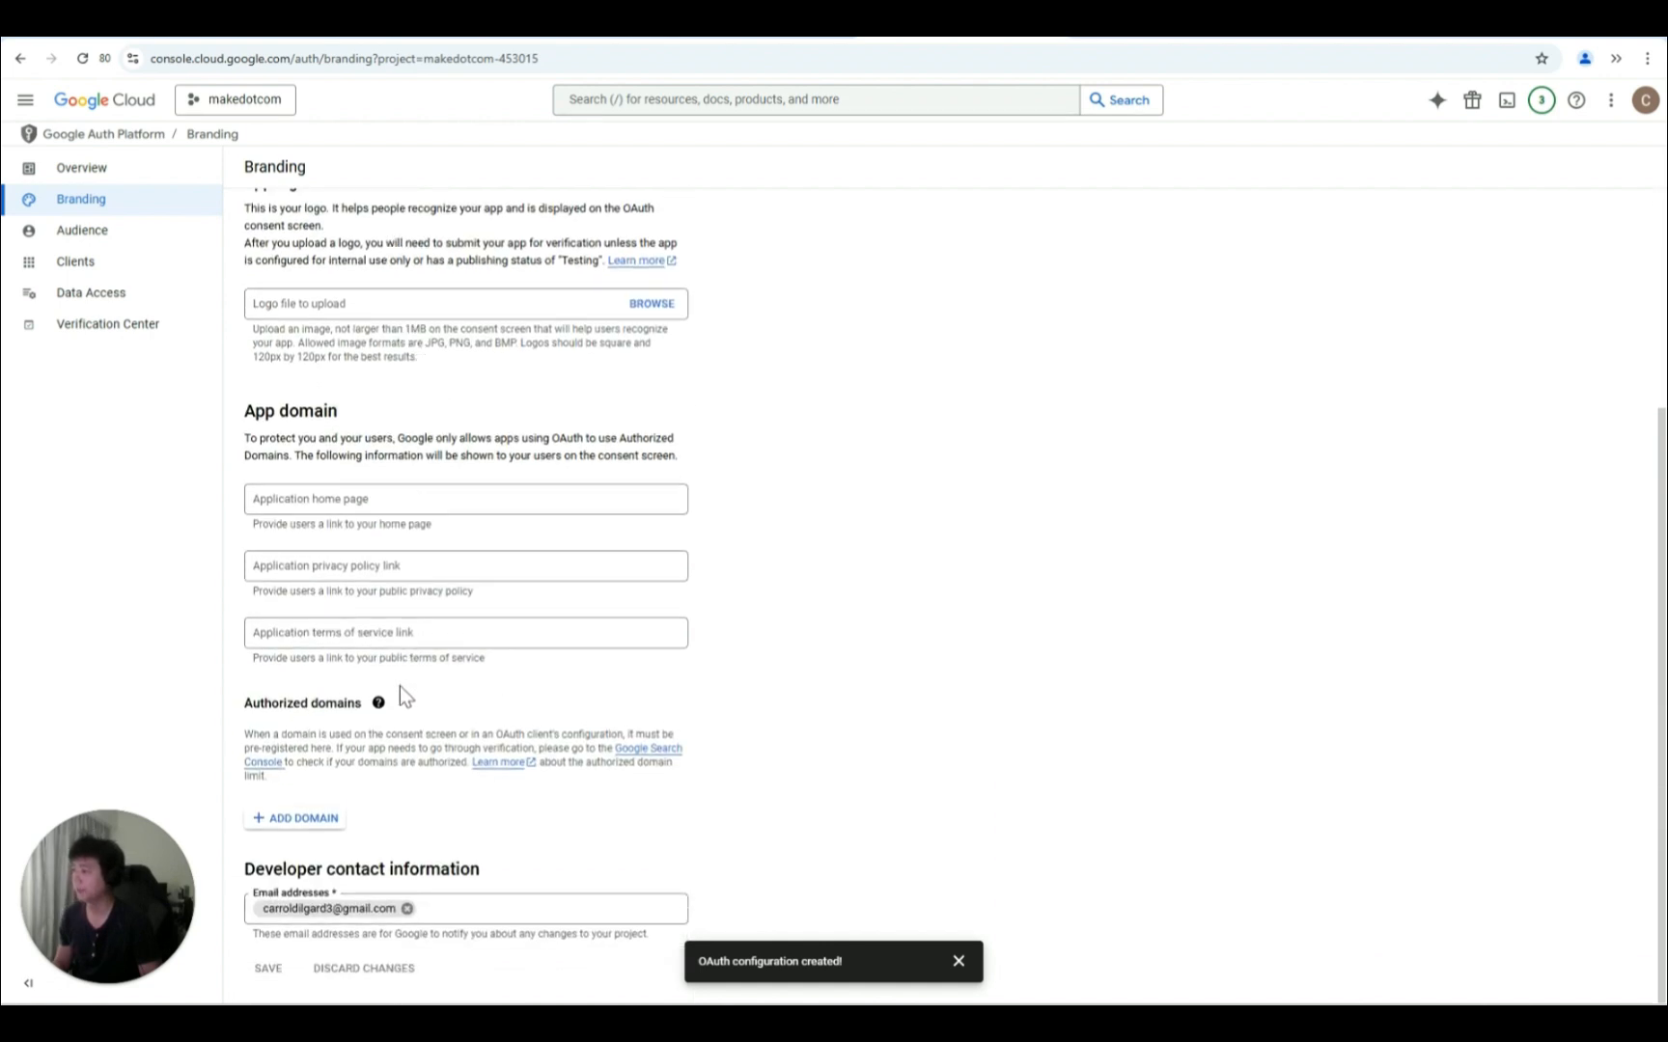
{"action": "left_click", "coordinate": [302, 820]}
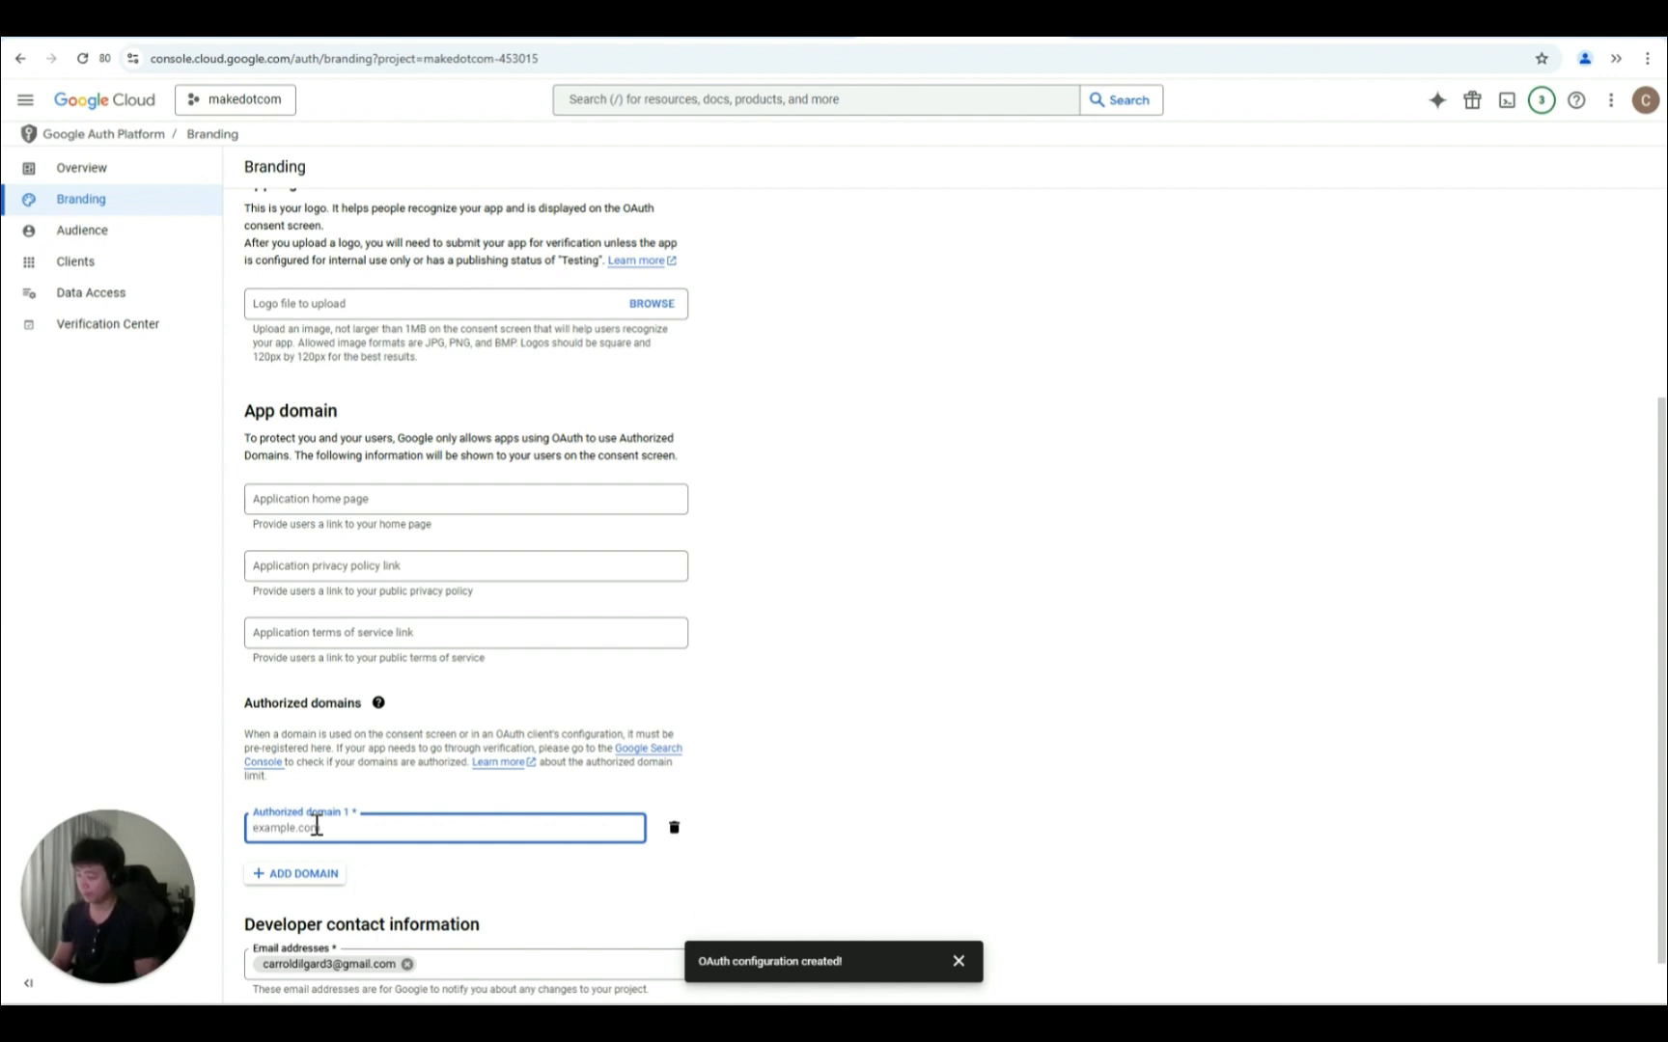
{"action": "type", "text": "make.com"}
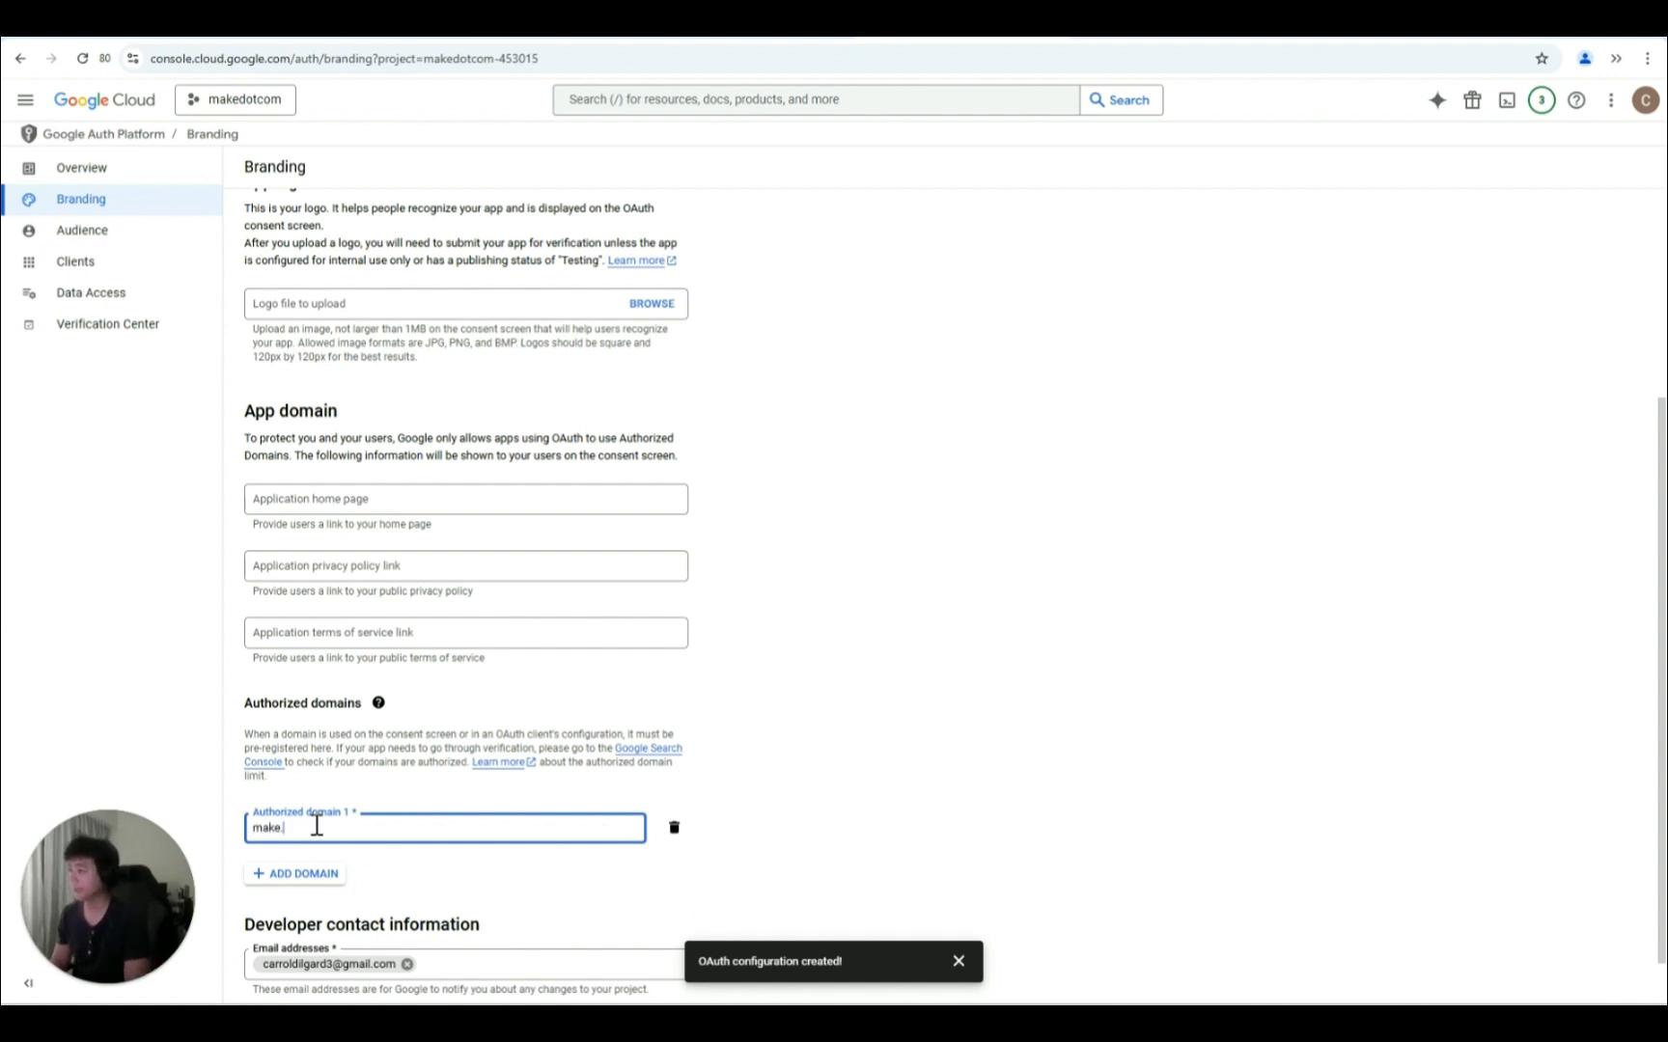
{"action": "left_click", "coordinate": [317, 875]}
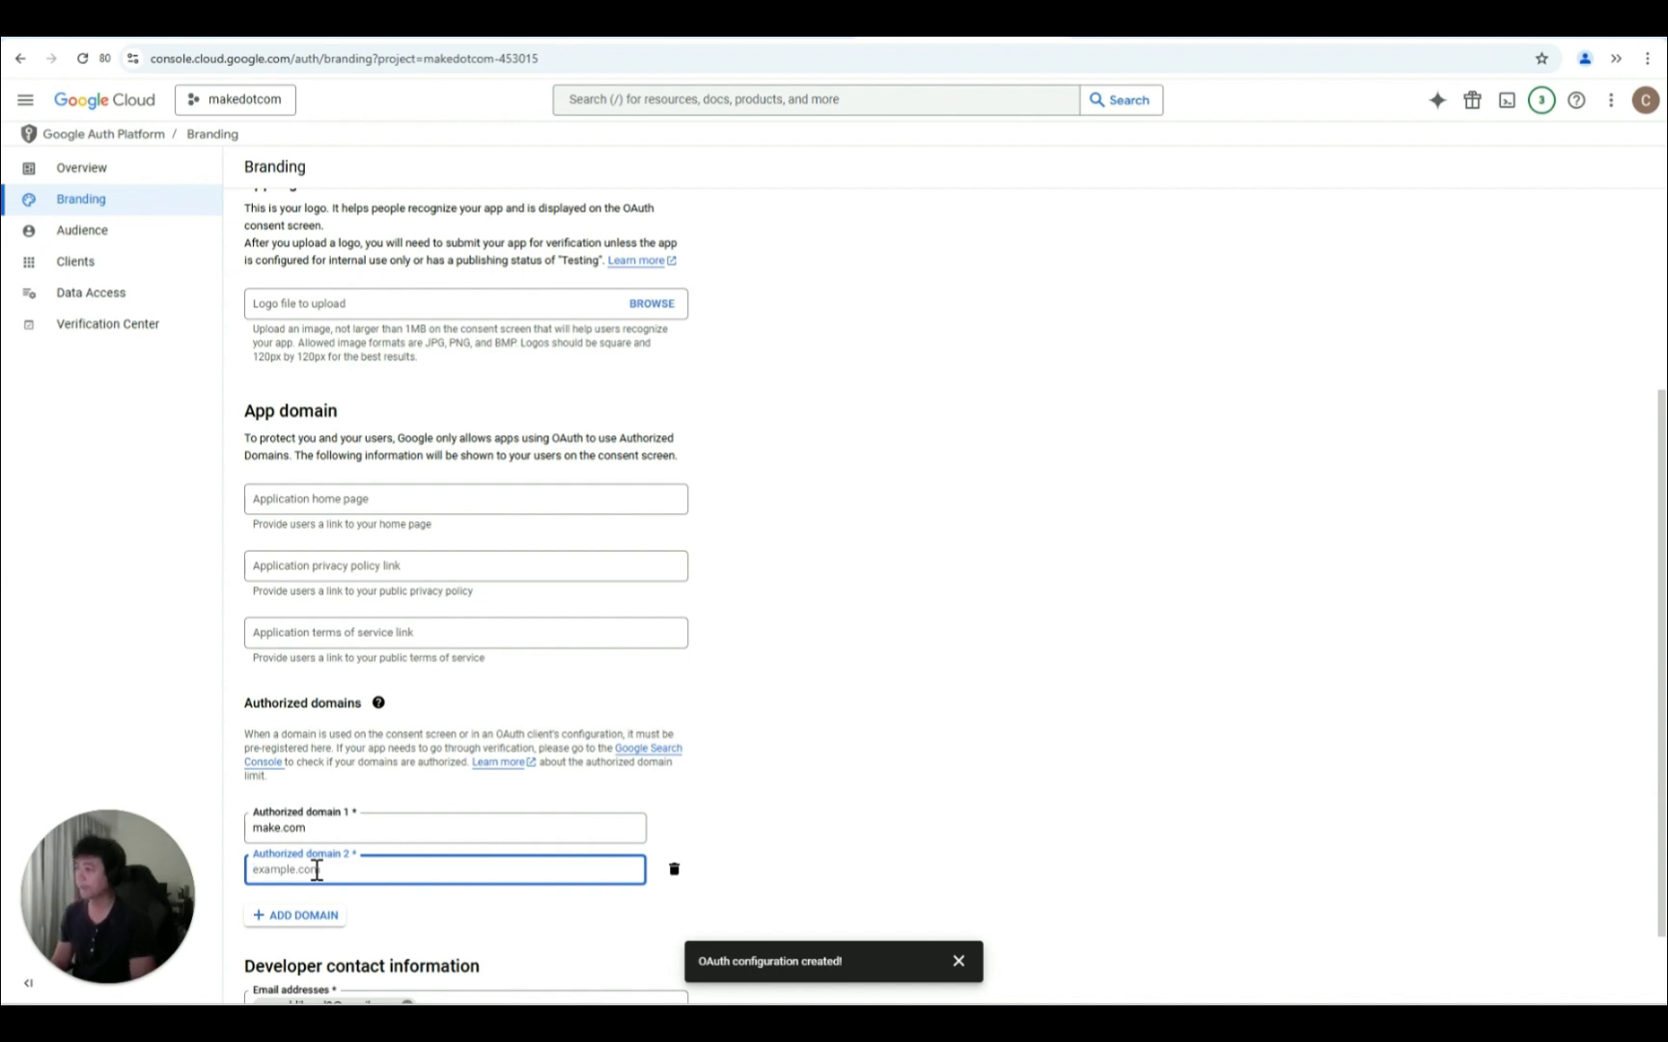
{"action": "type", "text": "integro"}
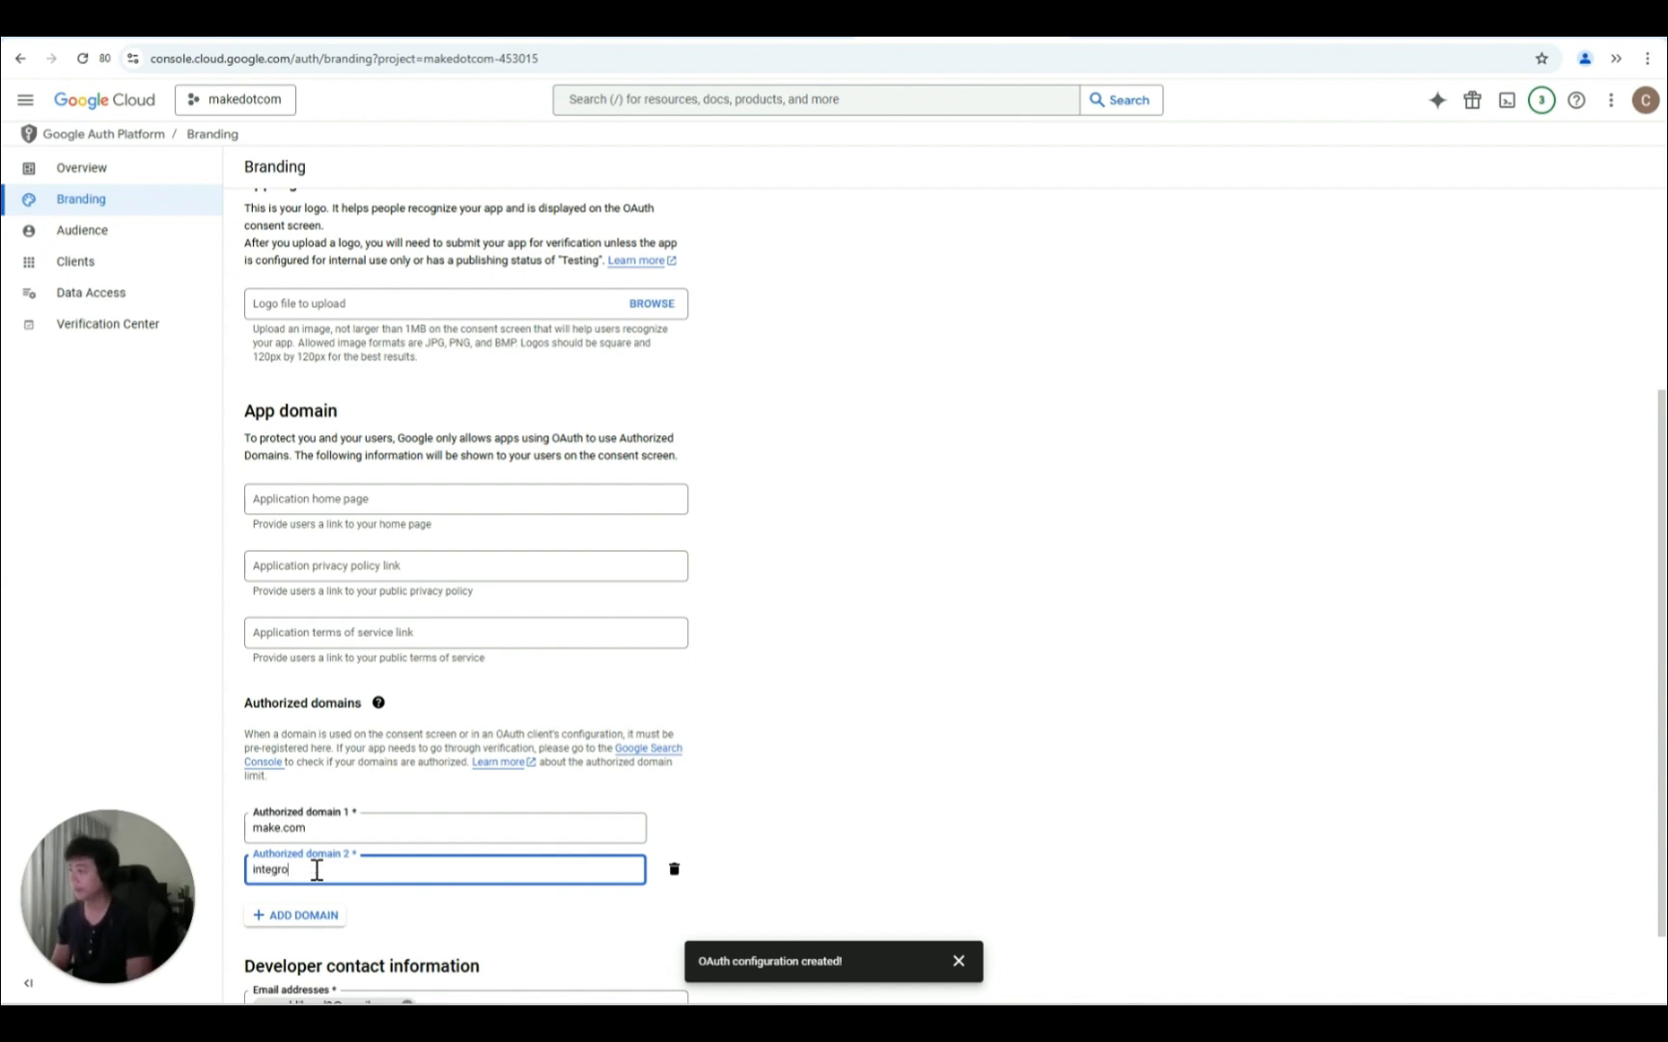
{"action": "type", "text": "mat.com"}
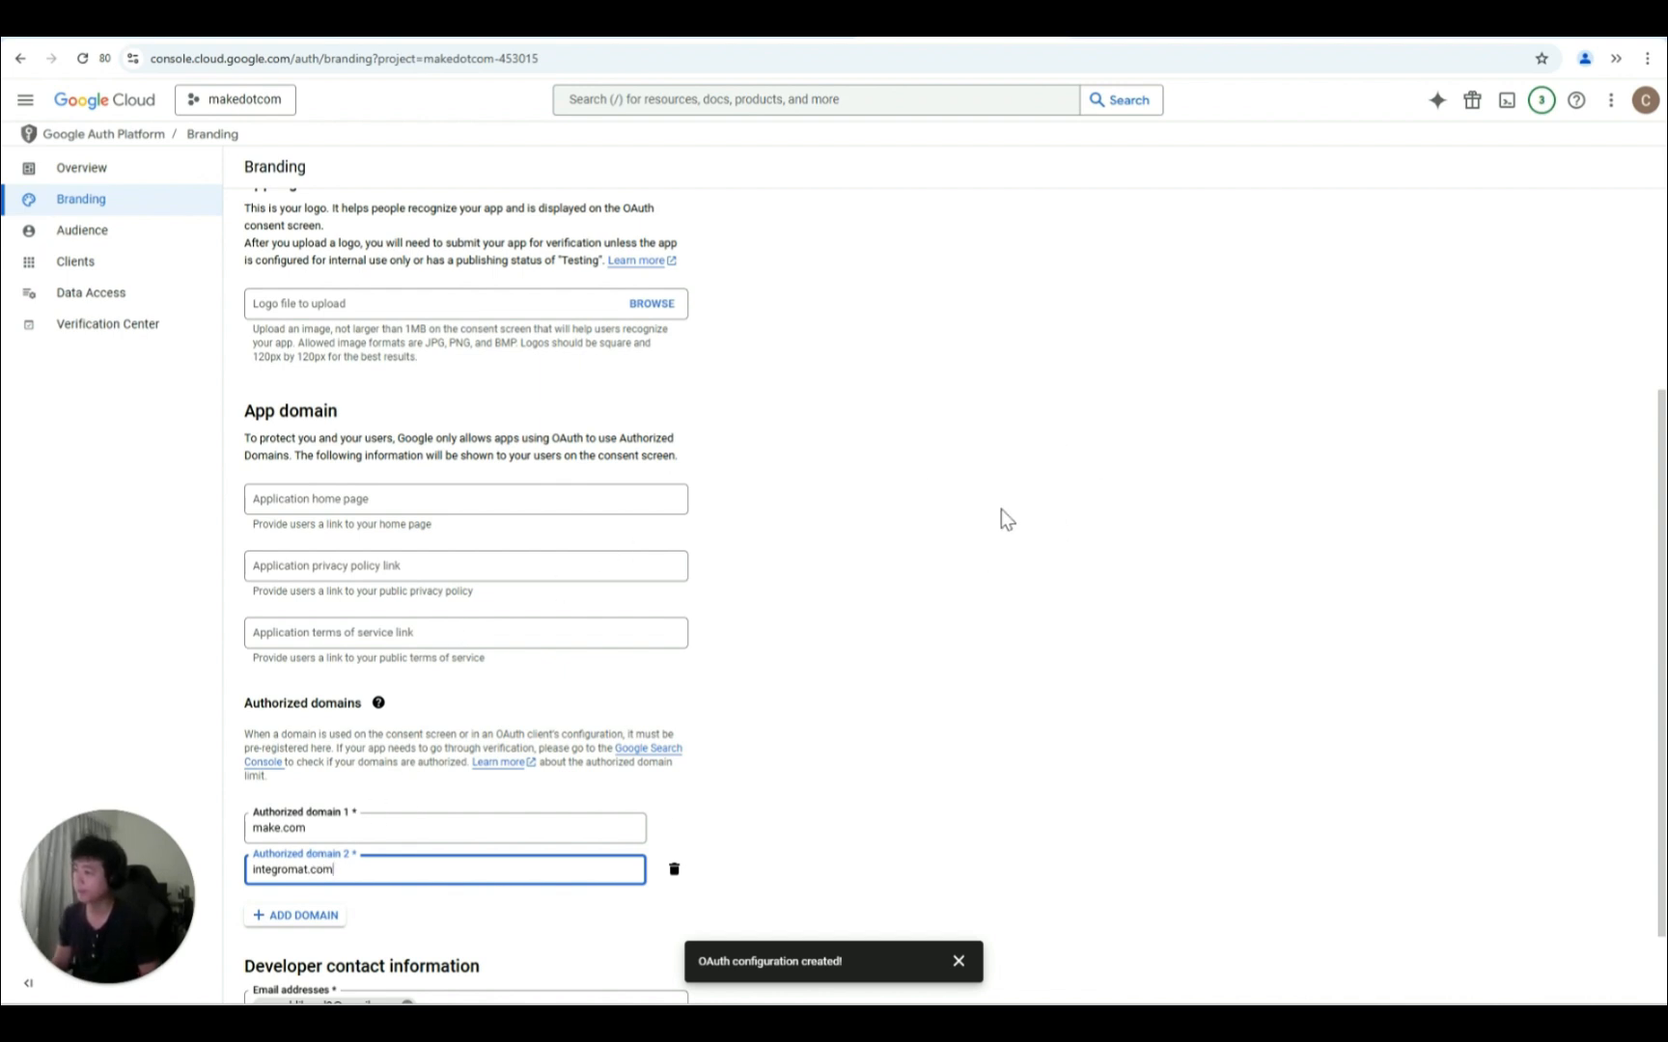
{"action": "left_click", "coordinate": [434, 915]}
{"action": "scroll", "coordinate": [434, 915], "scroll_direction": "down", "scroll_amount": 1}
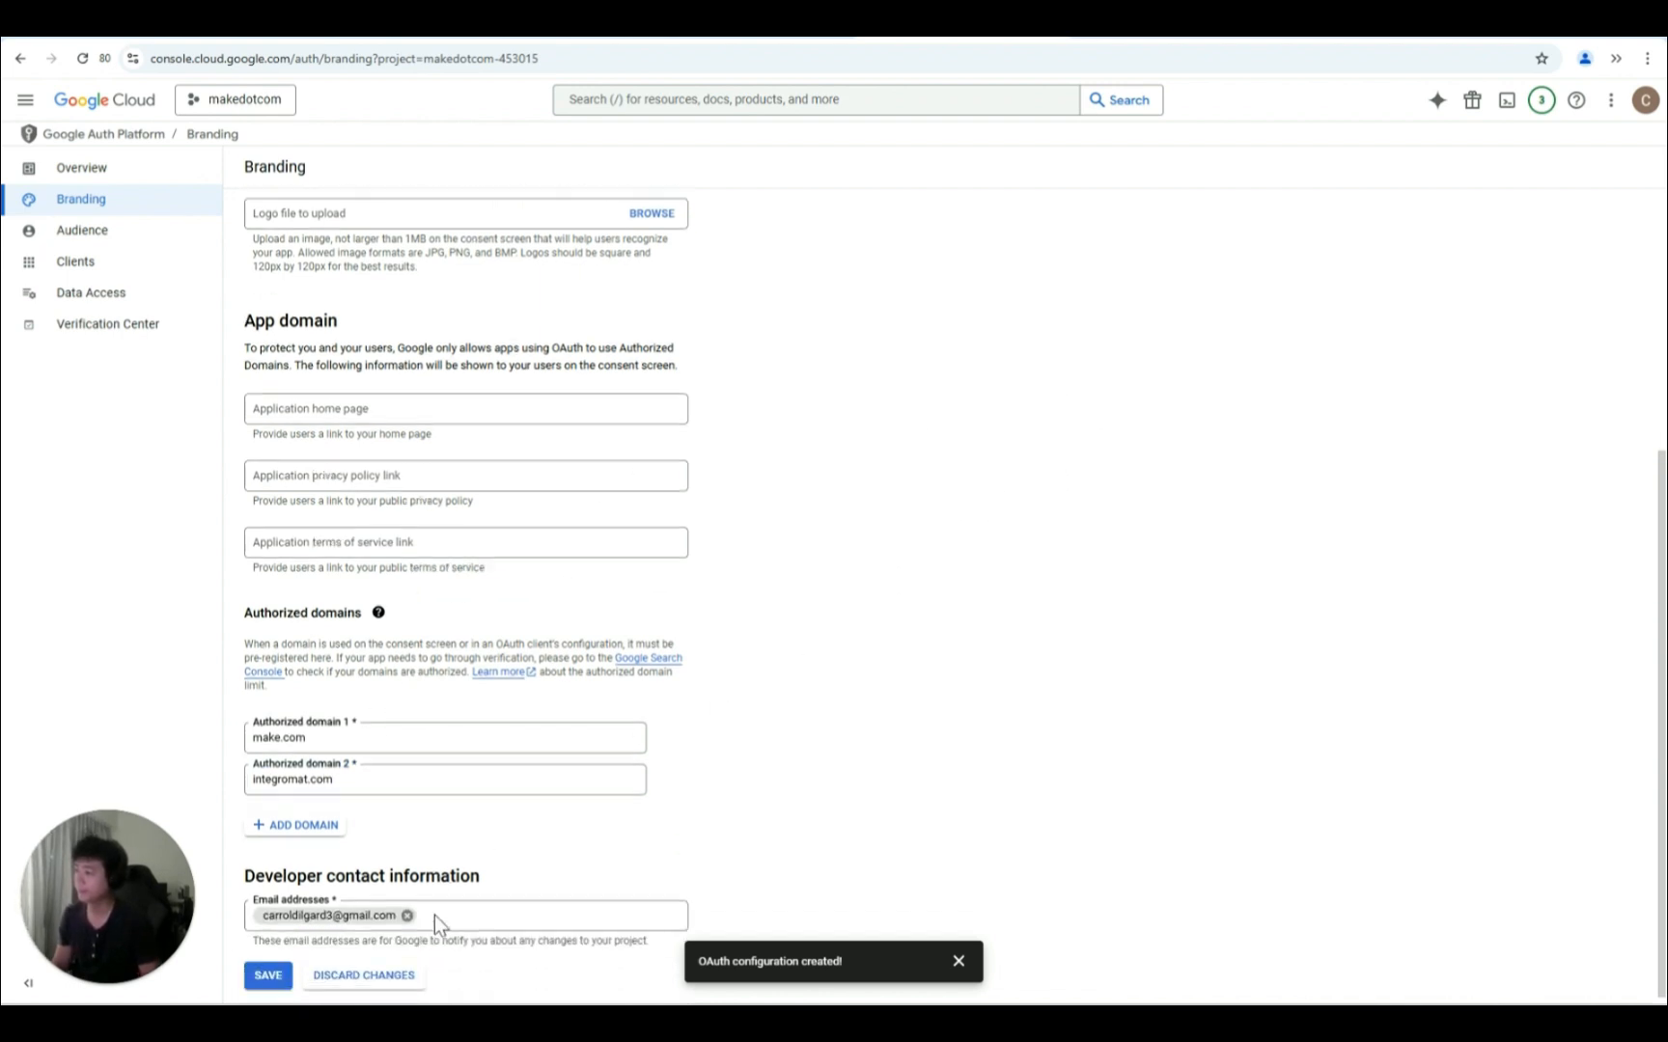
{"action": "left_click", "coordinate": [268, 970]}
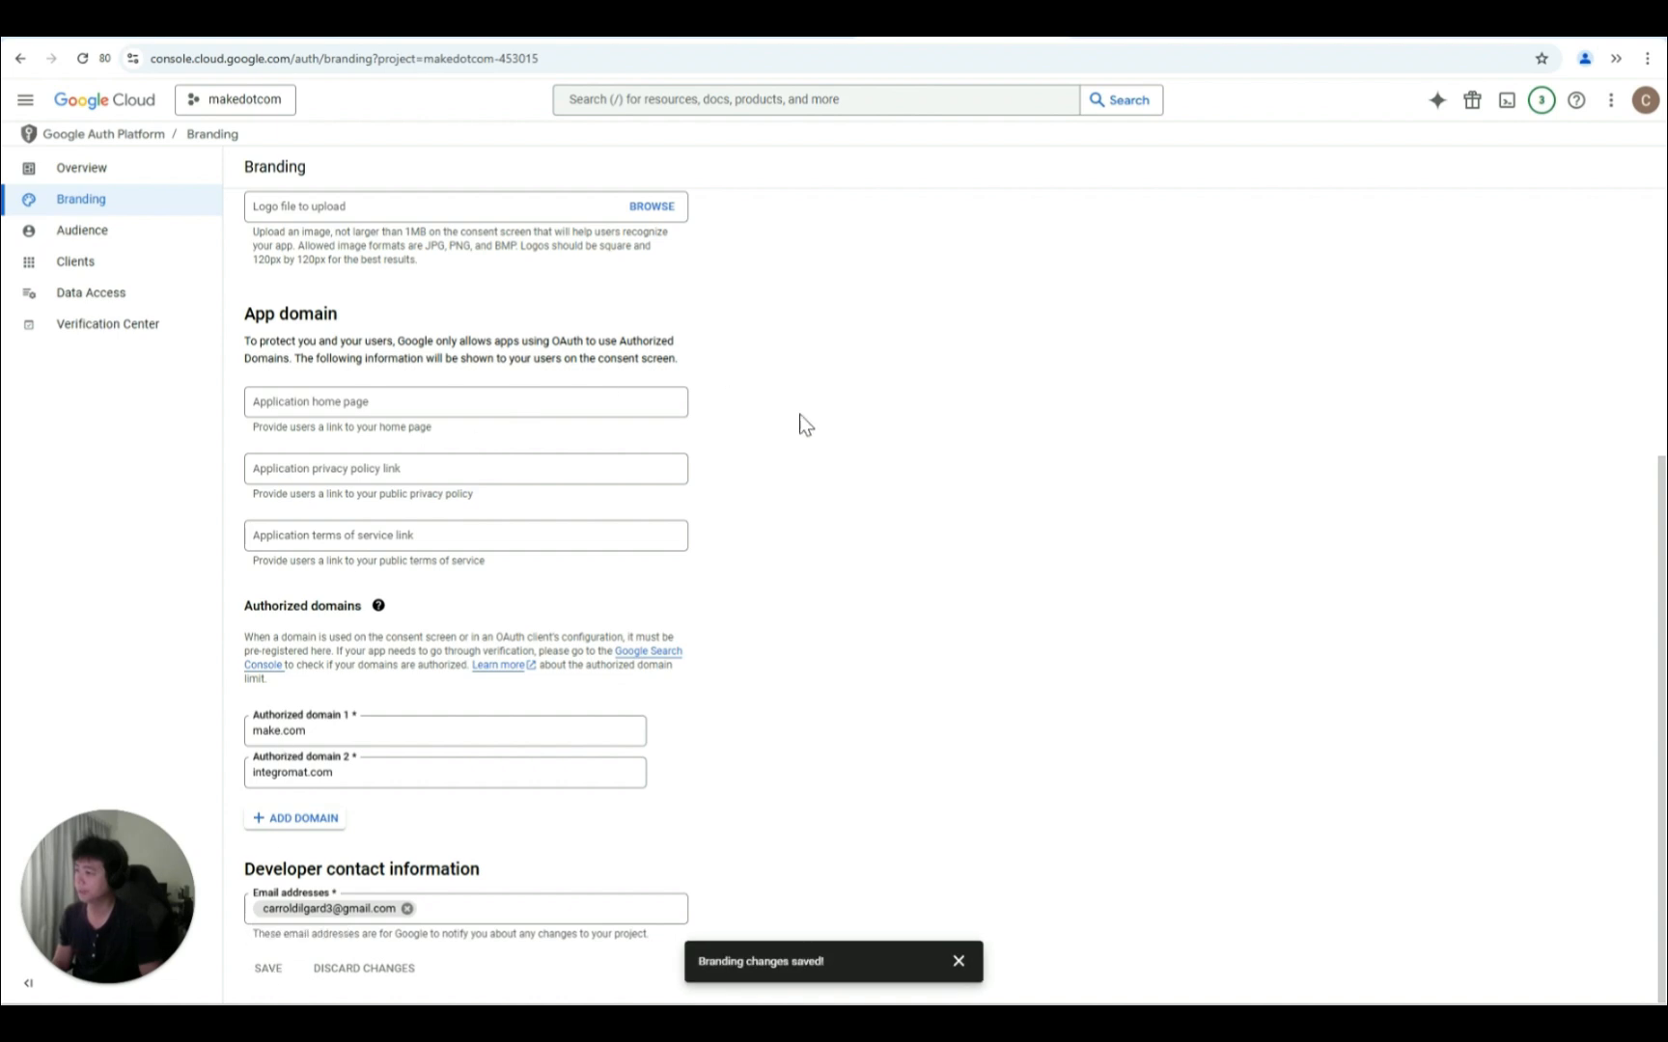
Step: Add the account's copied e-mail address as a test user for the app's audience
{"action": "left_click", "coordinate": [107, 231]}
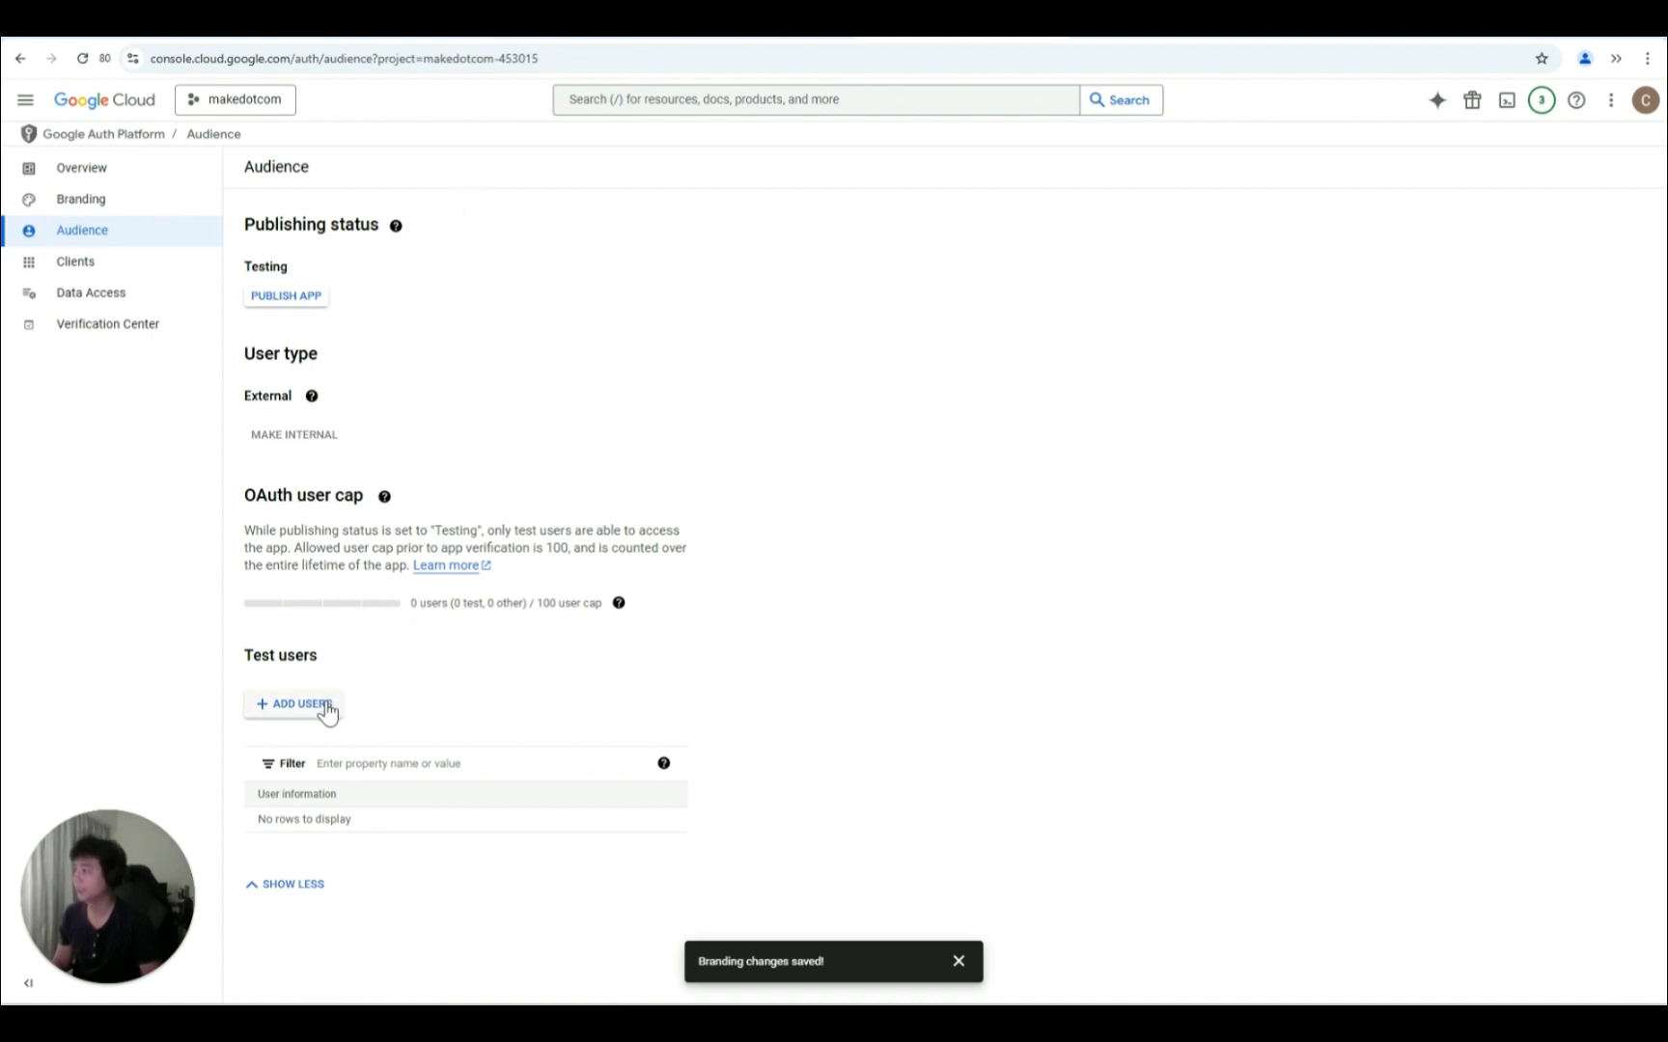
{"action": "left_click", "coordinate": [290, 709]}
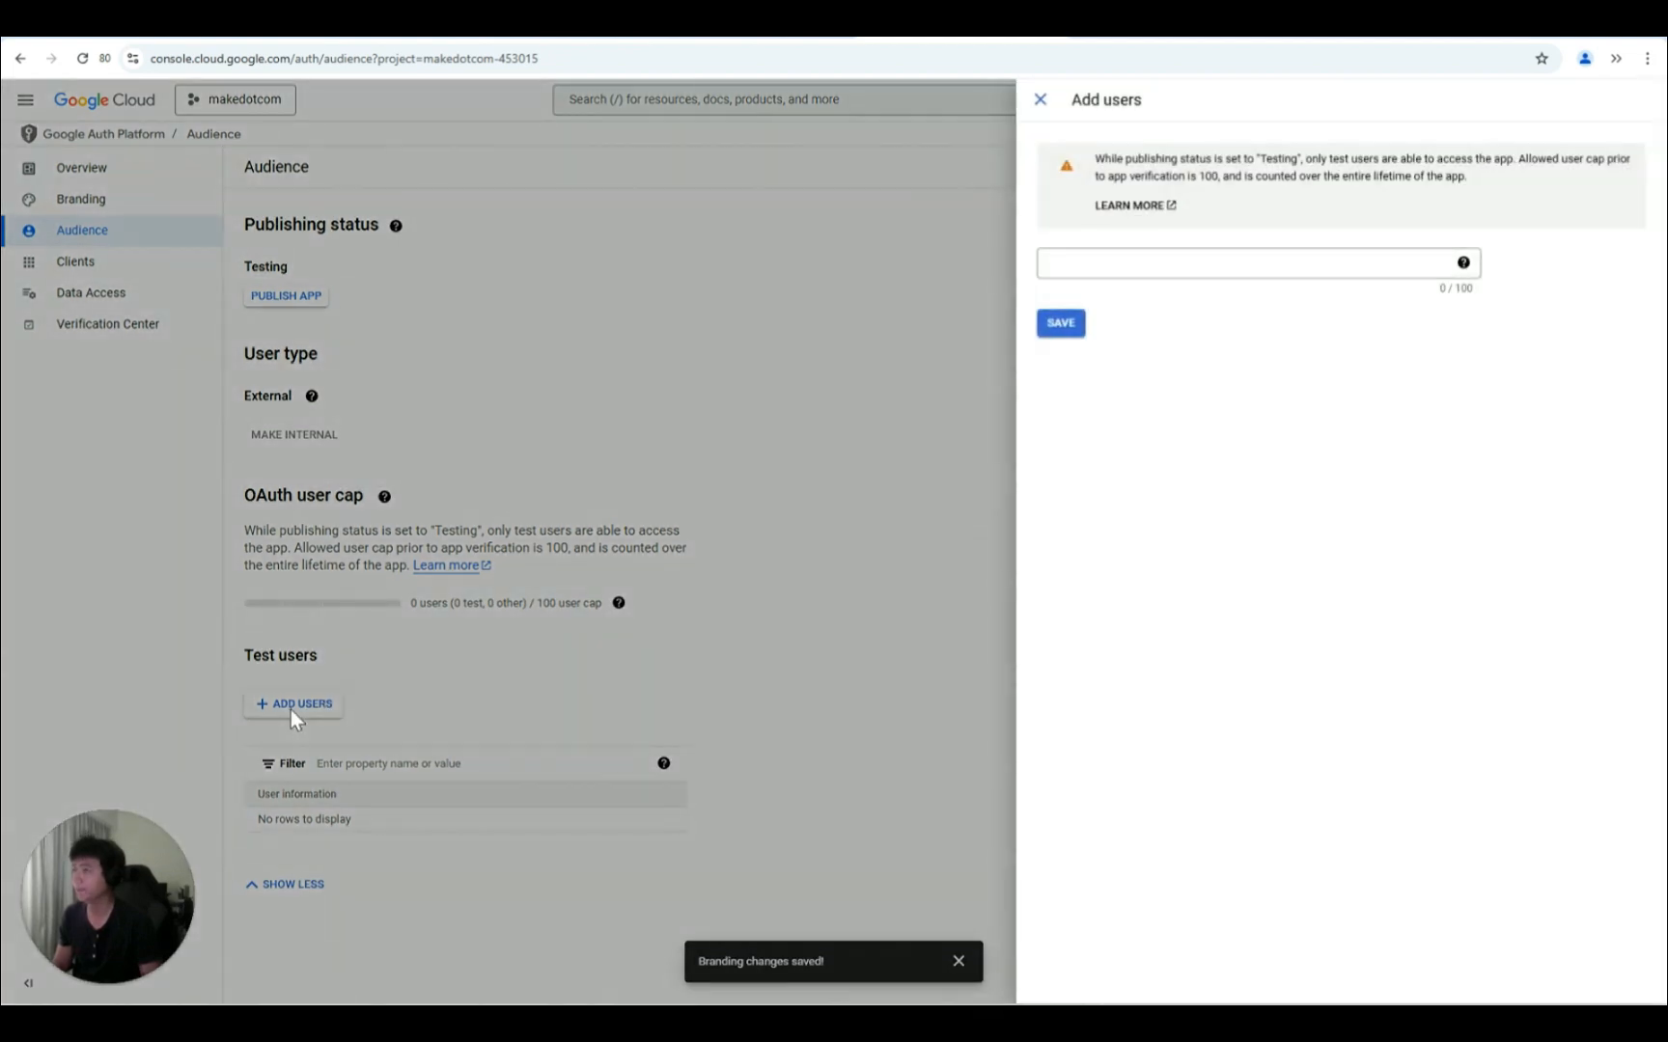
{"action": "left_click", "coordinate": [1124, 274]}
{"action": "key", "text": "ctrl+v"}
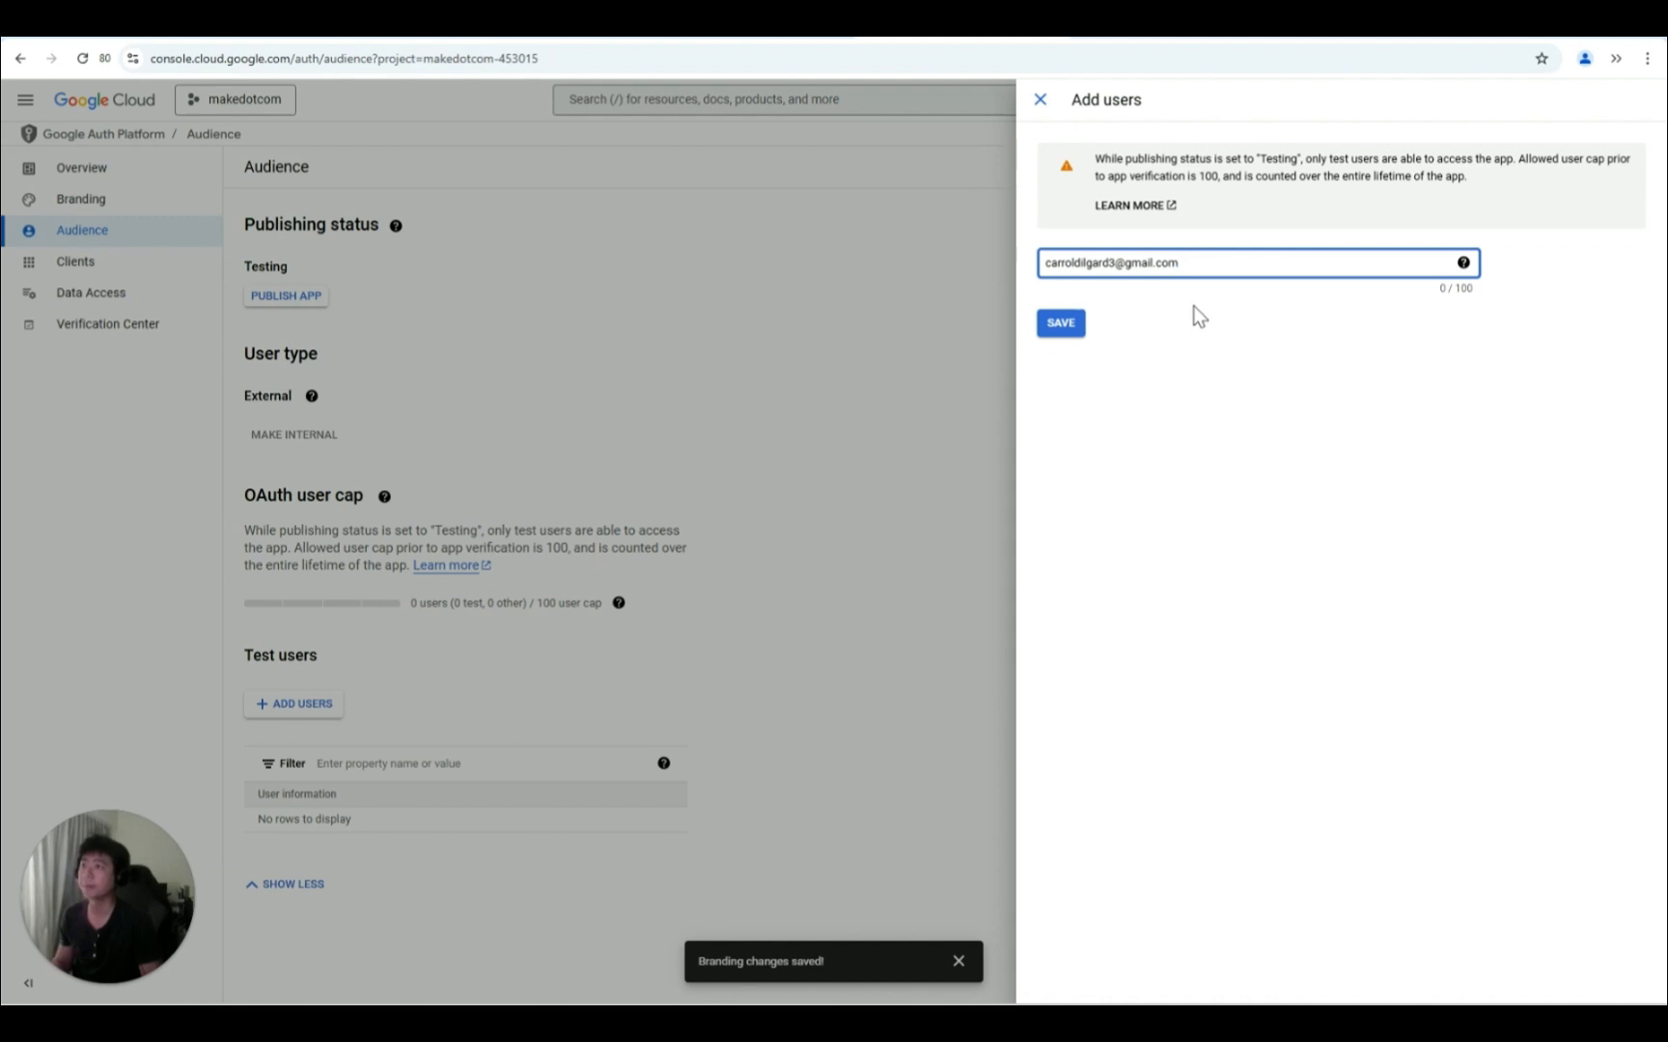
{"action": "key", "text": "Return"}
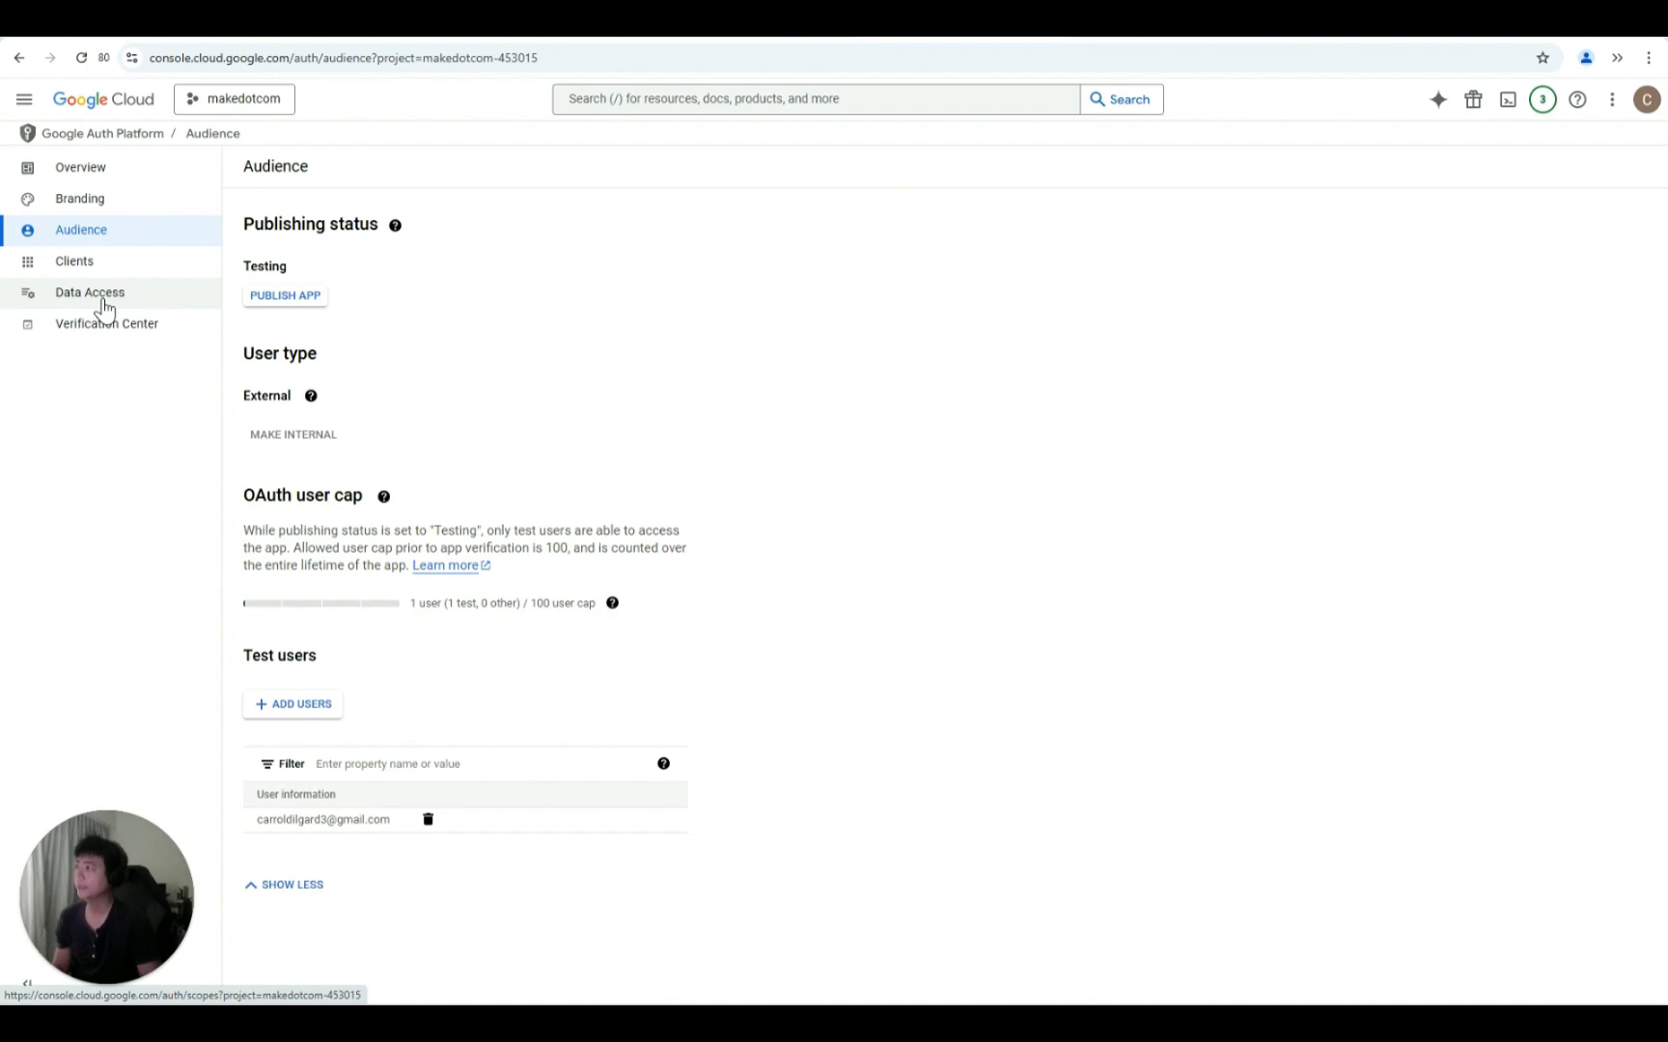
Step: Start adding data access scopes and filter the scope table by "gmail"
{"action": "left_click", "coordinate": [105, 309]}
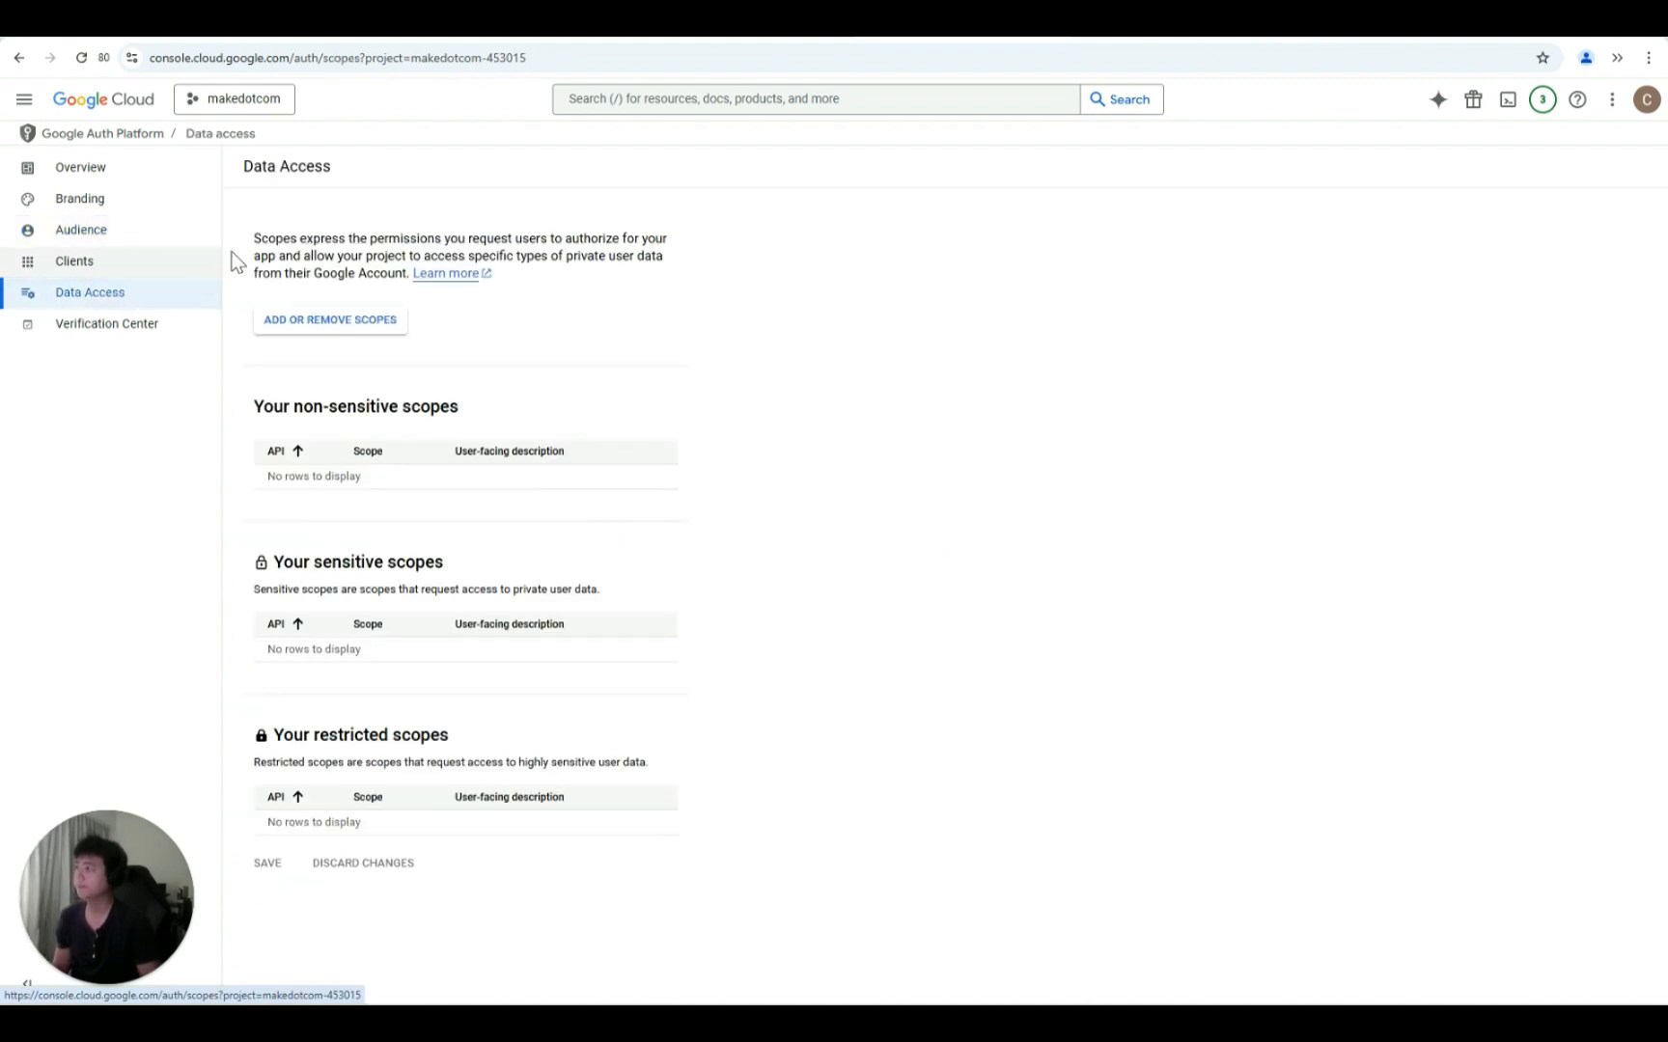
{"action": "left_click", "coordinate": [338, 328]}
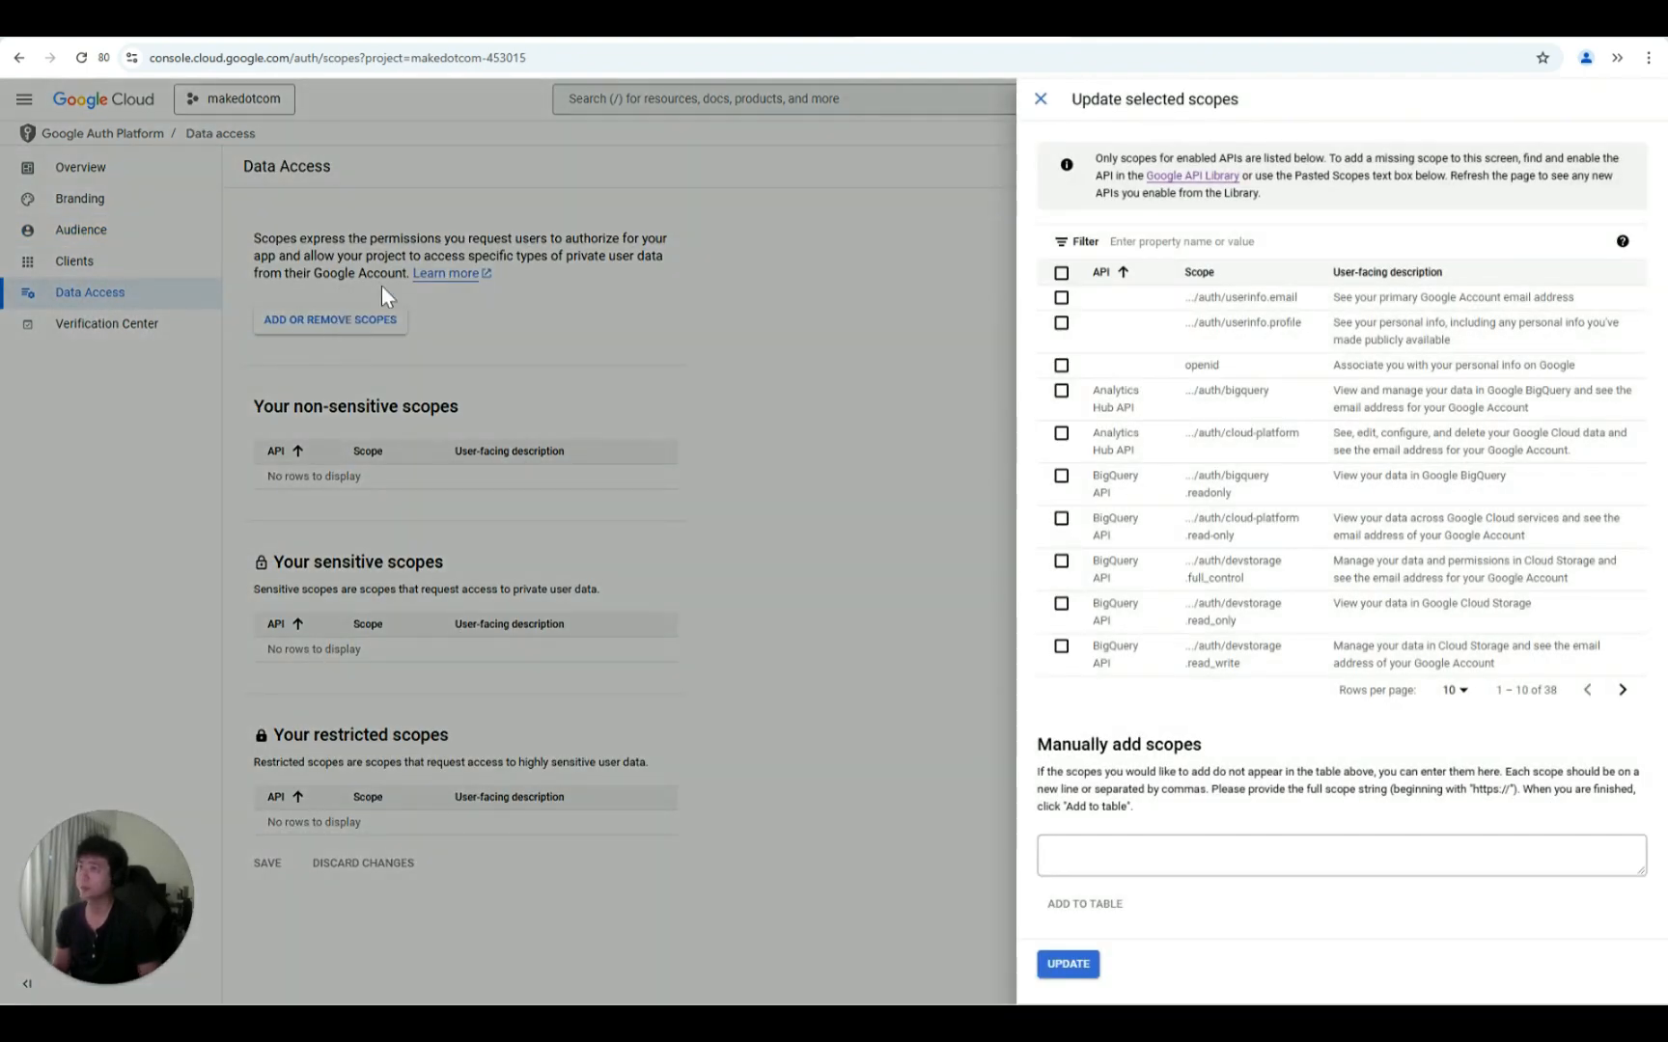
{"action": "left_click", "coordinate": [1197, 241]}
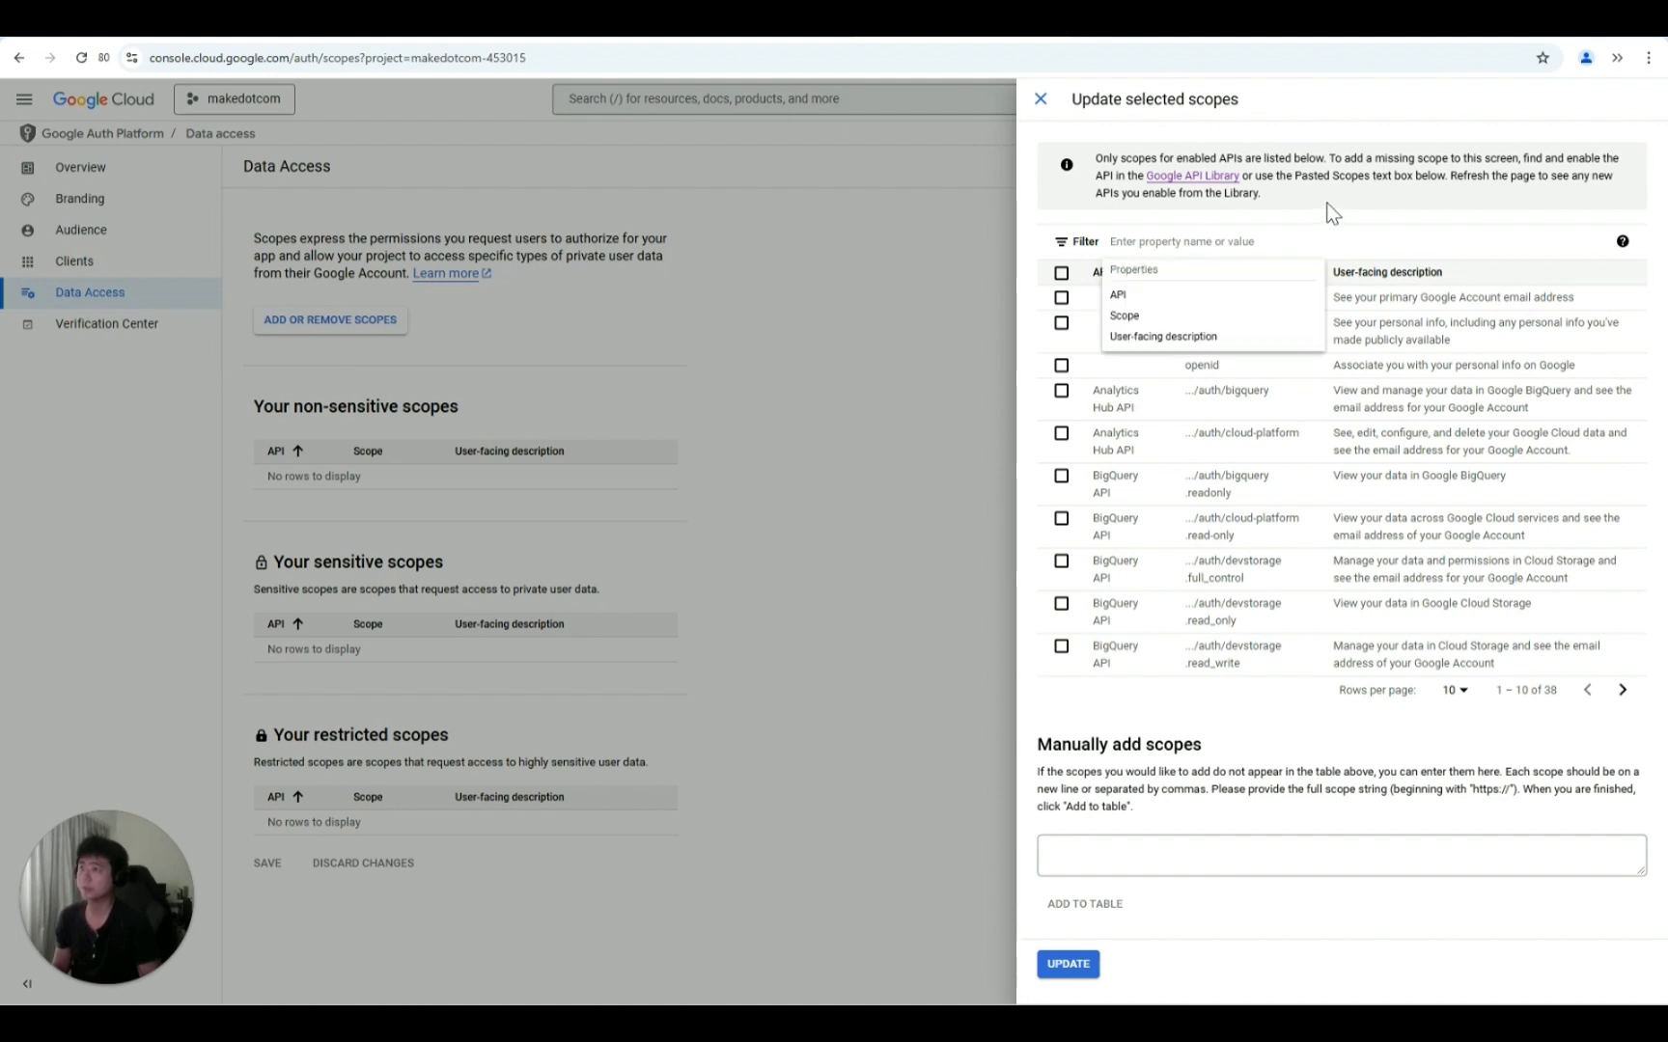
{"action": "type", "text": "gmail"}
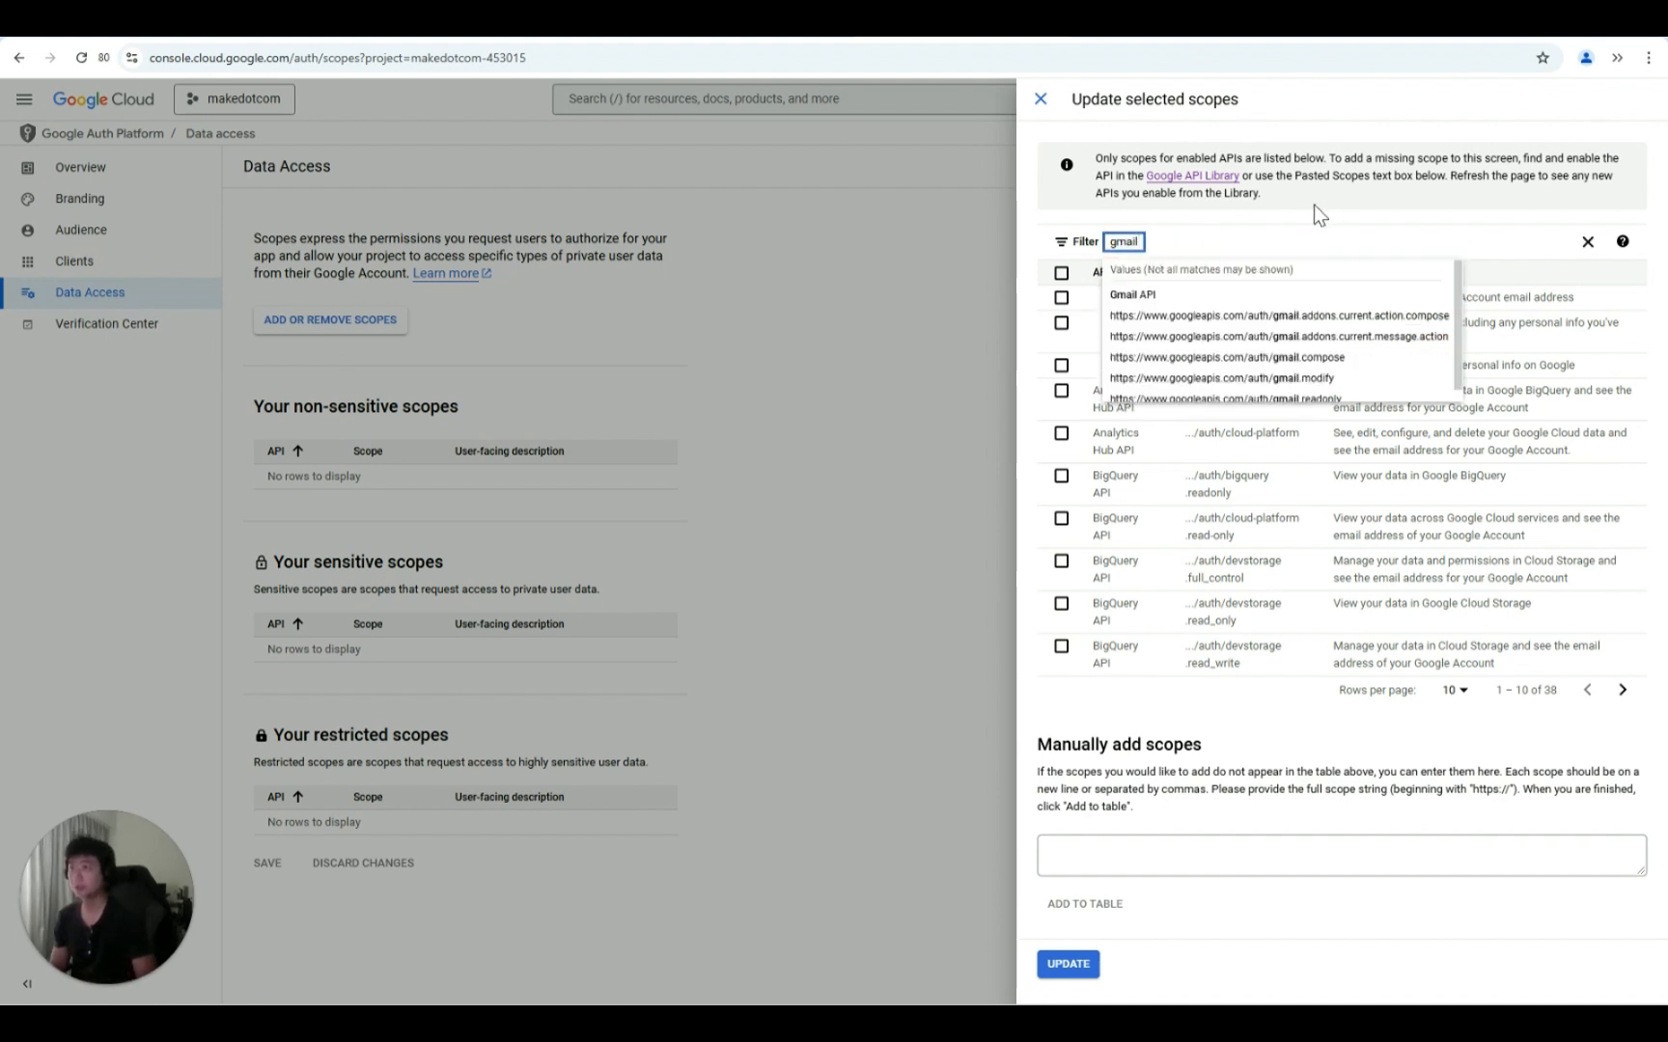
{"action": "key", "text": "Return"}
{"action": "left_click", "coordinate": [1313, 205]}
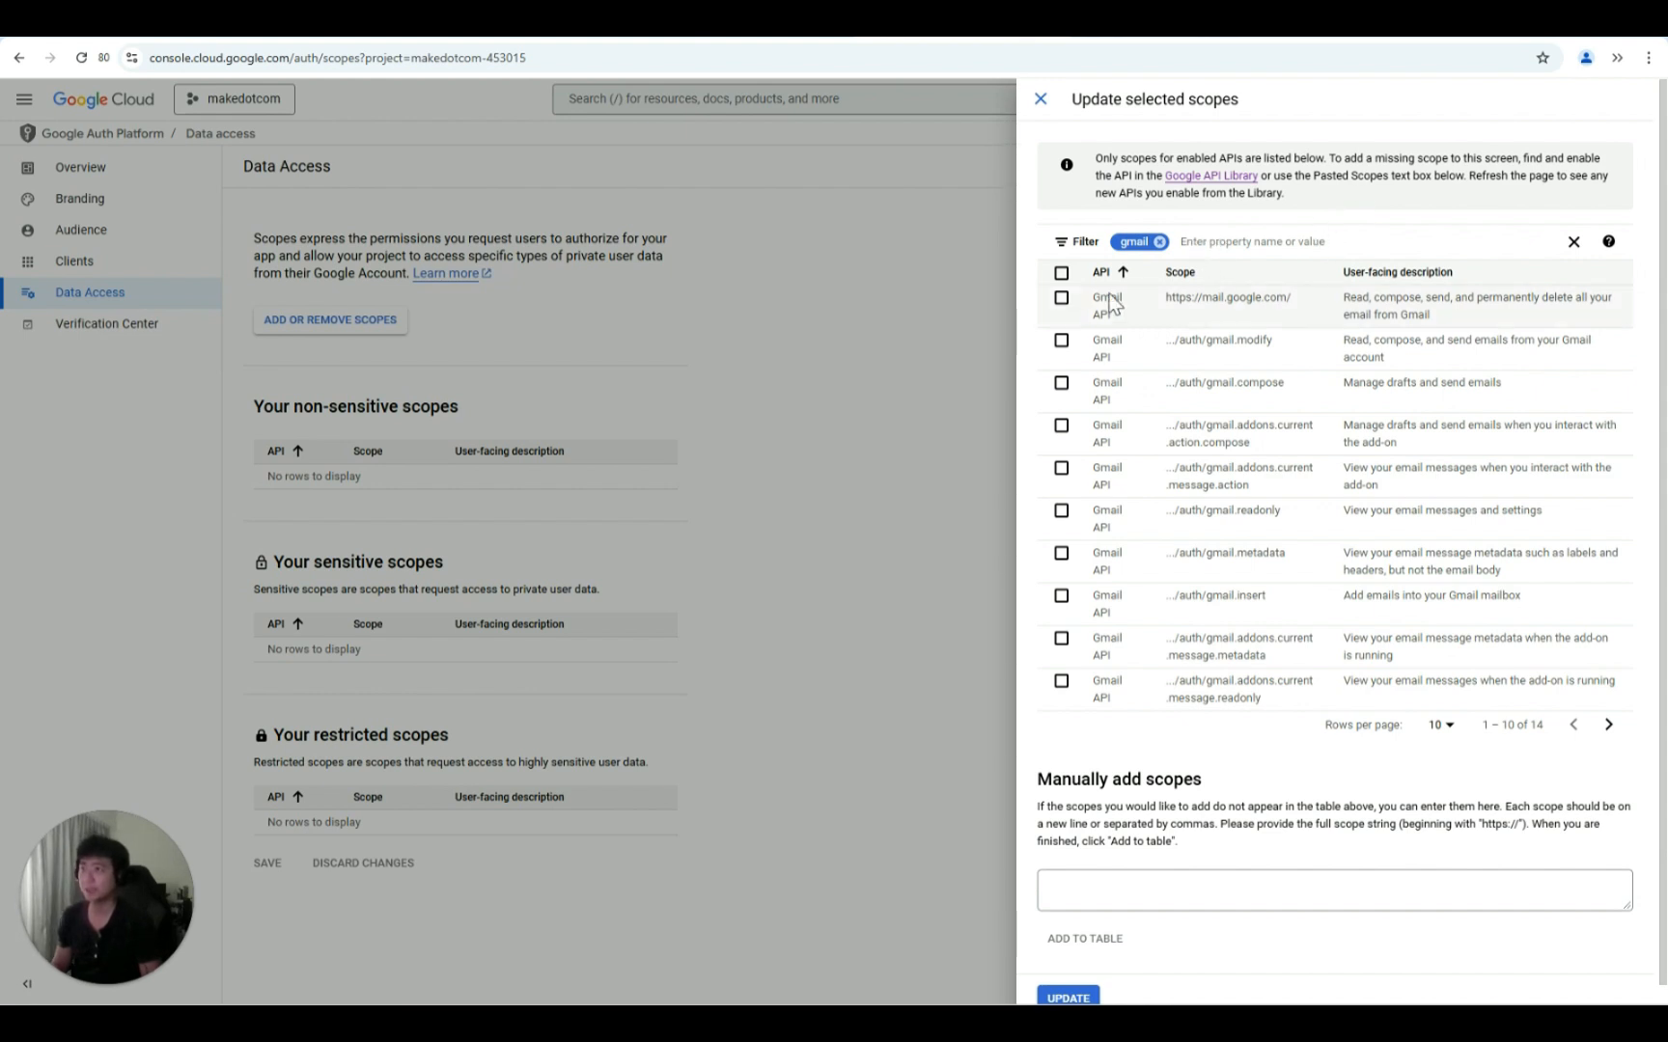
{"action": "left_click", "coordinate": [1061, 300]}
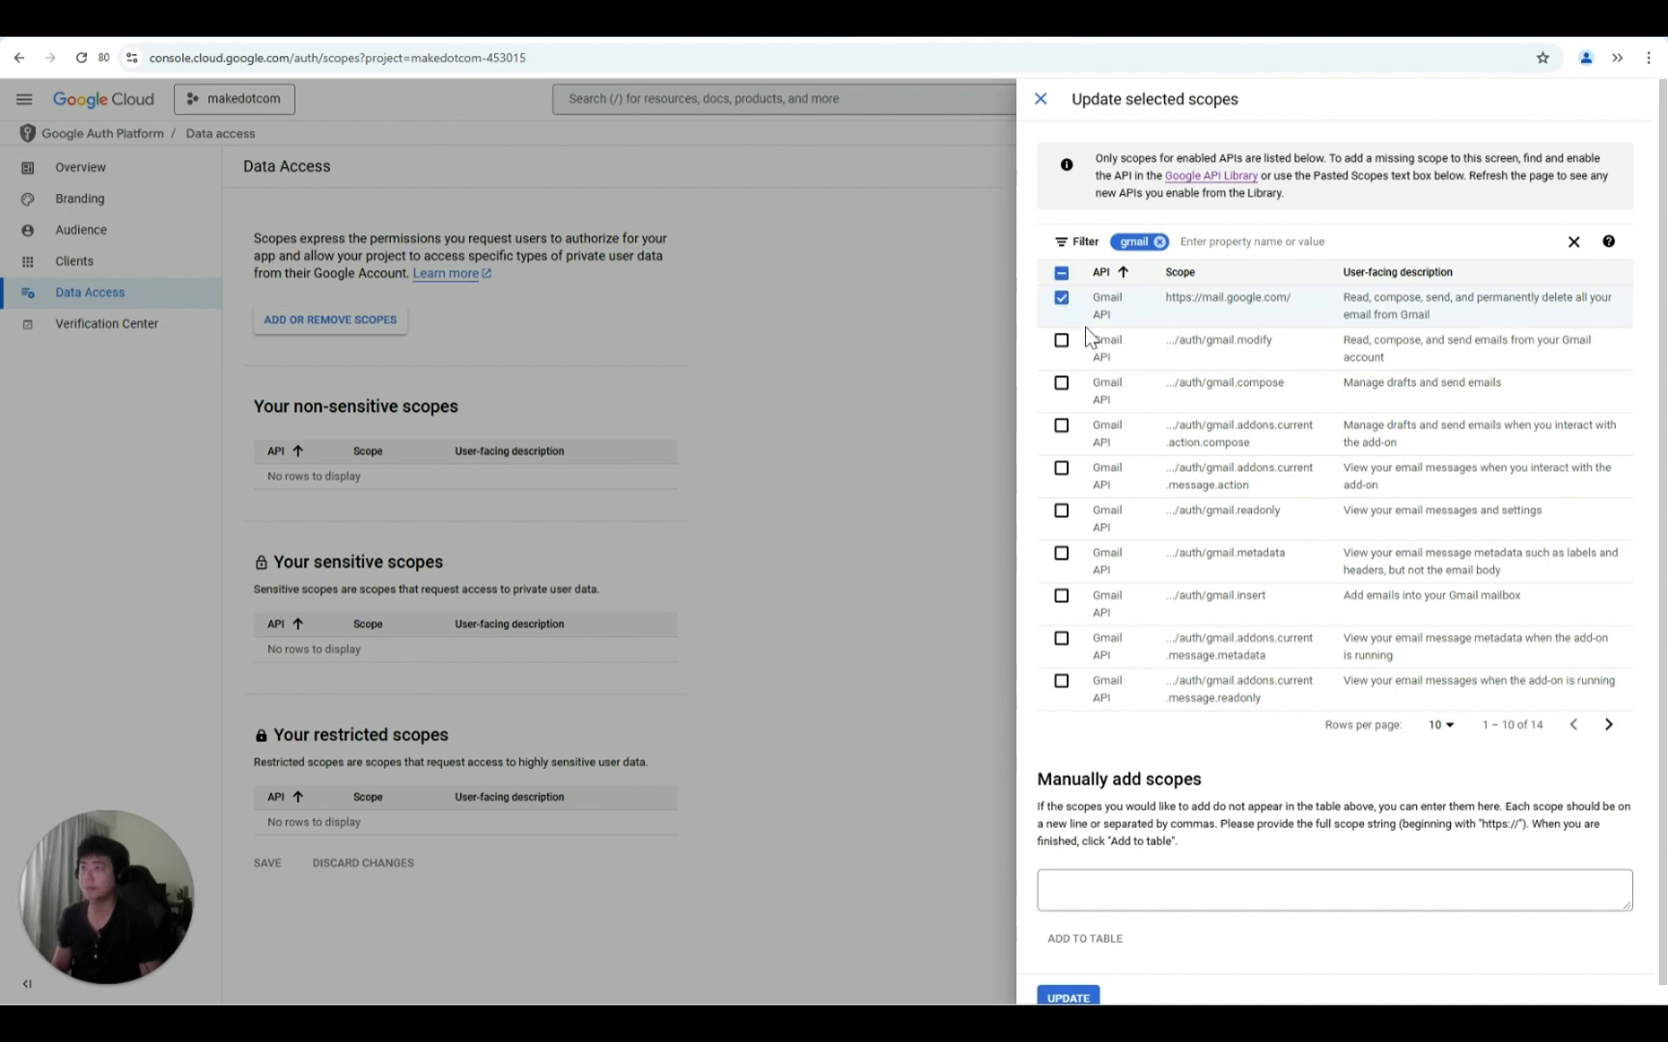
{"action": "left_click", "coordinate": [1062, 340]}
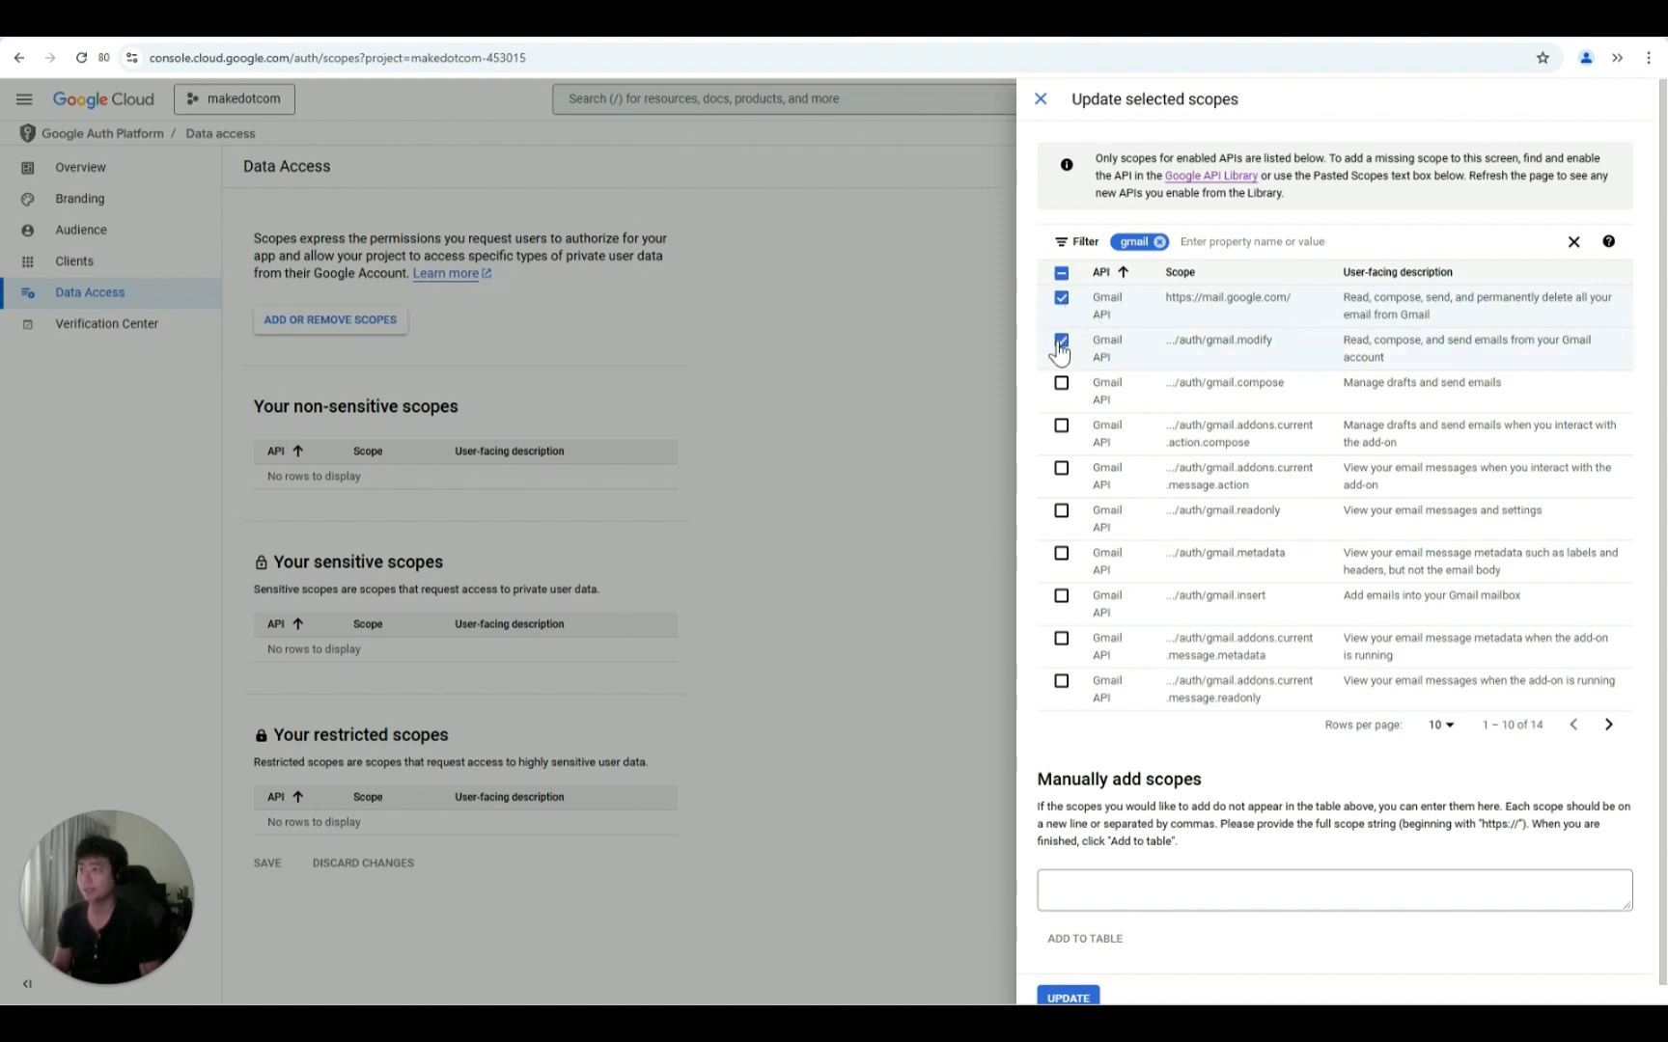
{"action": "left_click", "coordinate": [1061, 384]}
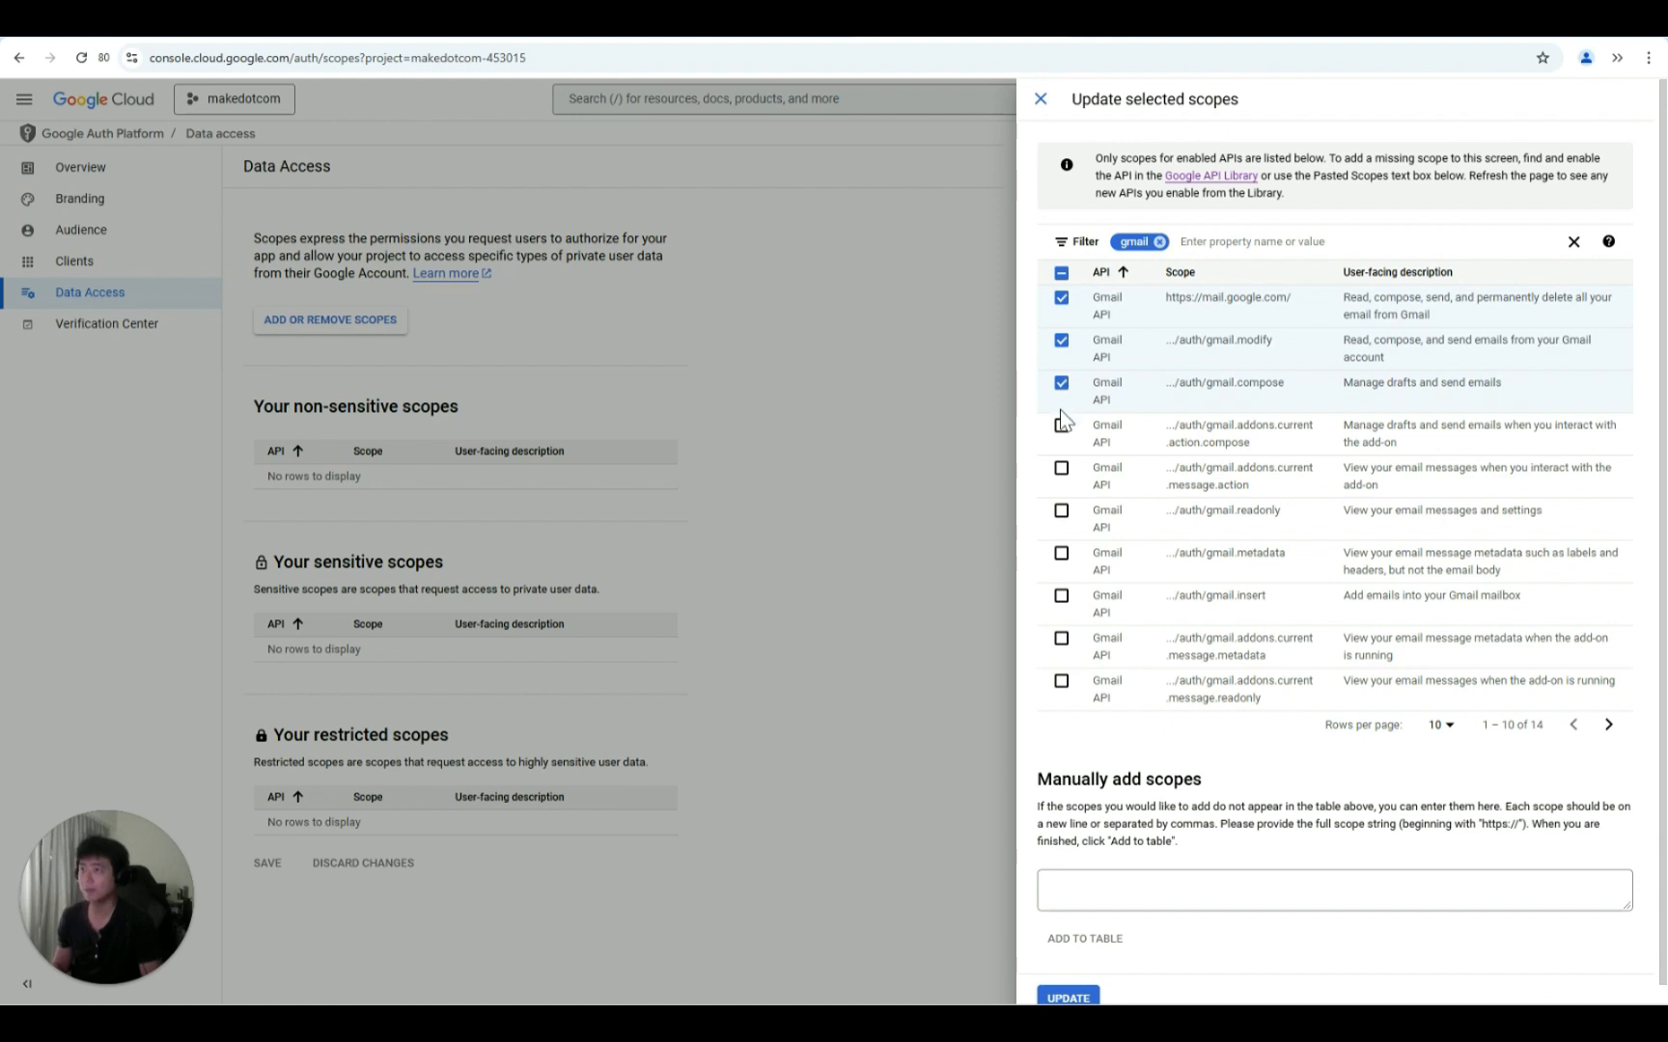
{"action": "left_click", "coordinate": [1062, 512]}
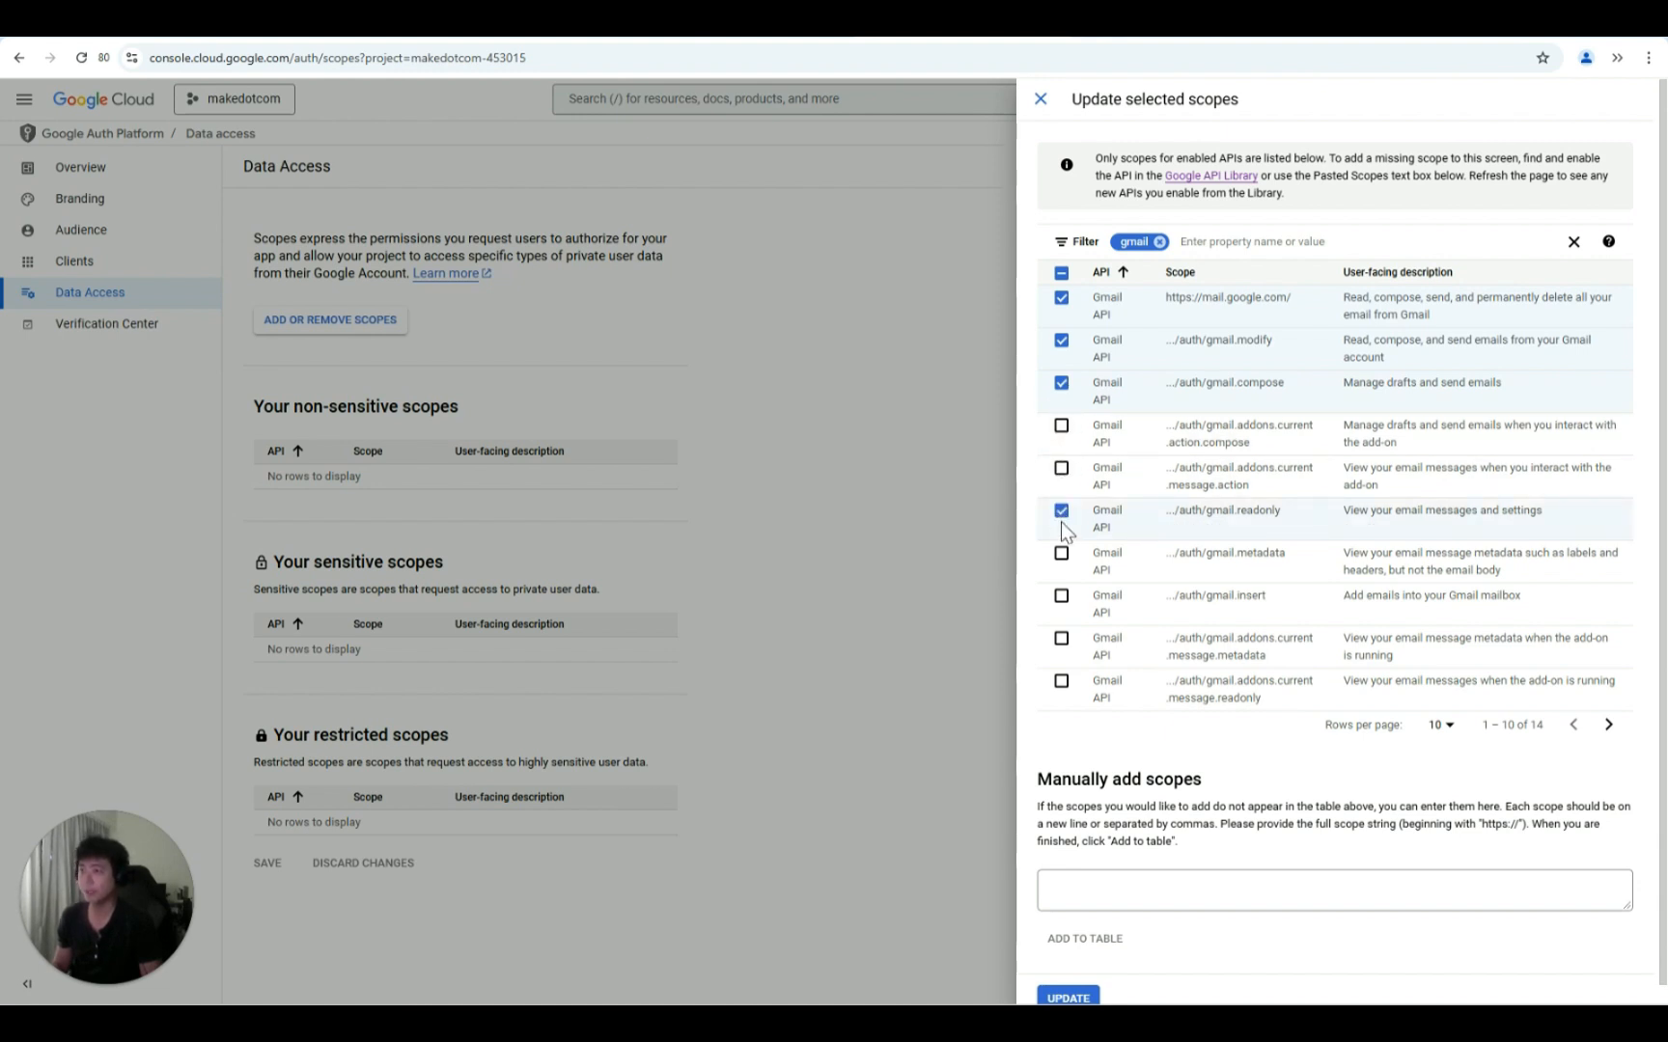
{"action": "left_click", "coordinate": [1062, 555]}
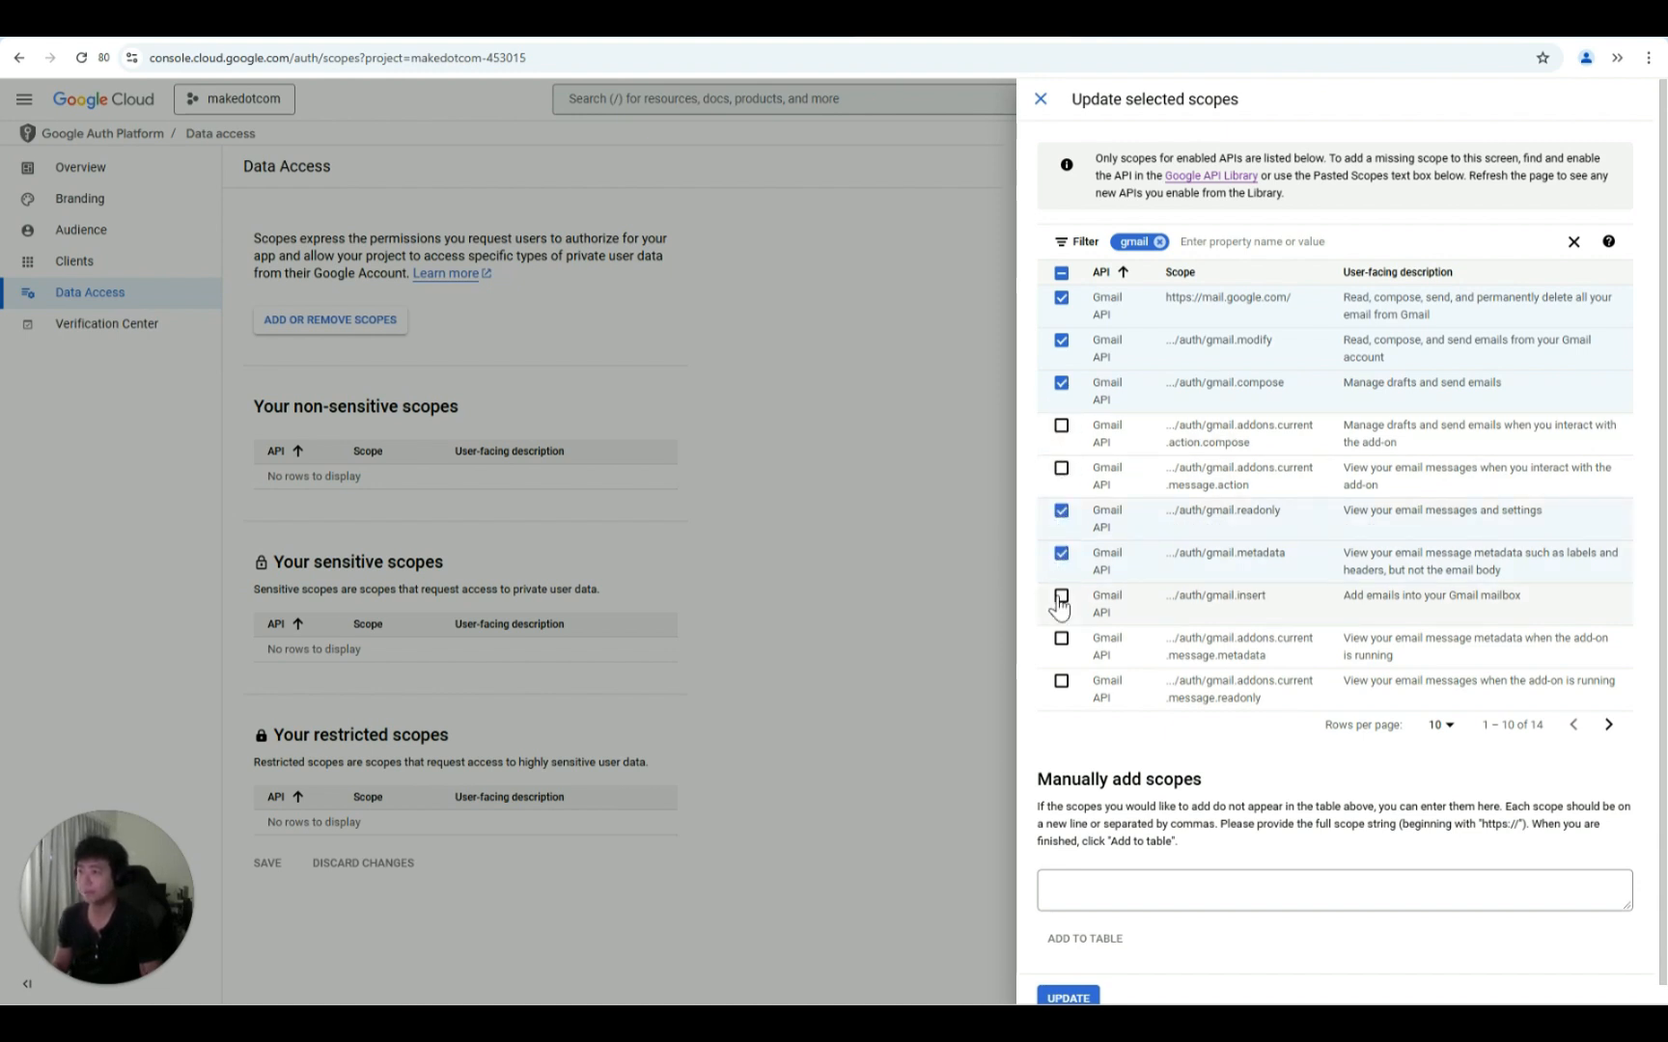
{"action": "left_click", "coordinate": [1061, 597]}
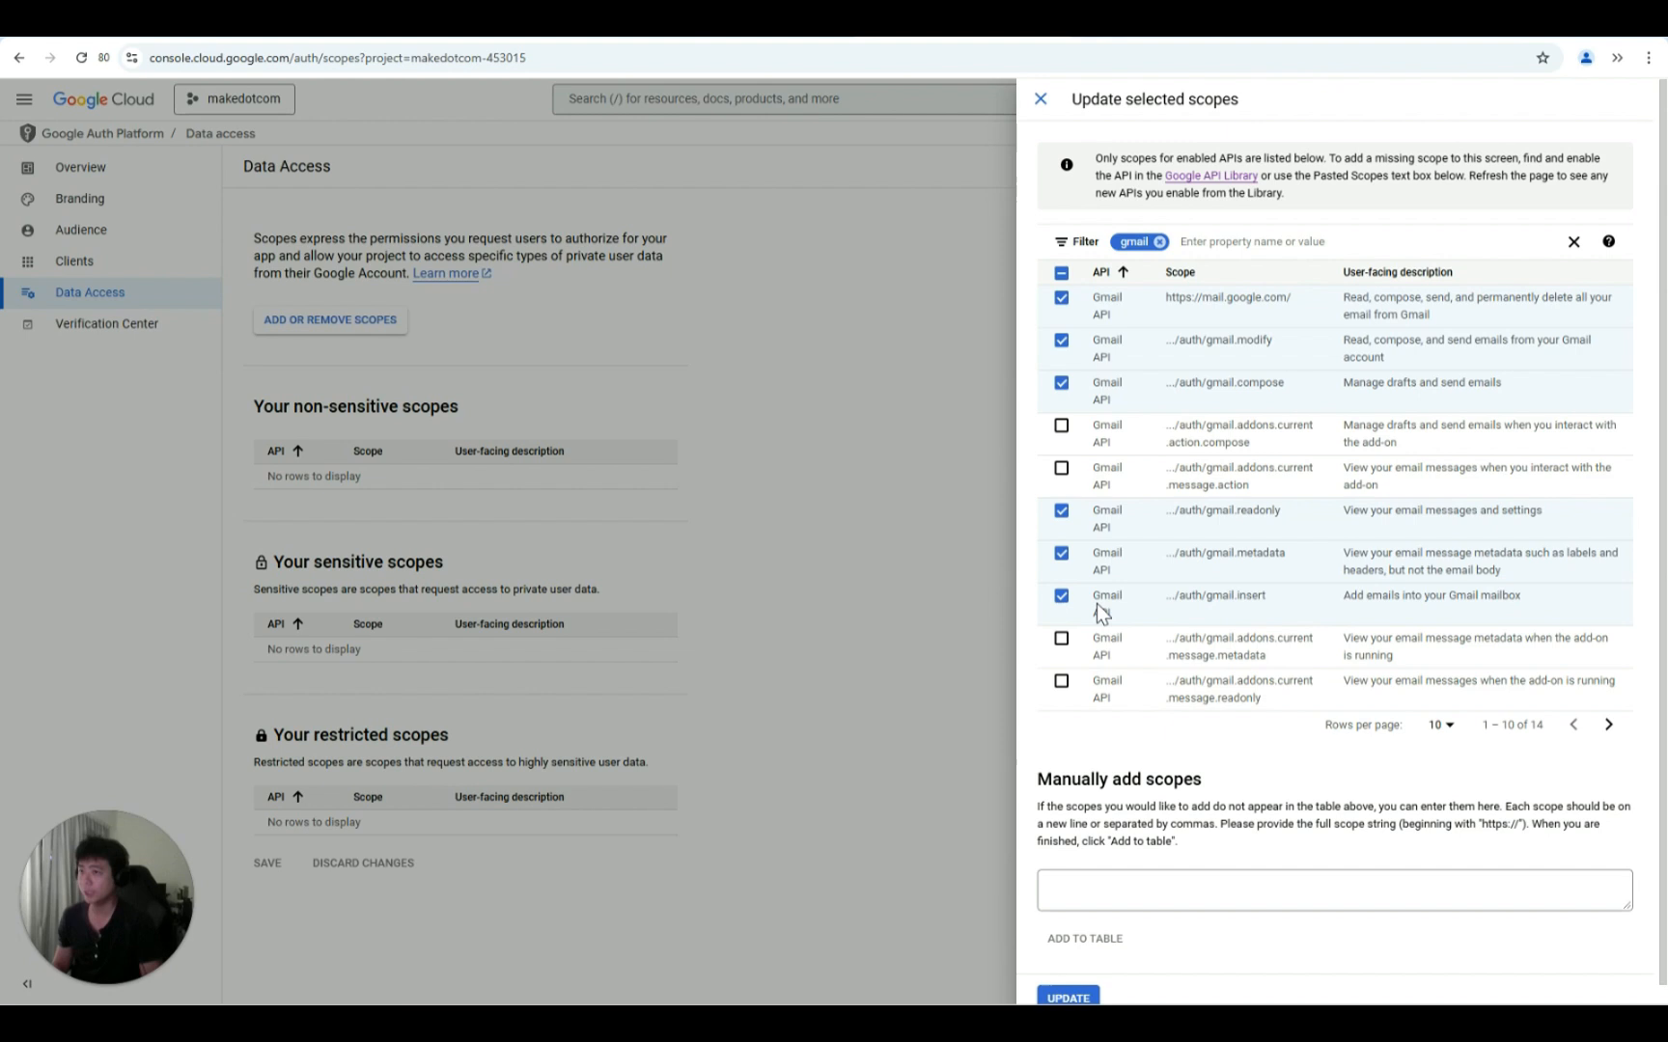
Step: Also select the gmail.send and gmail.labels scopes, update the data access list with all selected scopes and review it
{"action": "left_click", "coordinate": [1609, 725]}
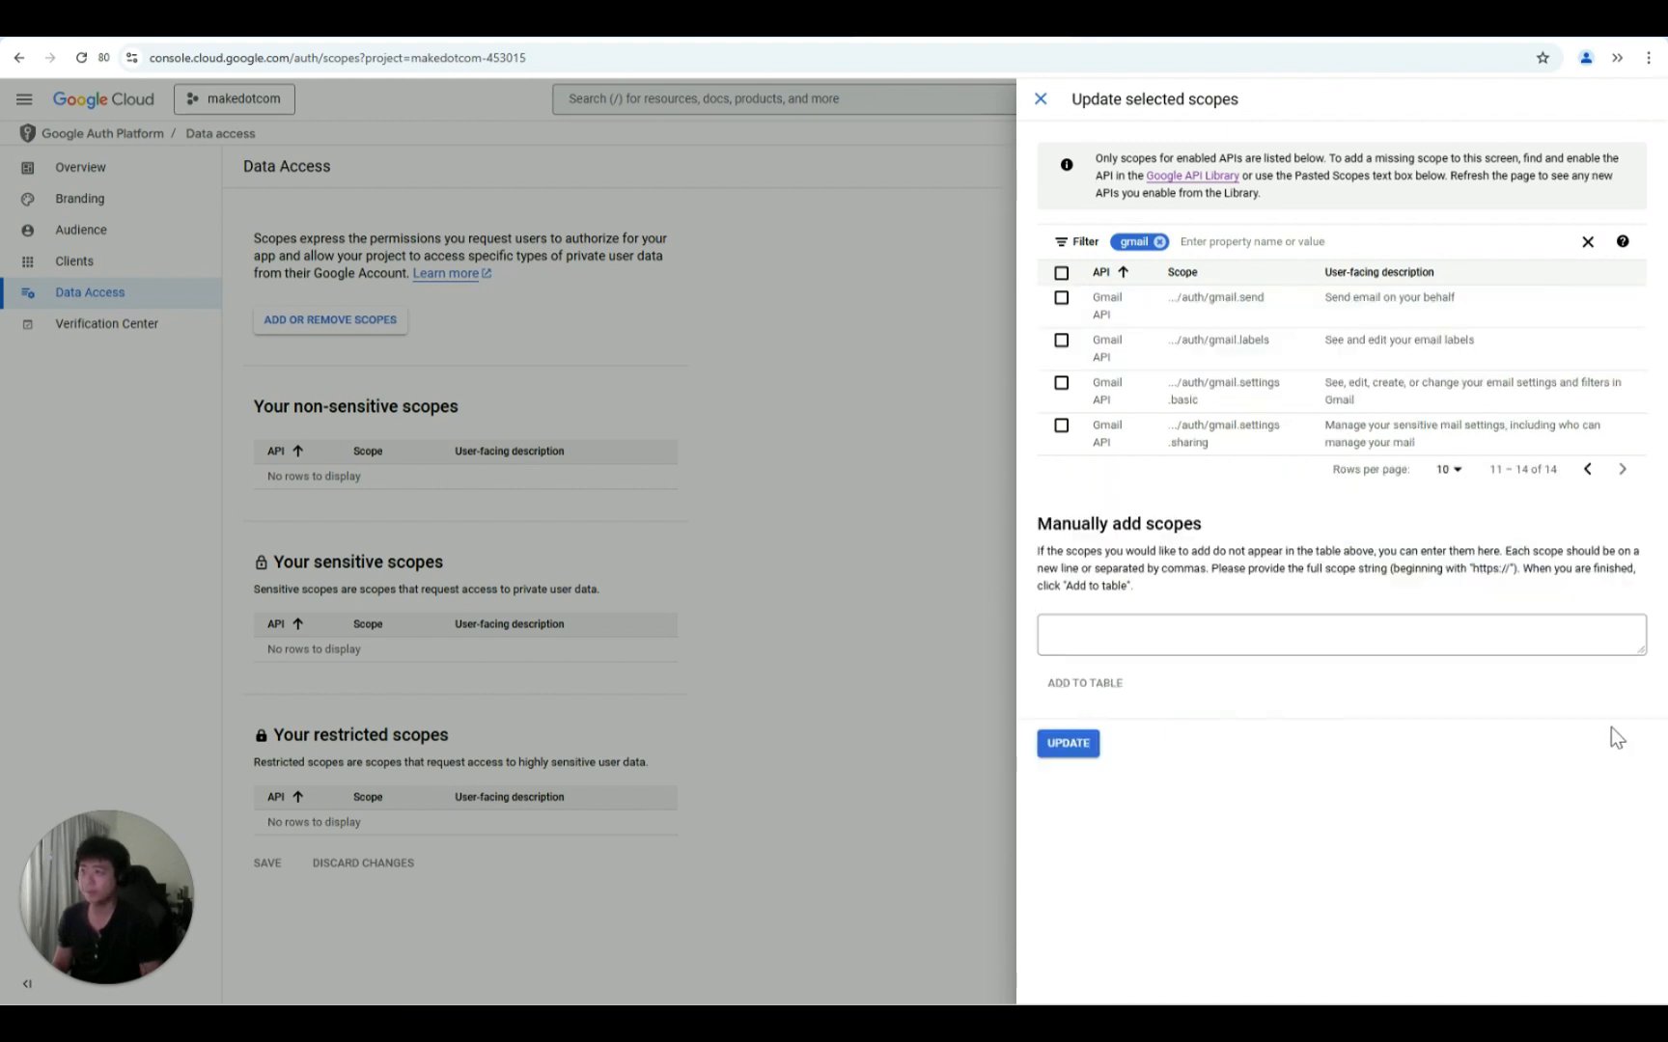
{"action": "left_click", "coordinate": [1061, 299]}
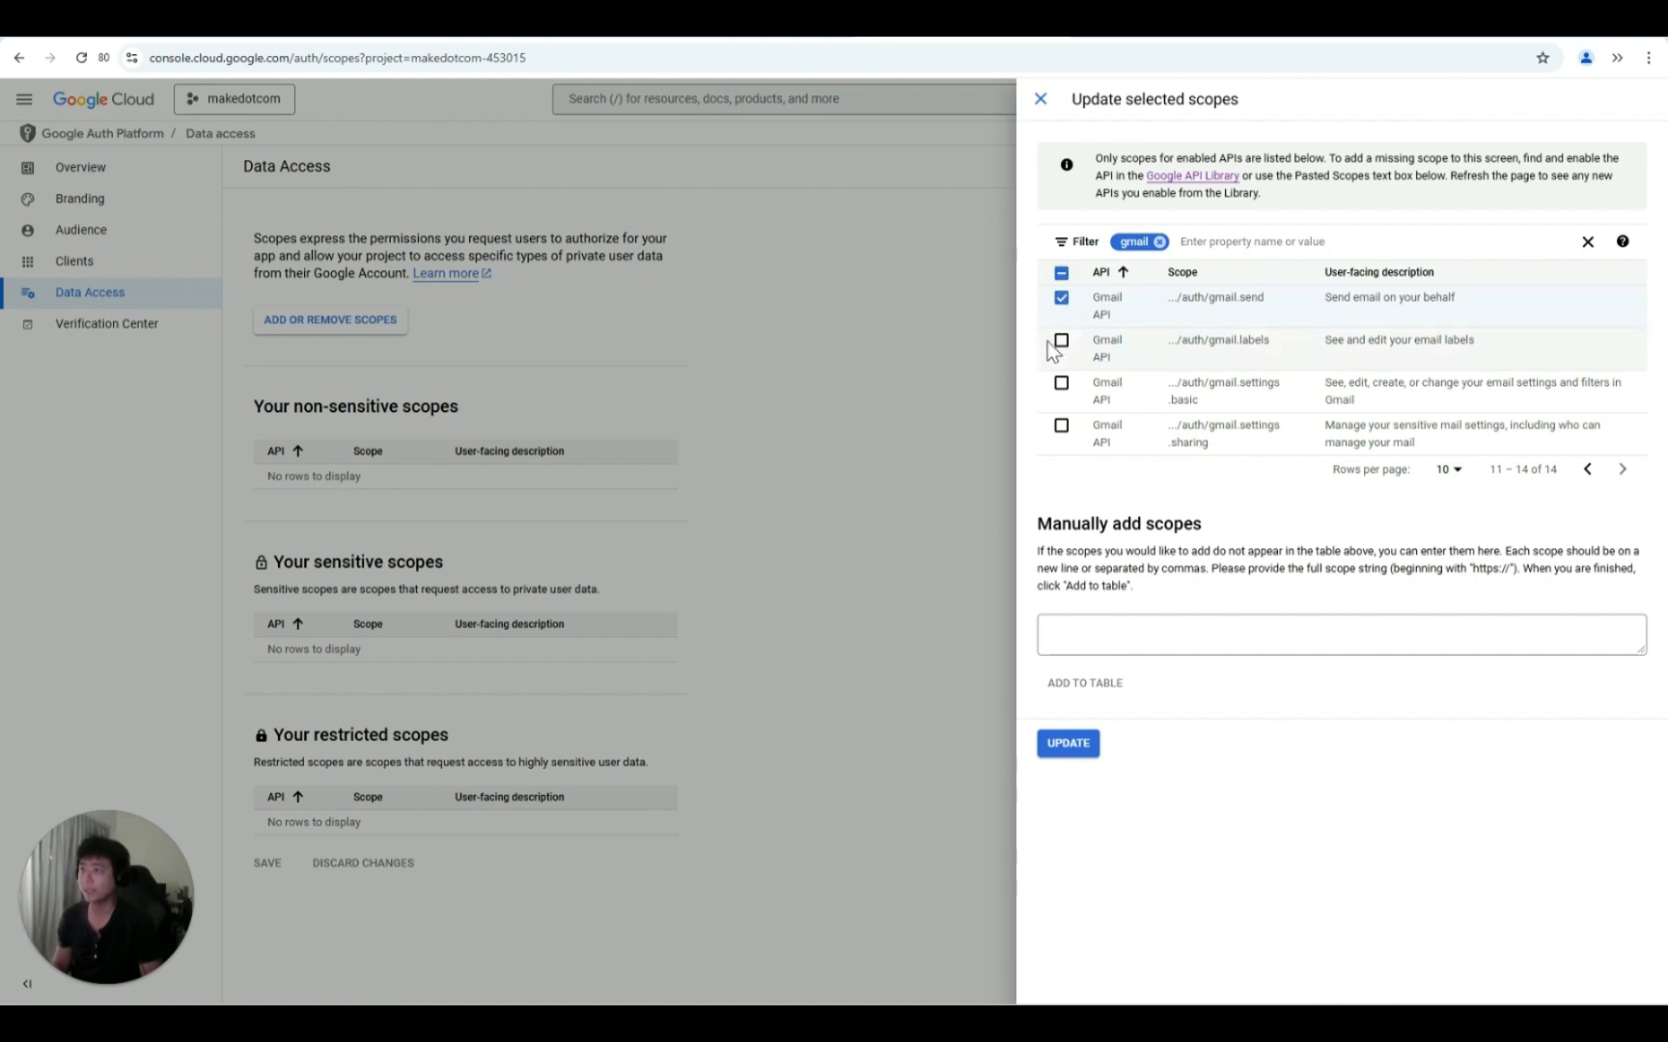
{"action": "left_click", "coordinate": [1061, 341]}
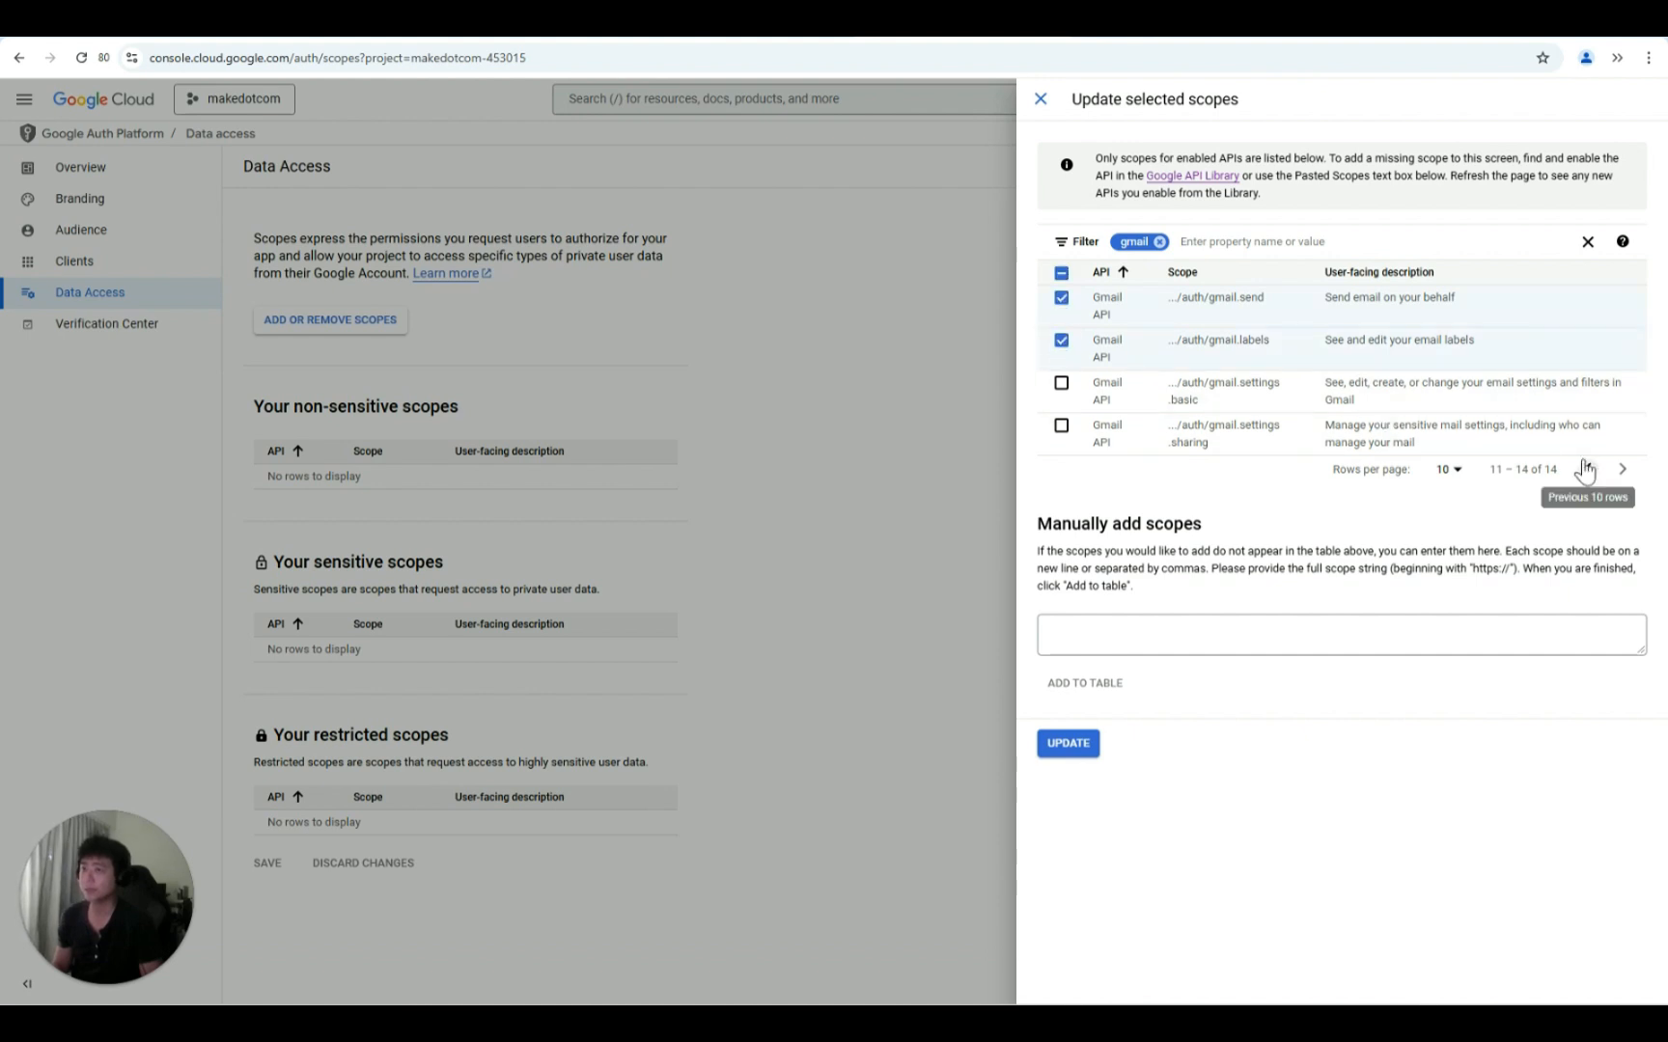
{"action": "left_click", "coordinate": [1588, 469]}
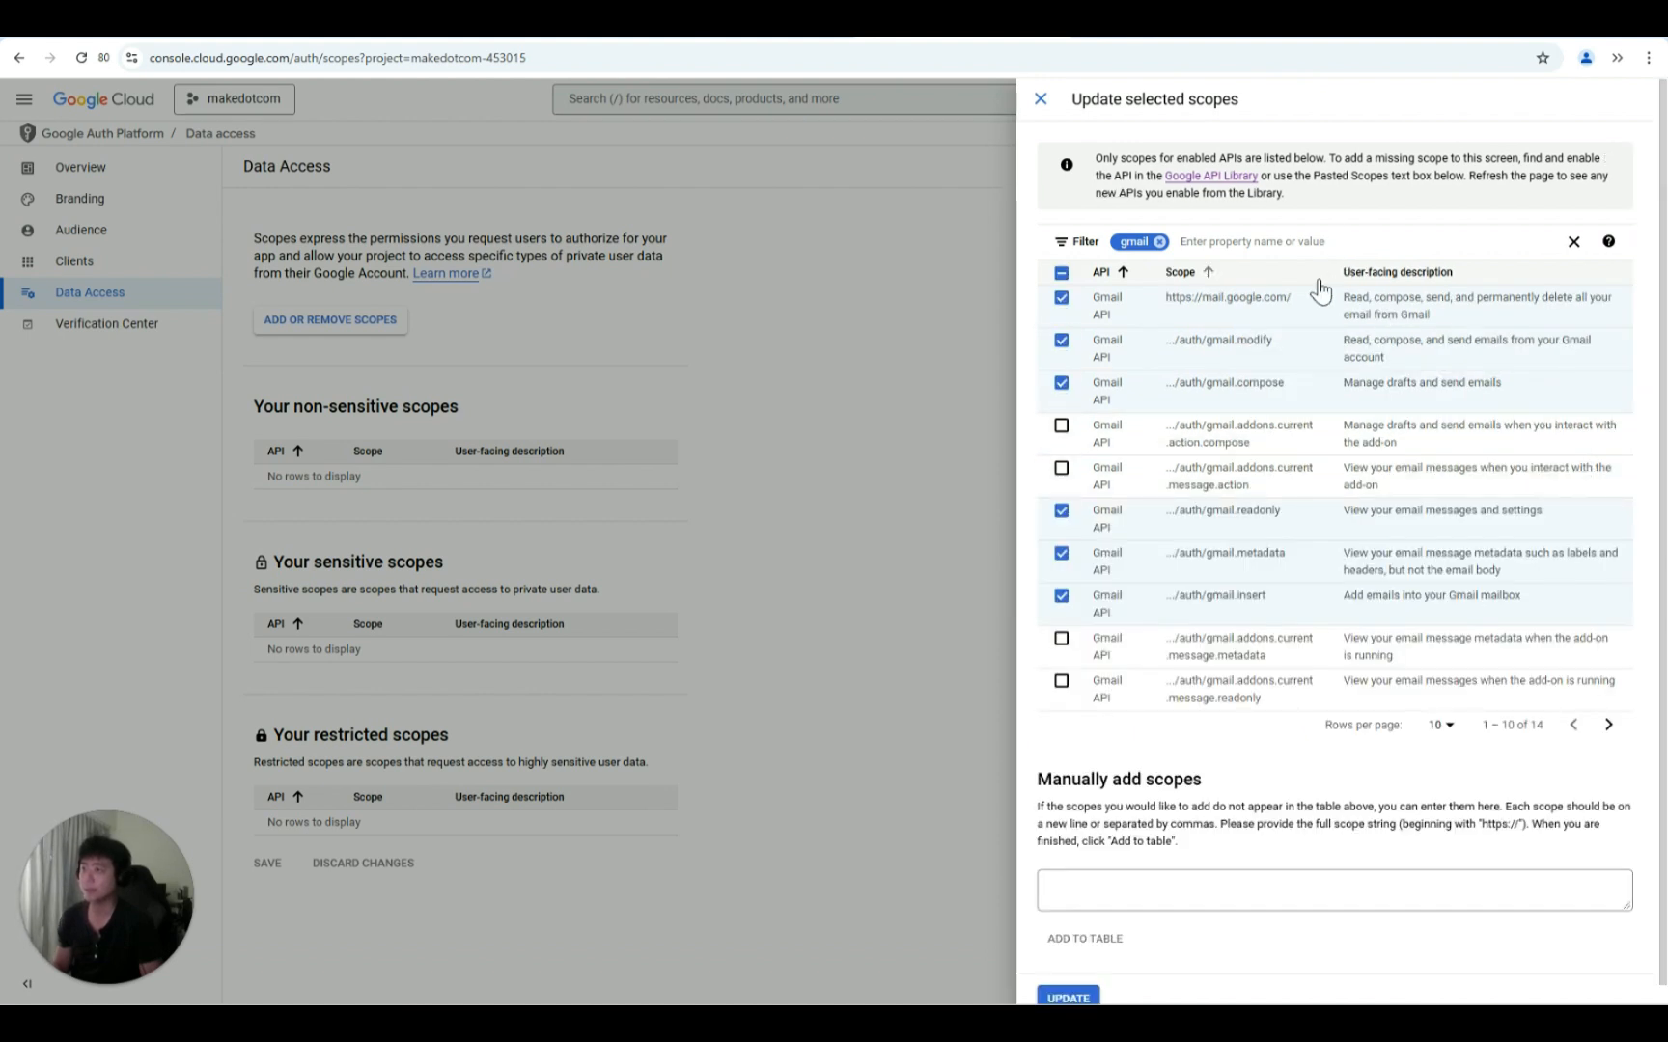
{"action": "left_click", "coordinate": [1608, 726]}
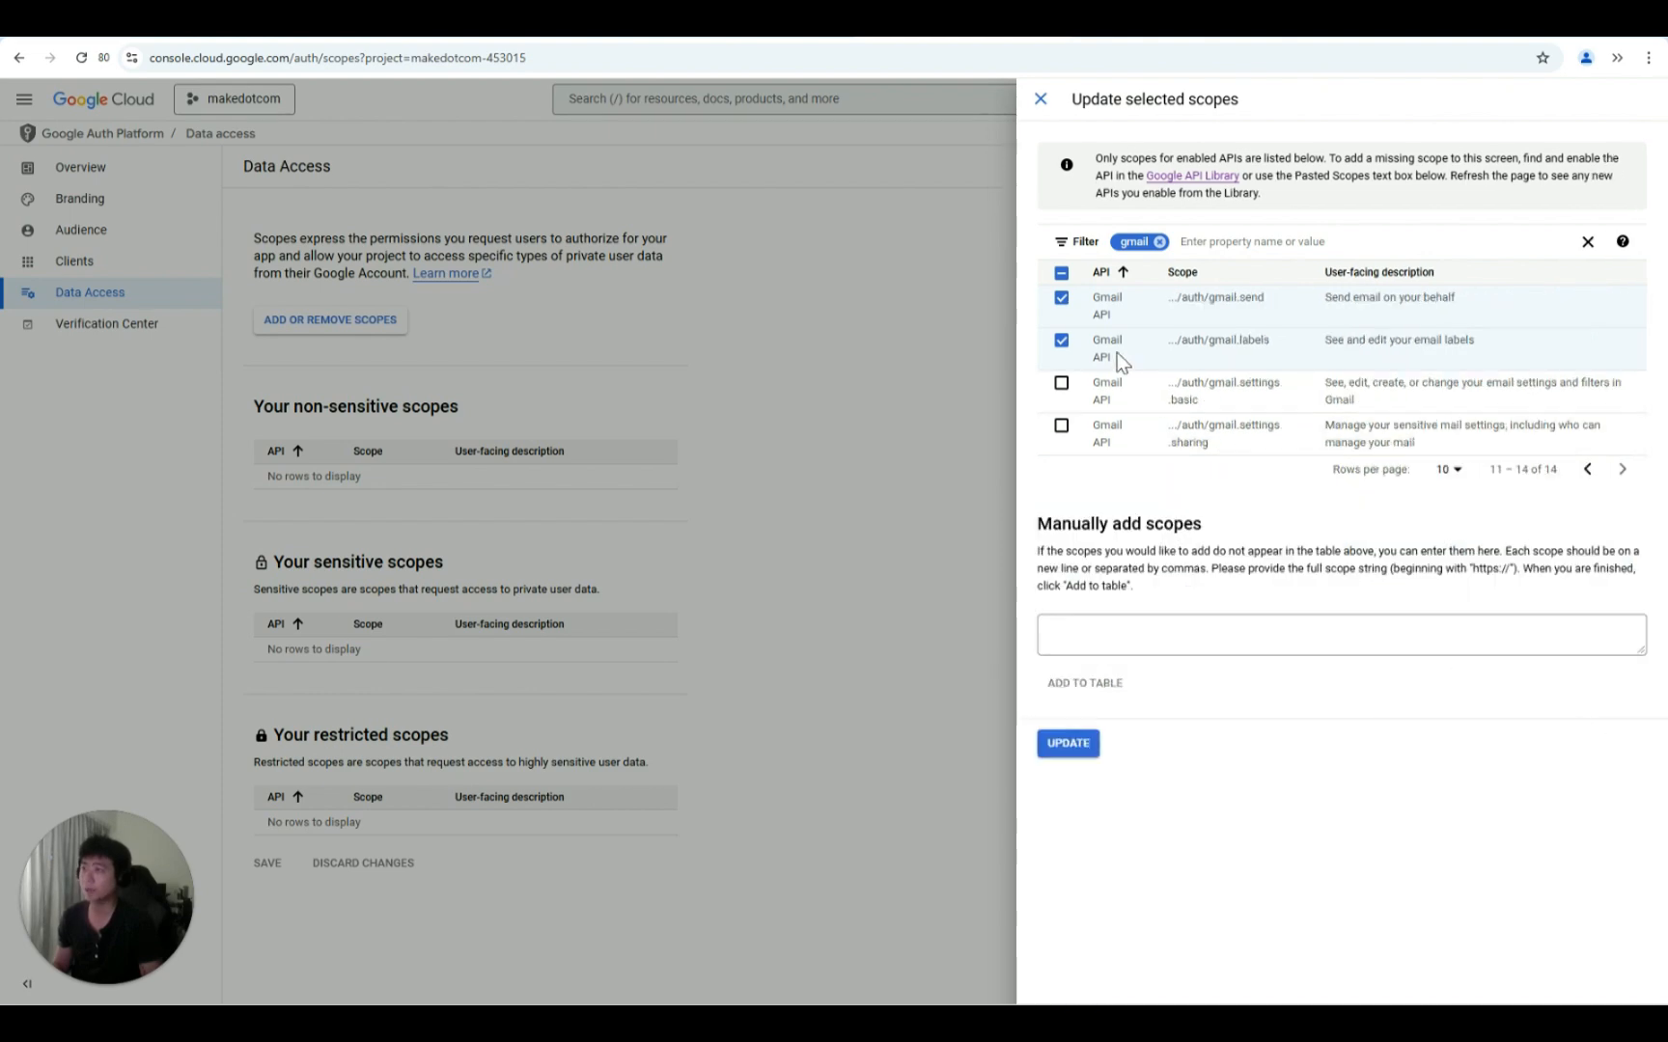
{"action": "left_click", "coordinate": [1083, 743]}
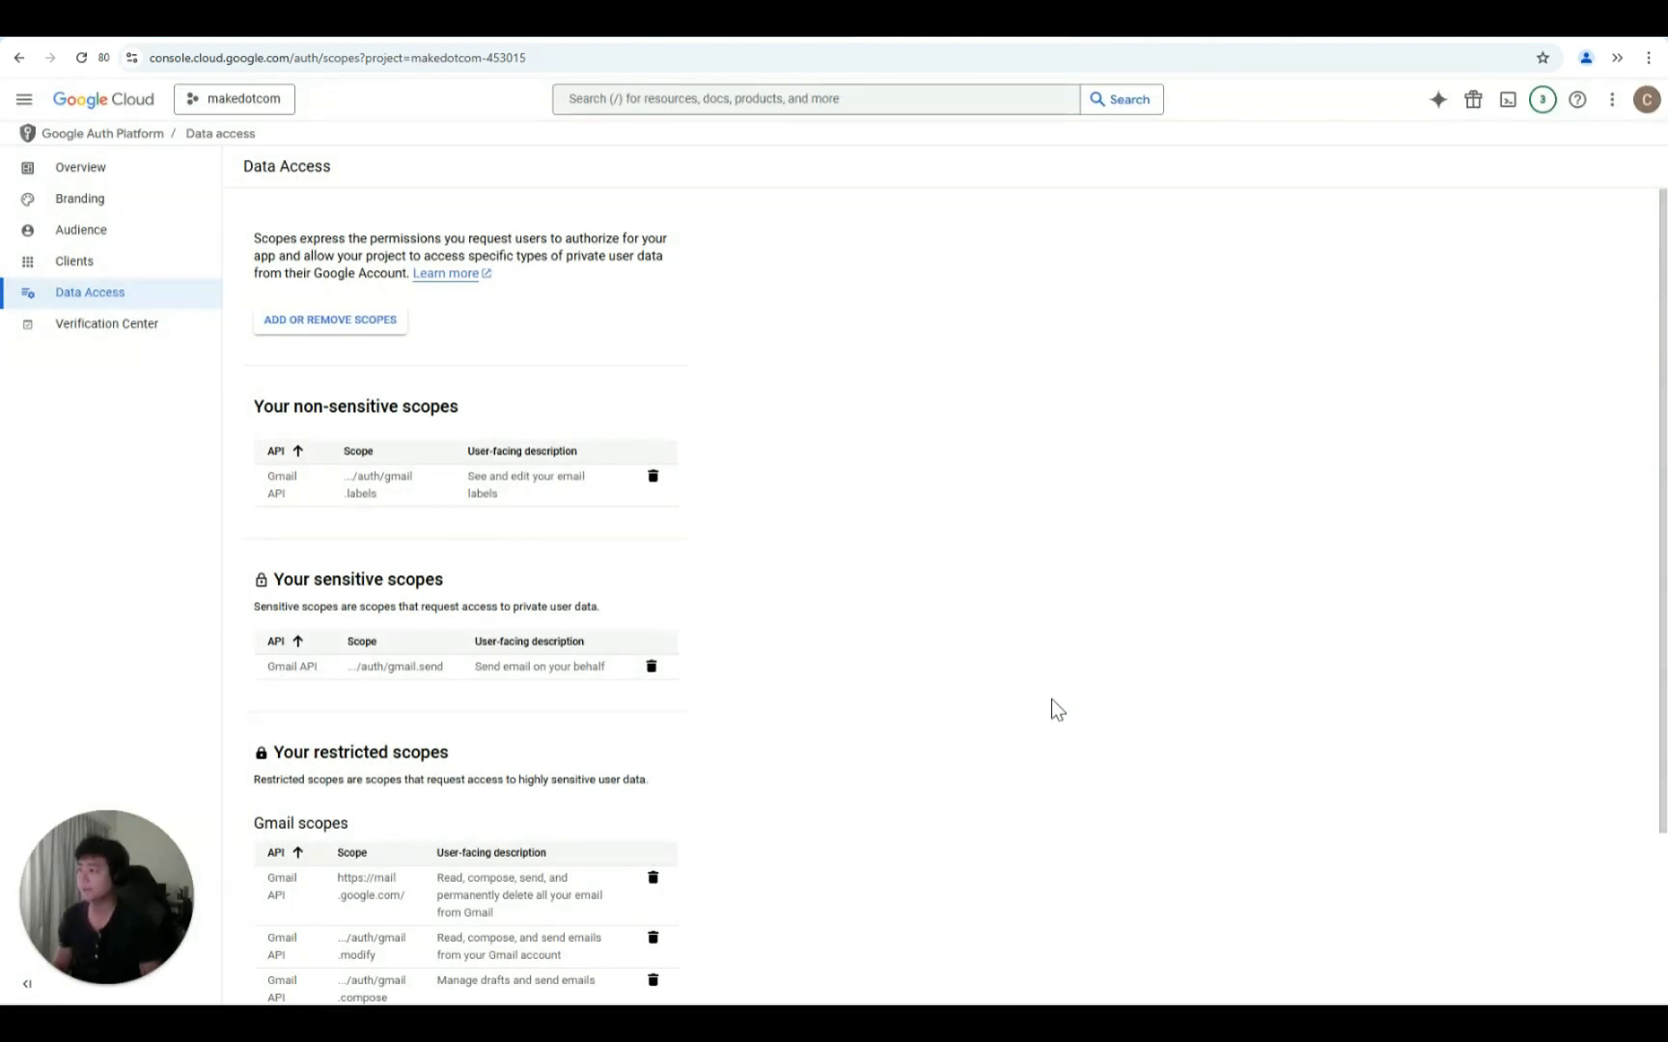
{"action": "scroll", "coordinate": [1043, 475], "scroll_direction": "down", "scroll_amount": 3}
{"action": "scroll", "coordinate": [458, 447], "scroll_direction": "up", "scroll_amount": 3}
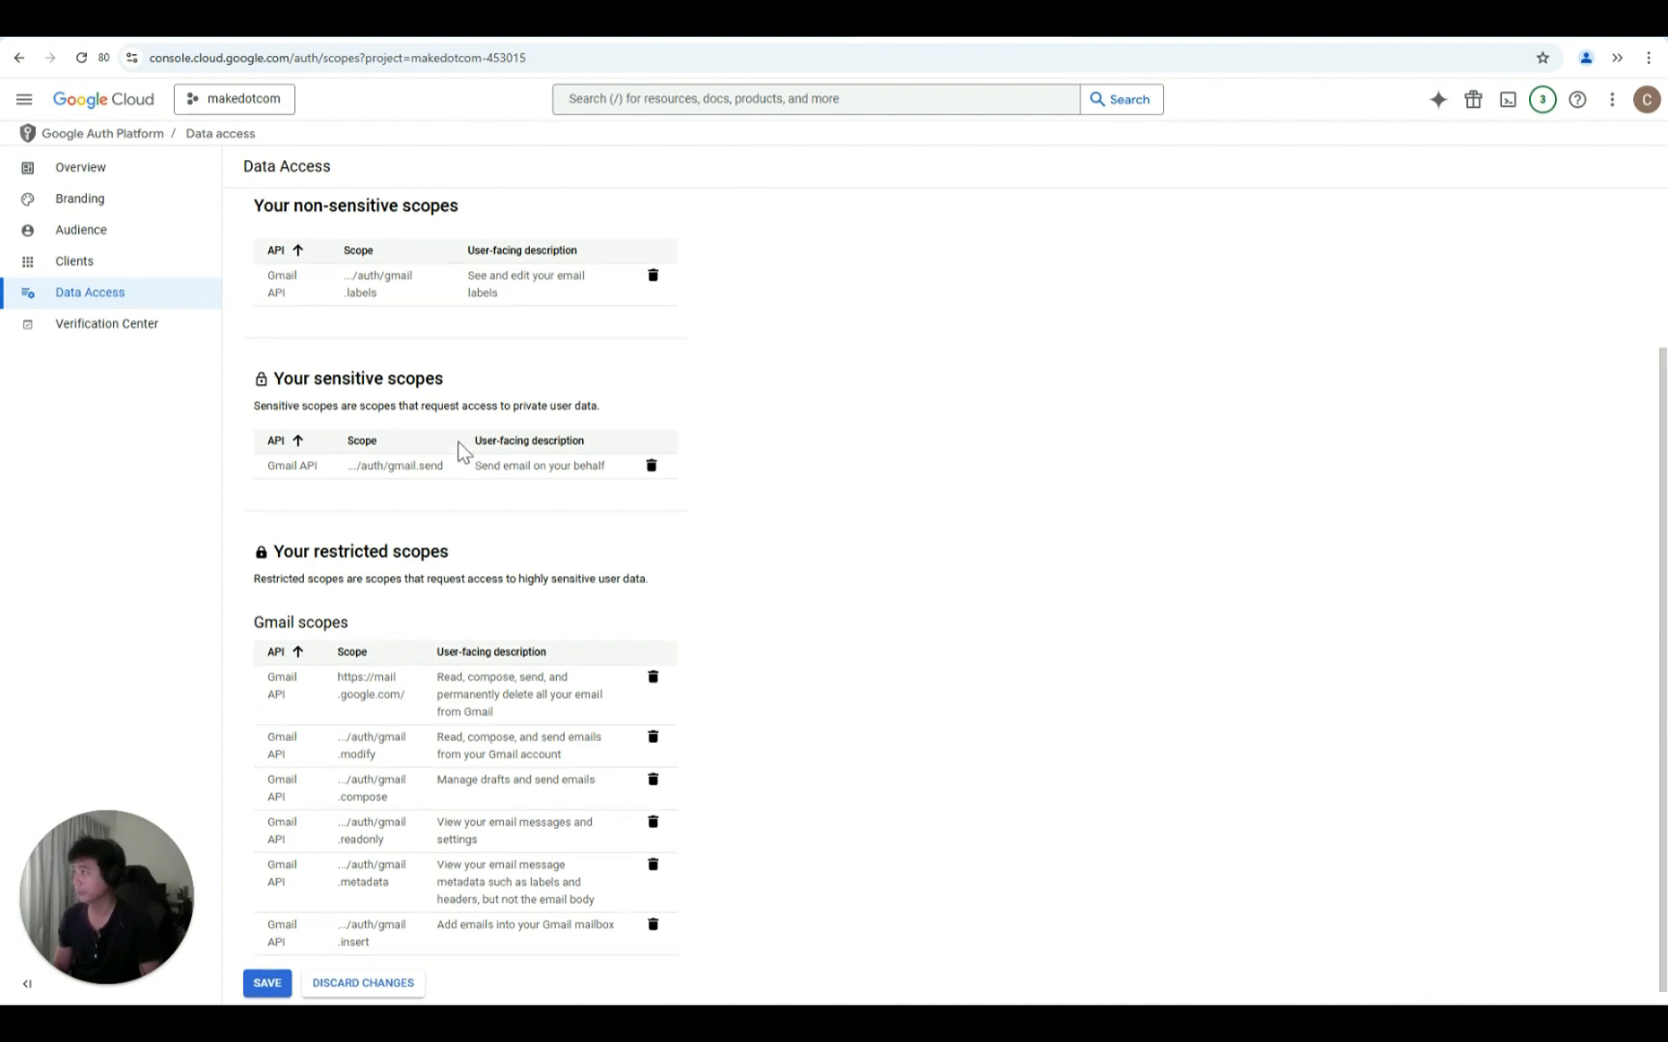
{"action": "scroll", "coordinate": [457, 447], "scroll_direction": "down", "scroll_amount": 3}
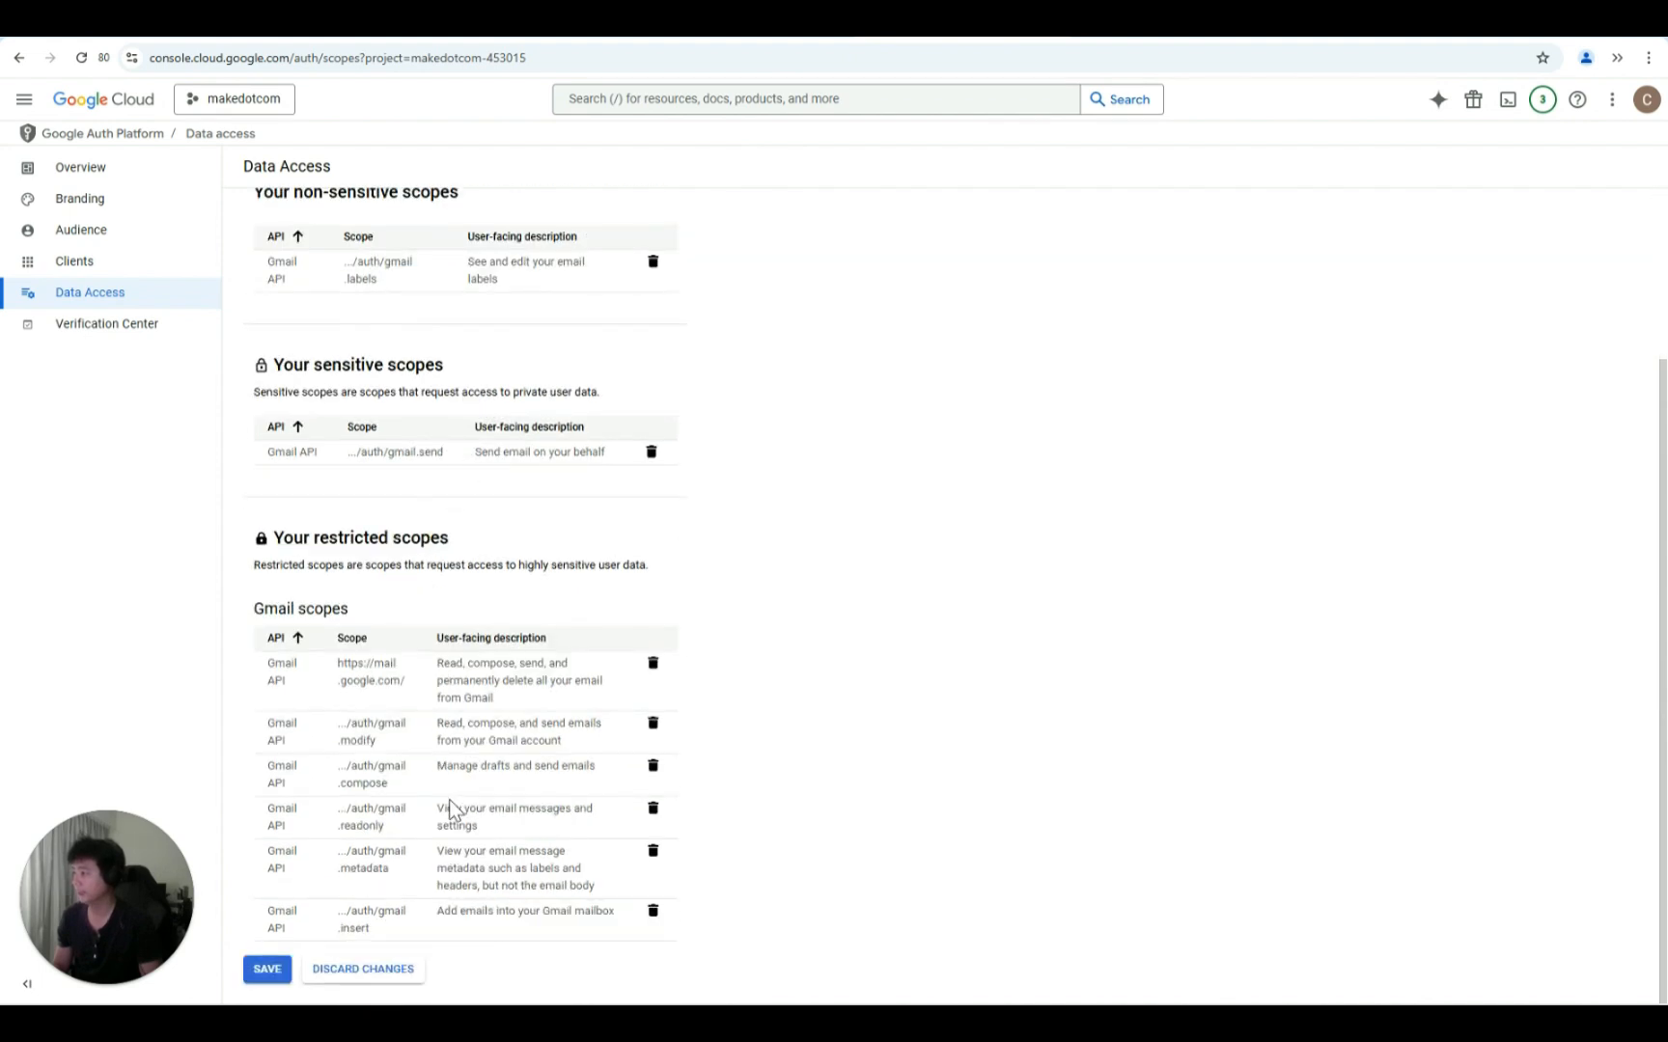
Step: Save the data access scopes and start a new OAuth client with Web application as its application type
{"action": "left_click", "coordinate": [268, 976]}
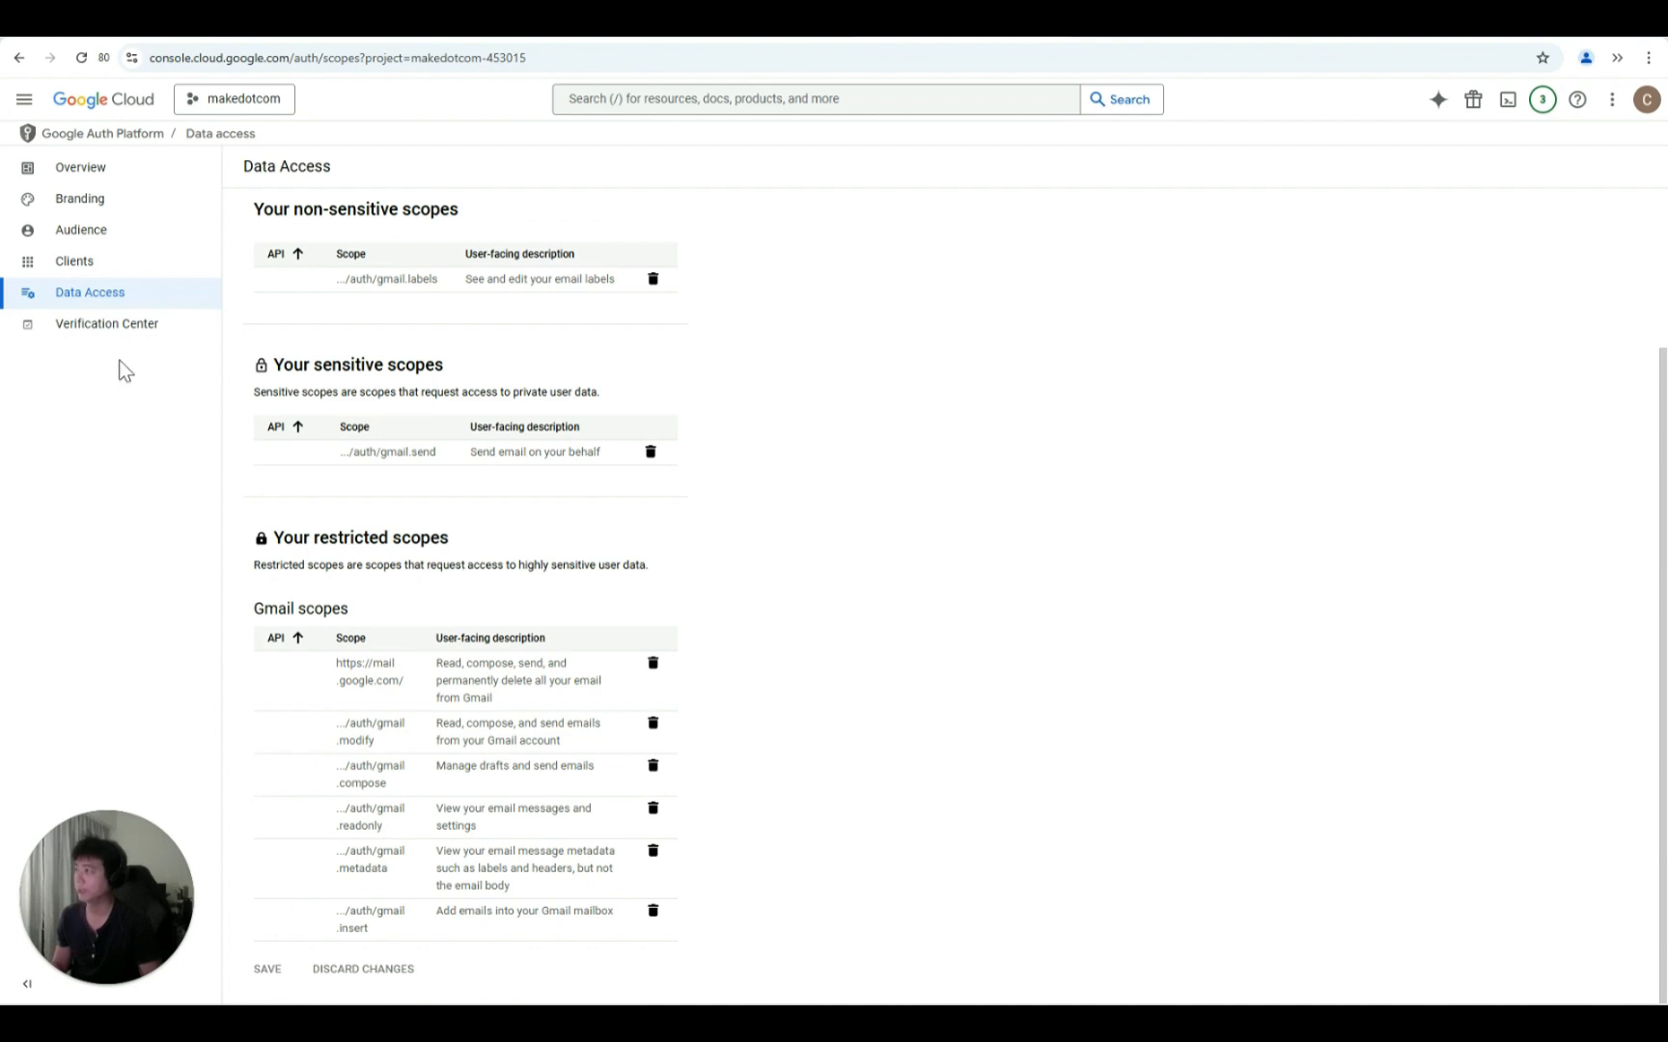
{"action": "left_click", "coordinate": [82, 269]}
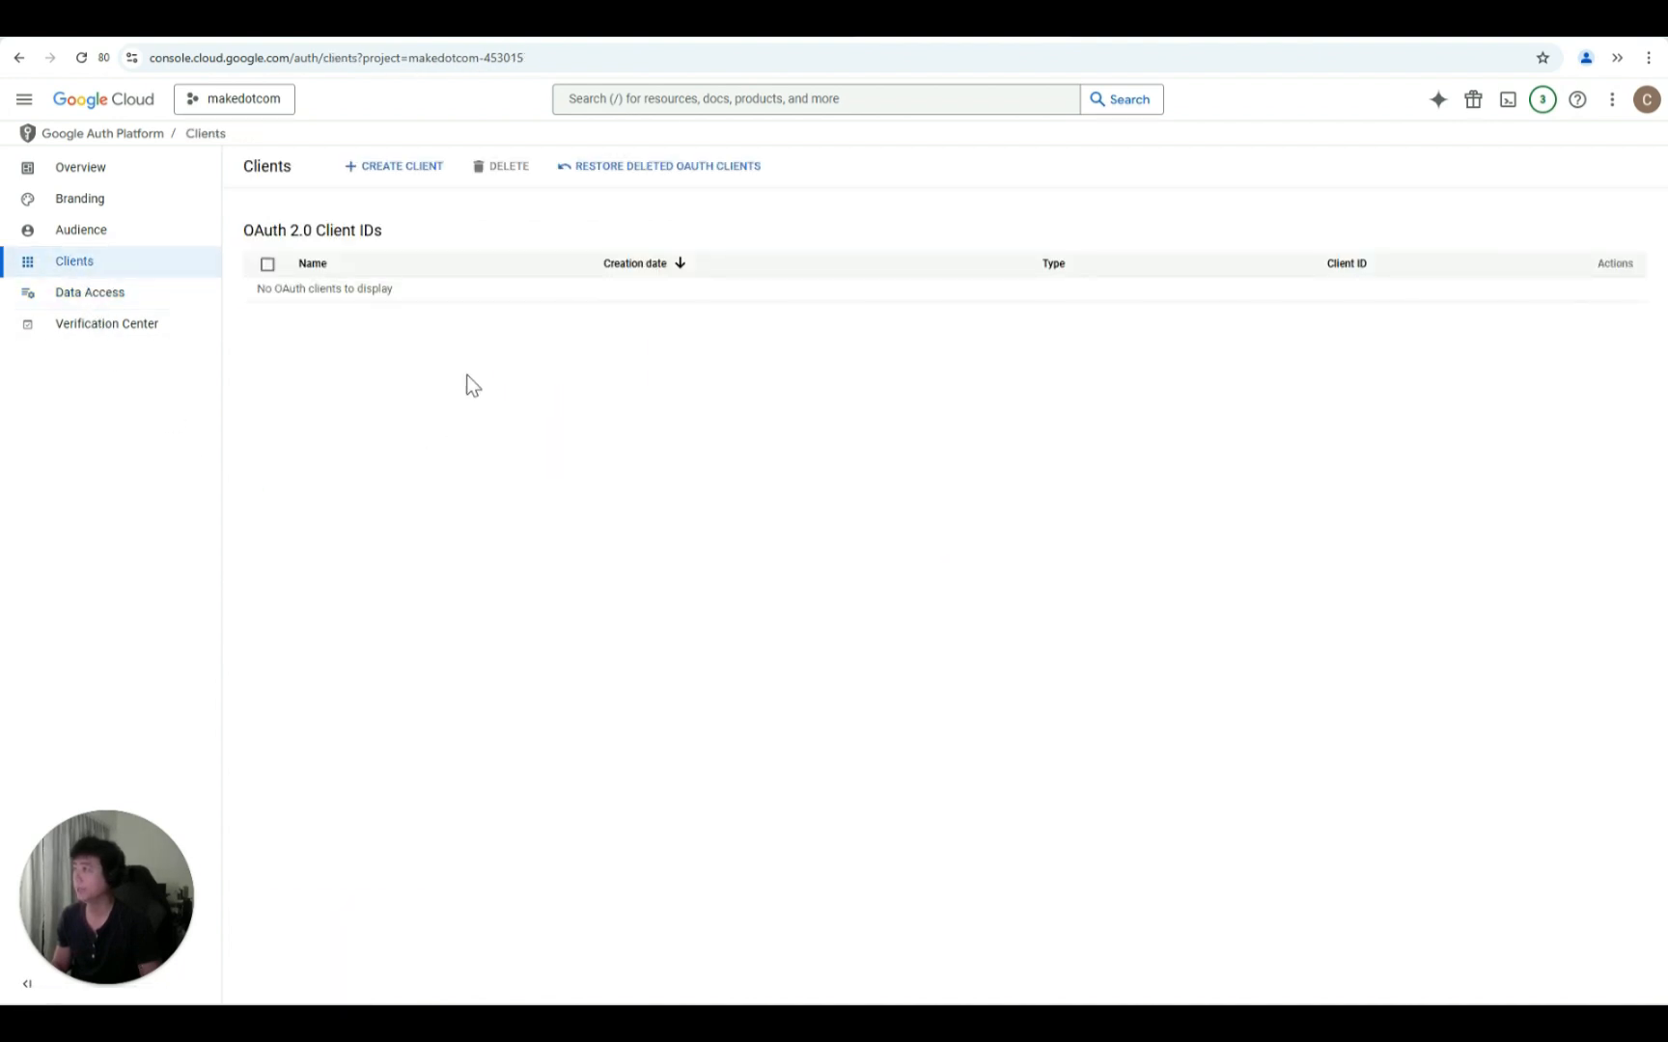
{"action": "left_click", "coordinate": [406, 172]}
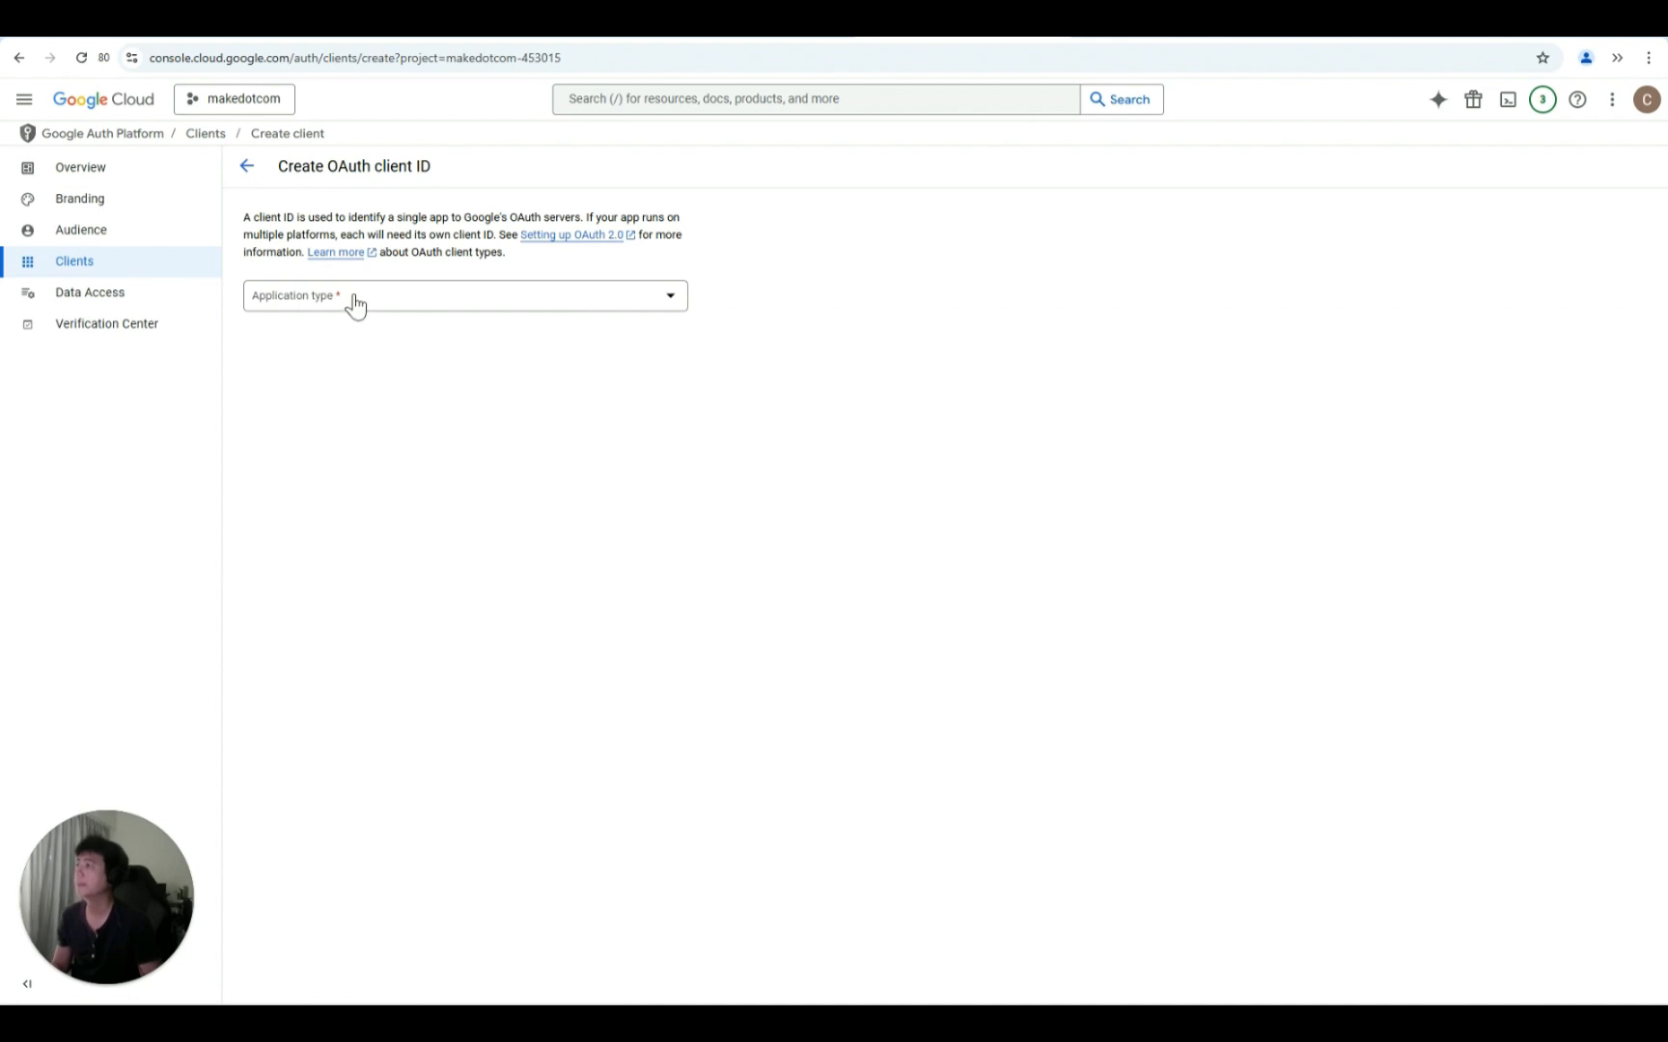
{"action": "left_click", "coordinate": [355, 303]}
{"action": "left_click", "coordinate": [410, 251]}
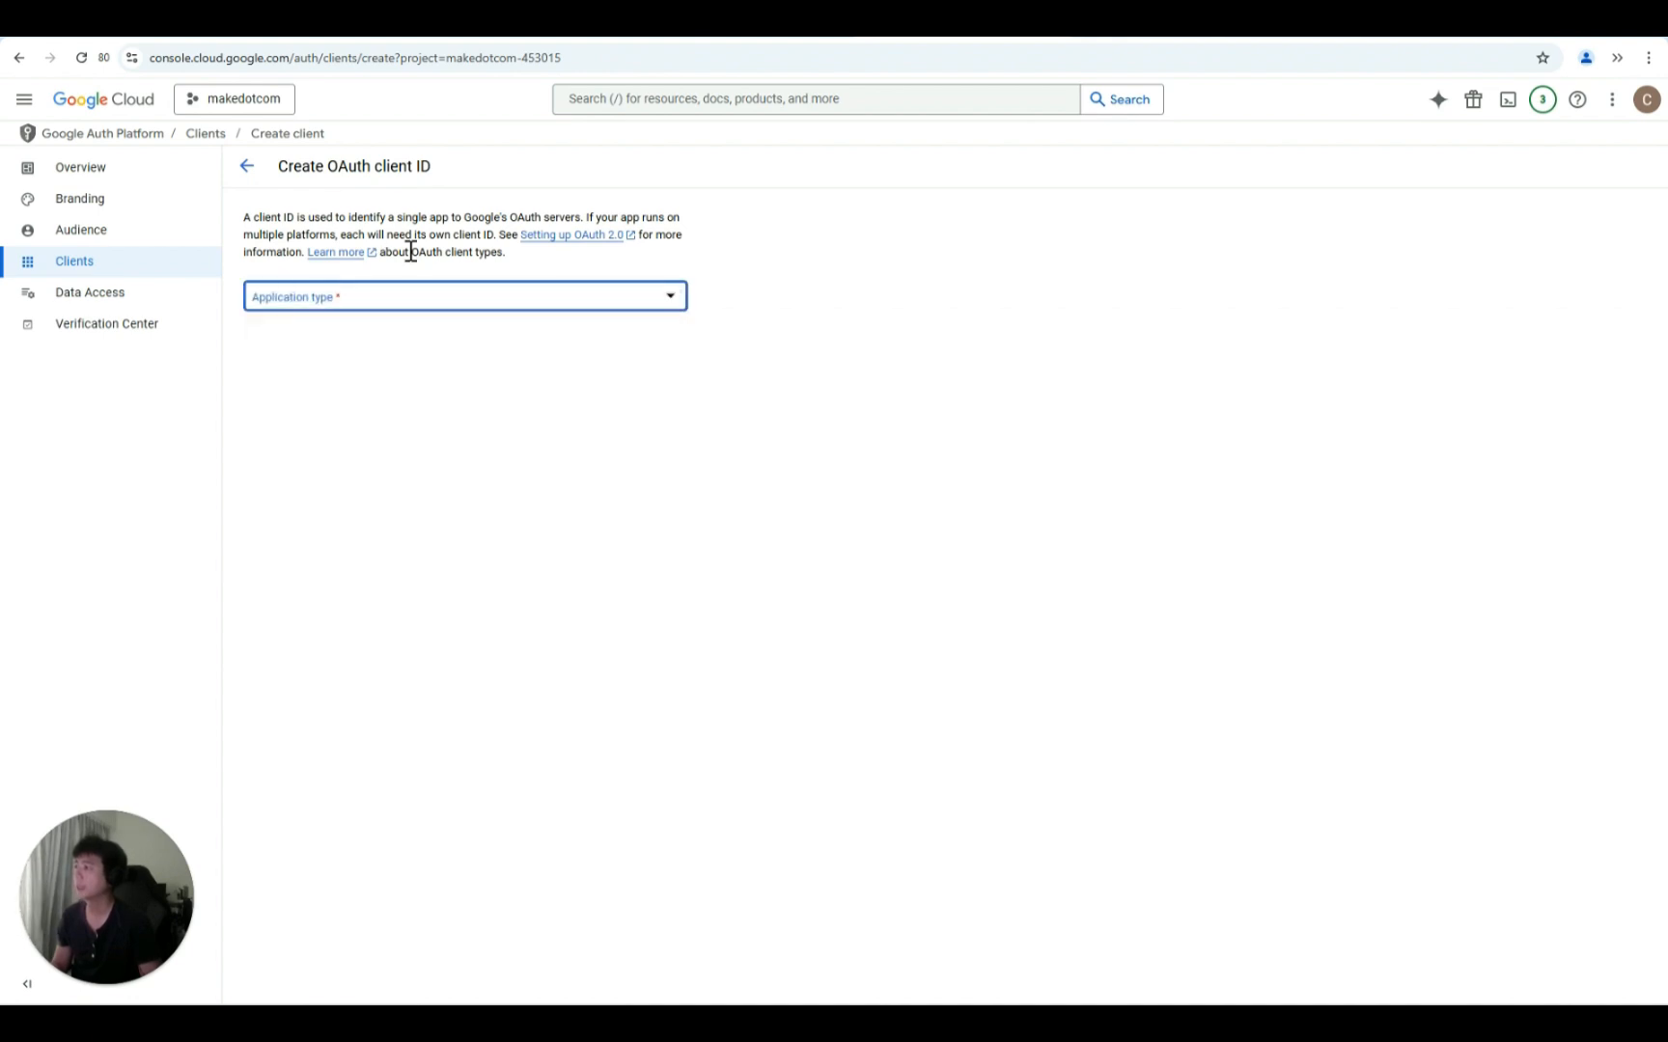
{"action": "left_click", "coordinate": [415, 307]}
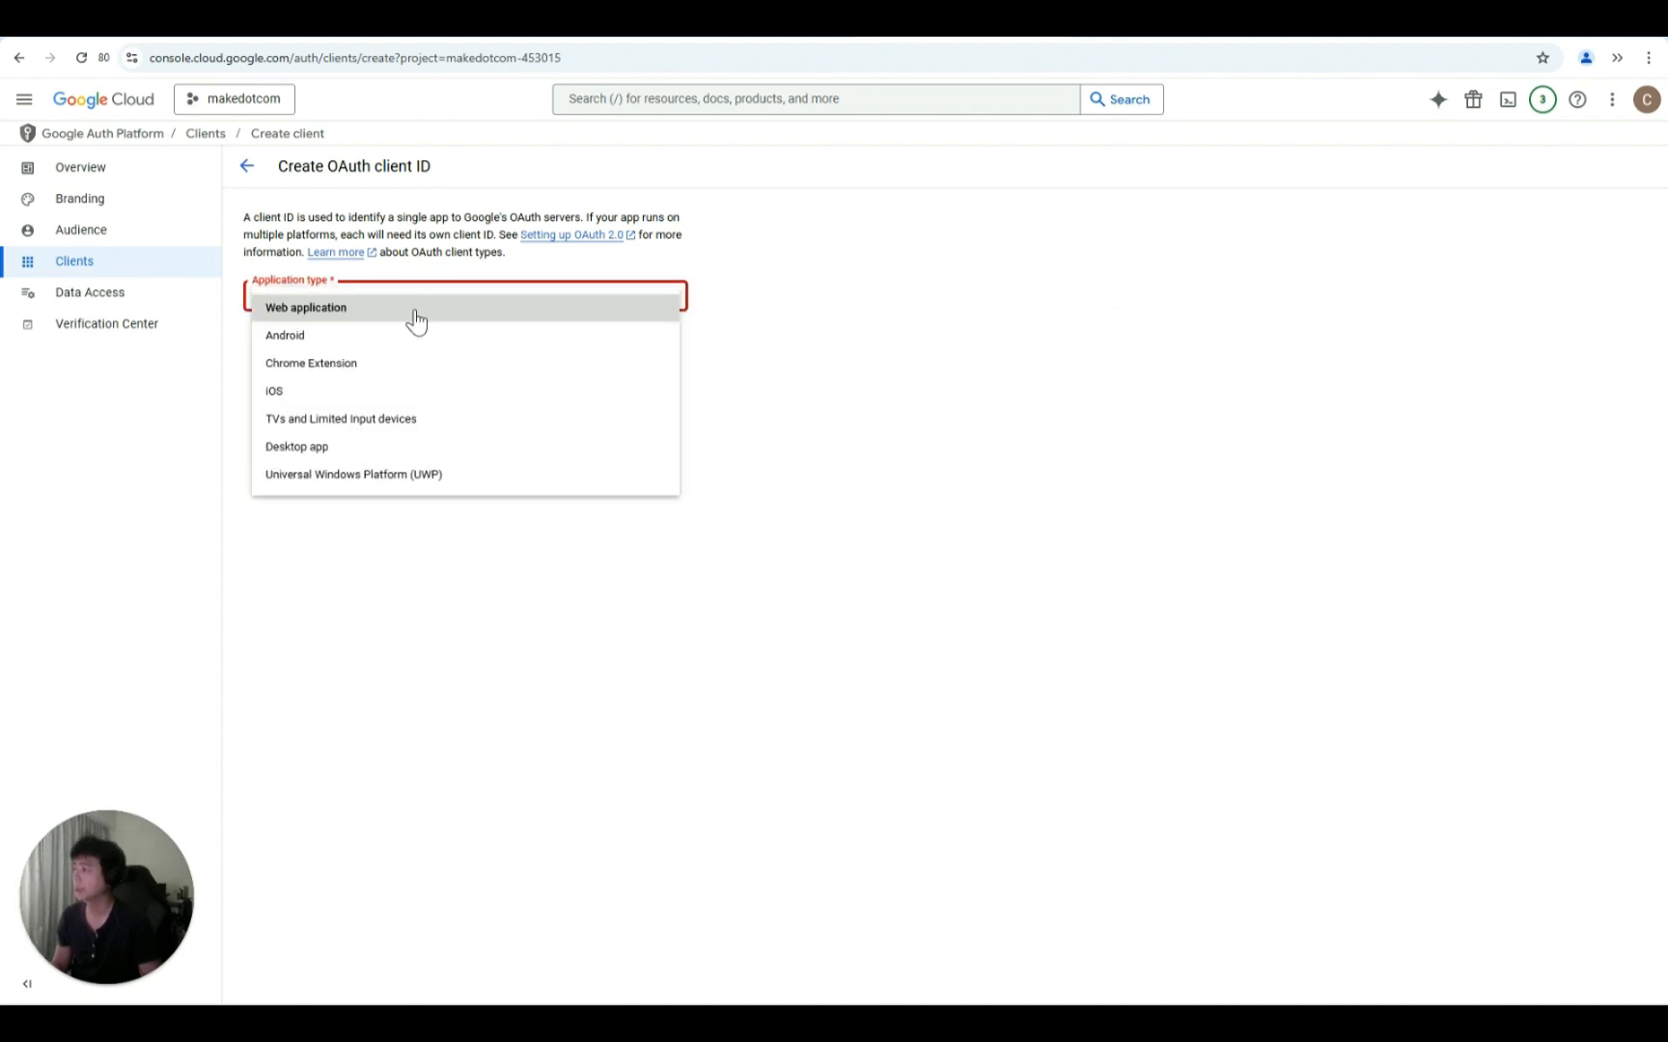
{"action": "left_click", "coordinate": [416, 309]}
Step: Name the new OAuth client makedotcom
{"action": "left_click_drag", "start_coordinate": [400, 344], "coordinate": [208, 360]}
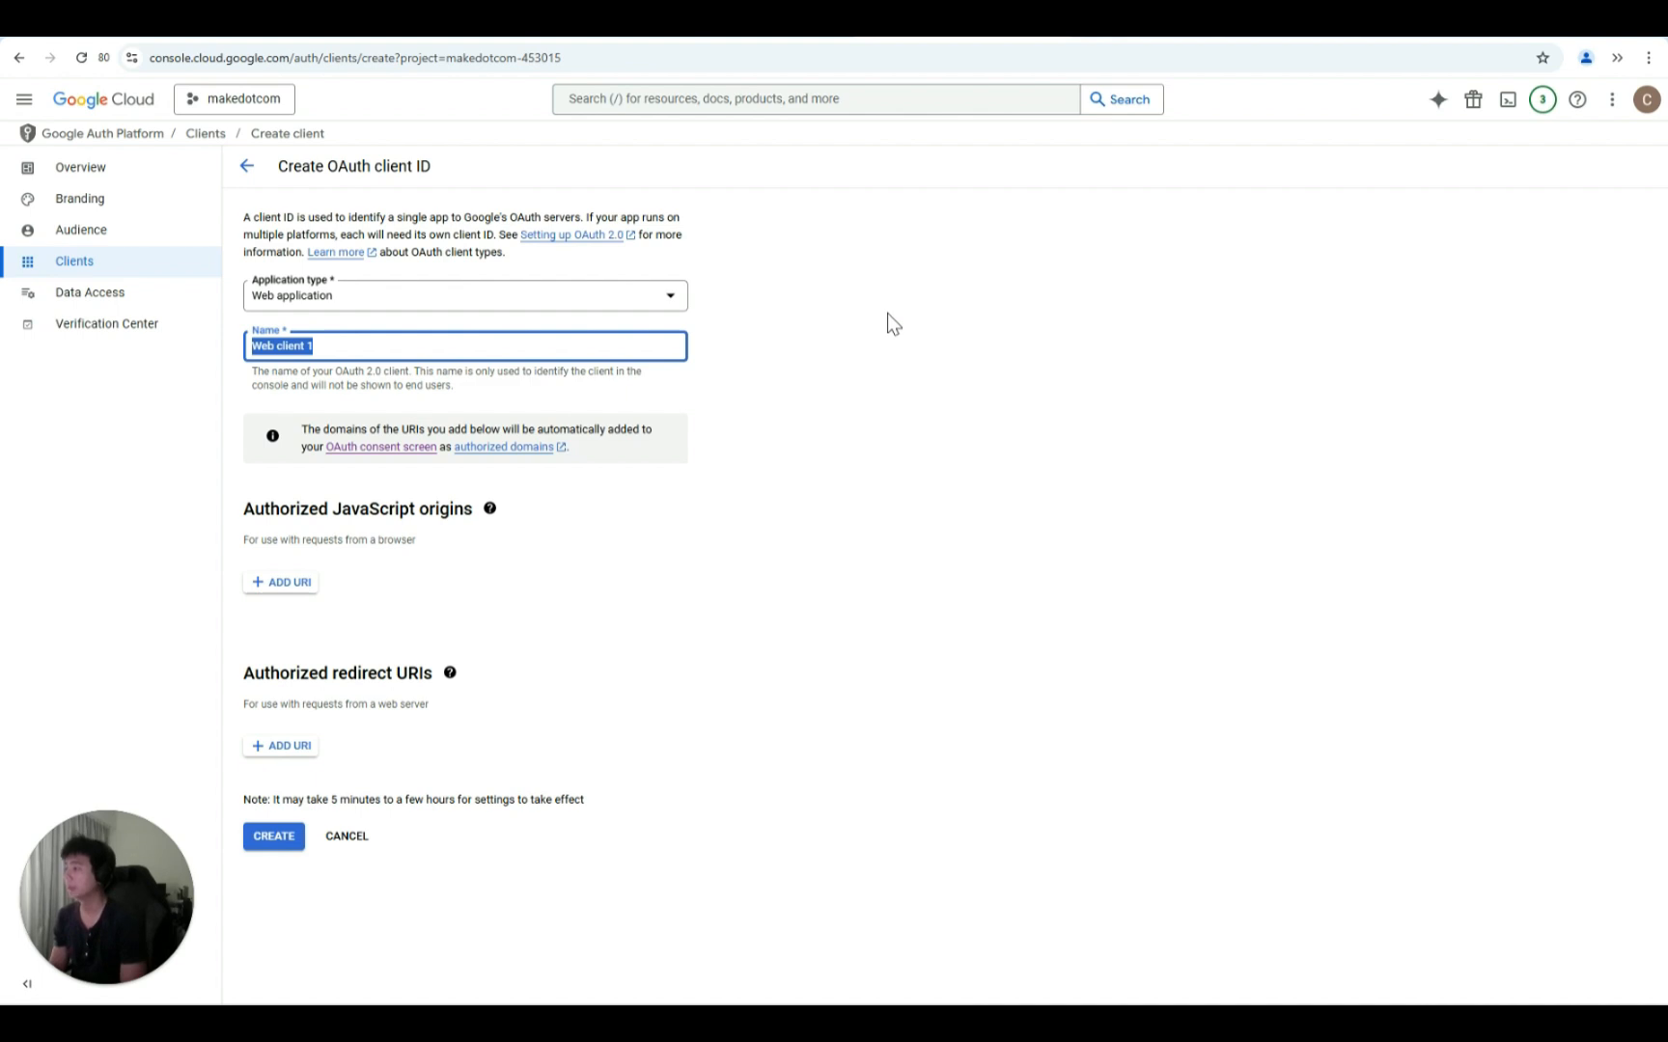
{"action": "type", "text": "make"}
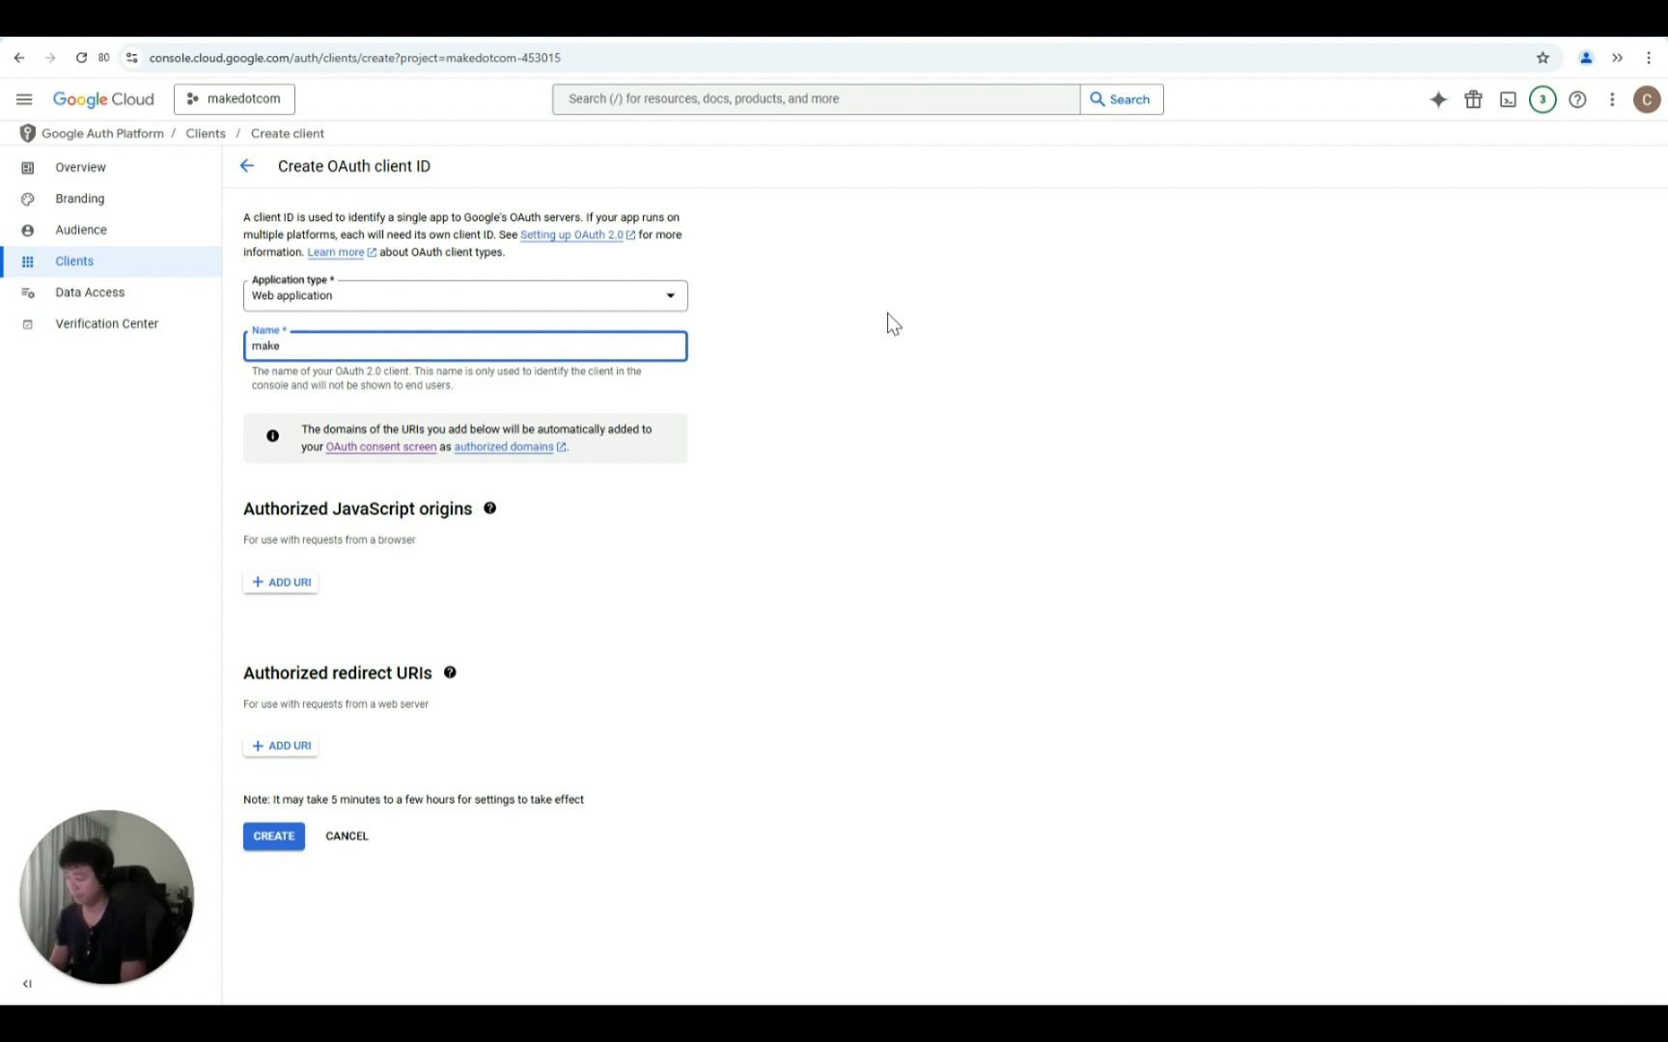
{"action": "type", "text": "dotn"}
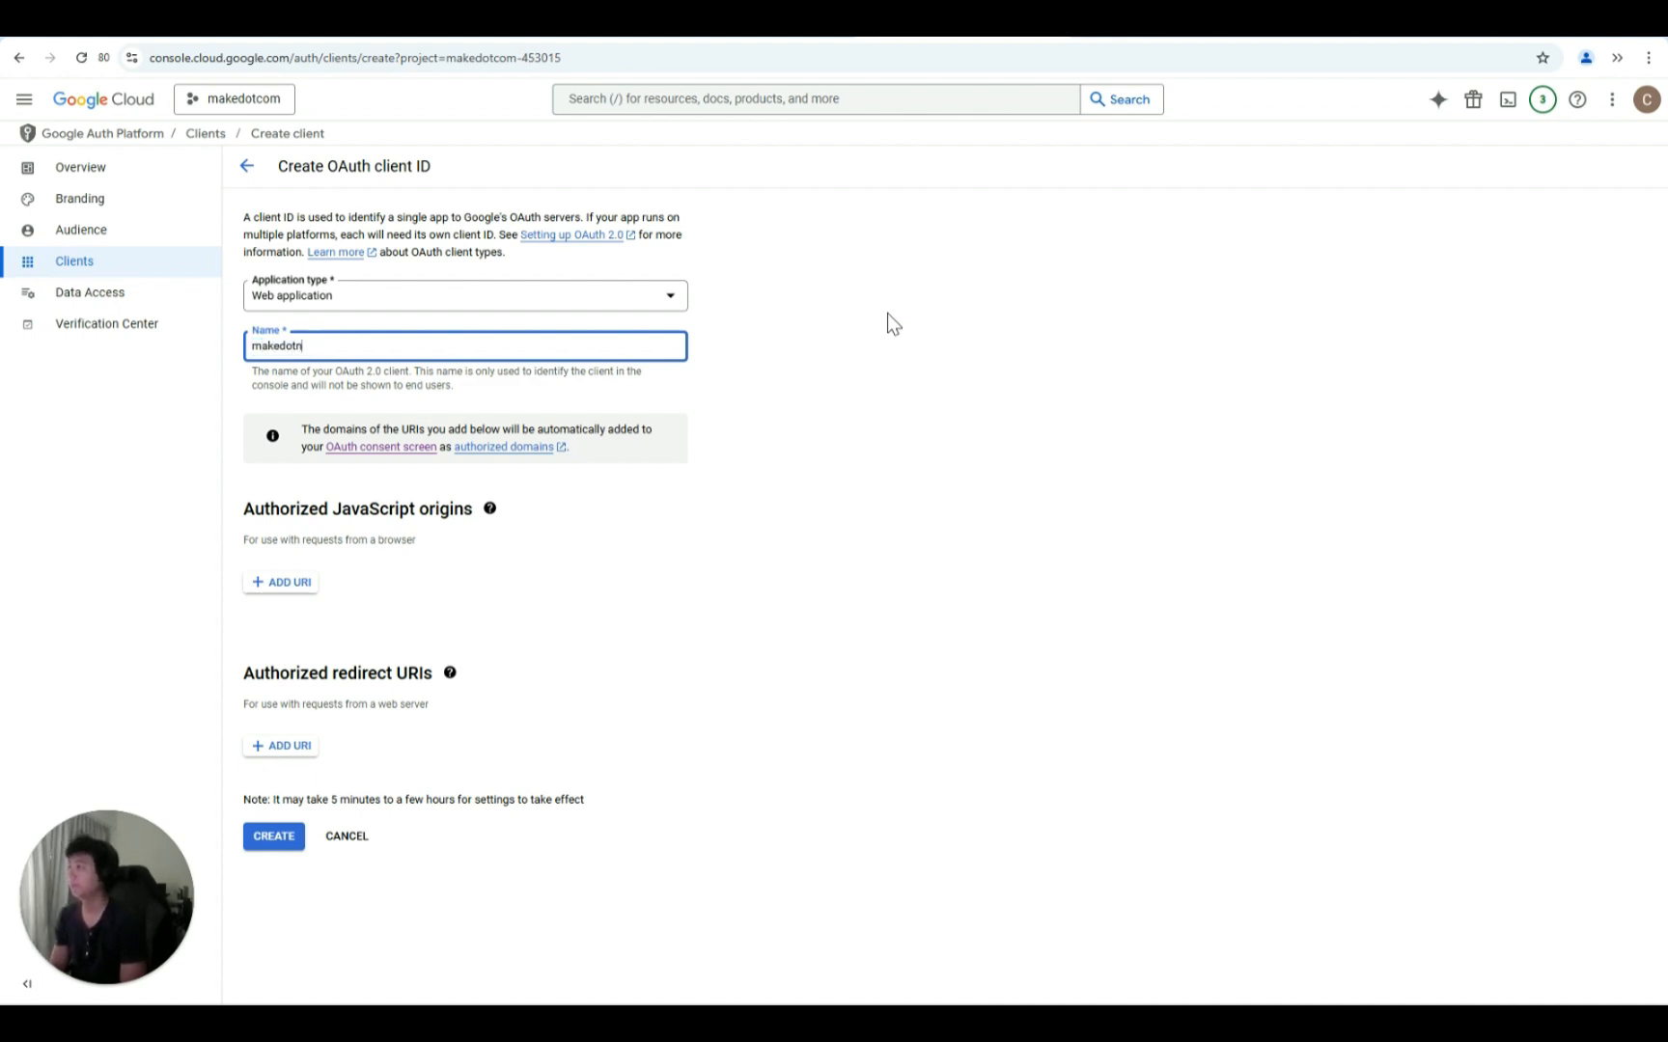
{"action": "key", "text": "BackSpace"}
{"action": "type", "text": "com"}
{"action": "left_click", "coordinate": [888, 314]}
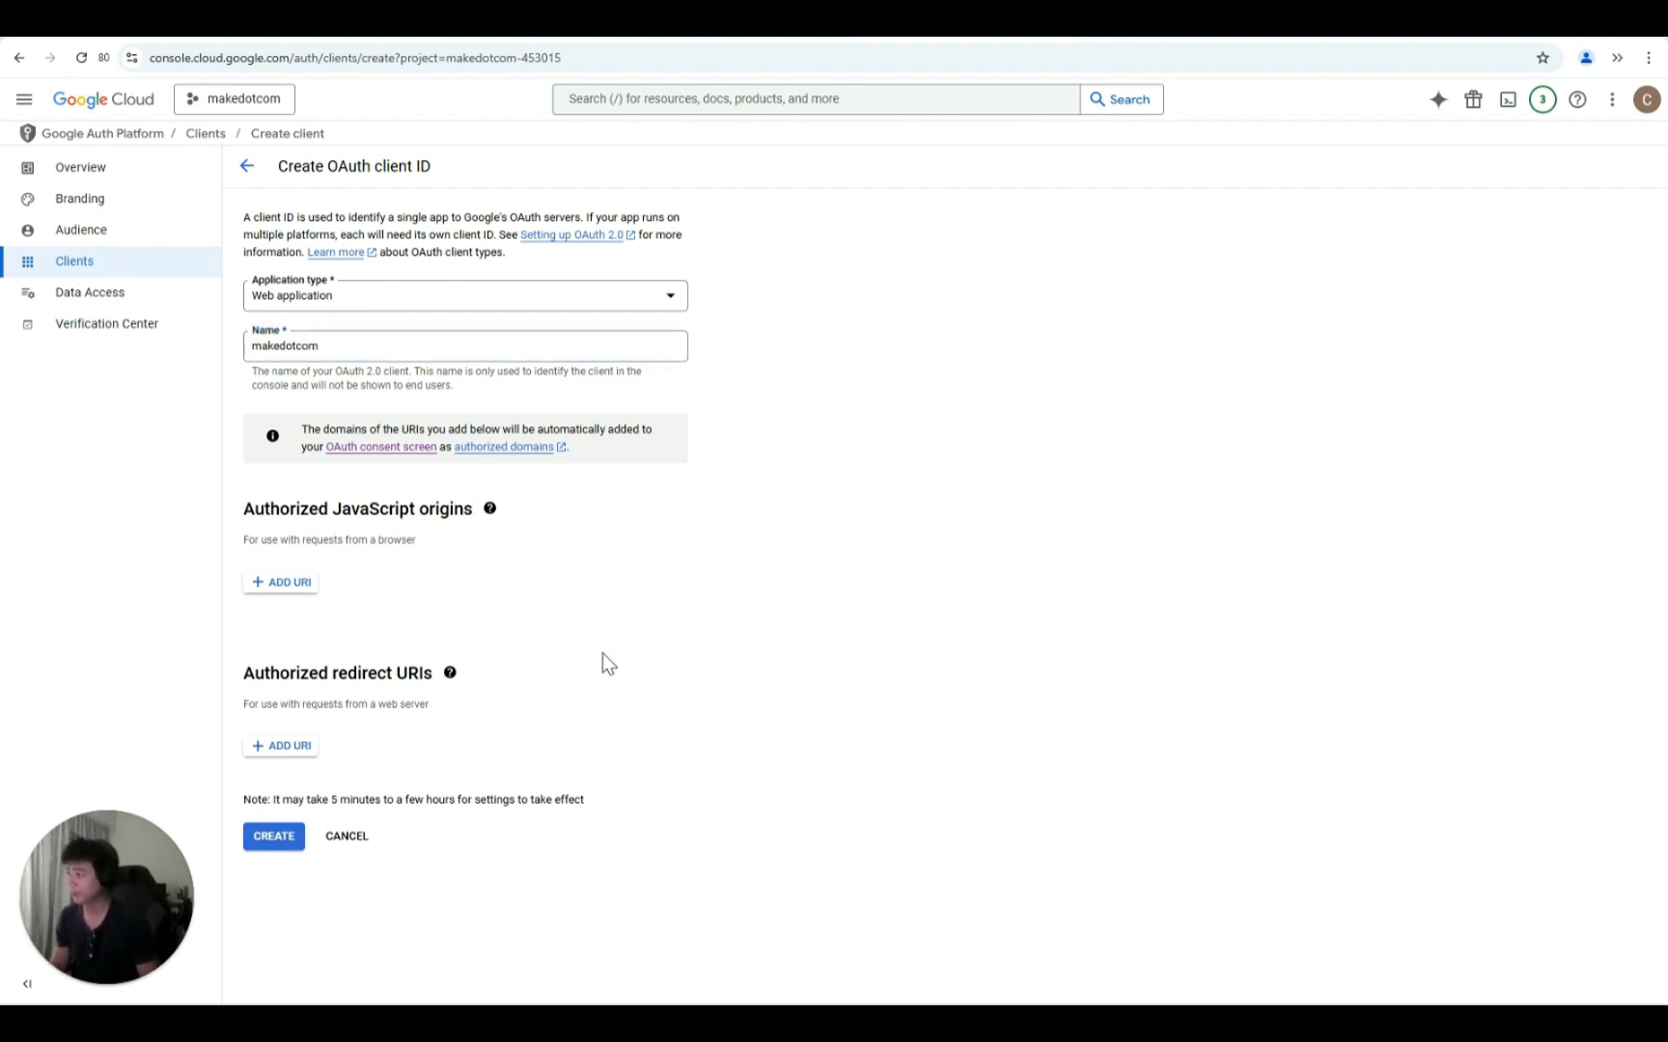
{"action": "left_click", "coordinate": [290, 750]}
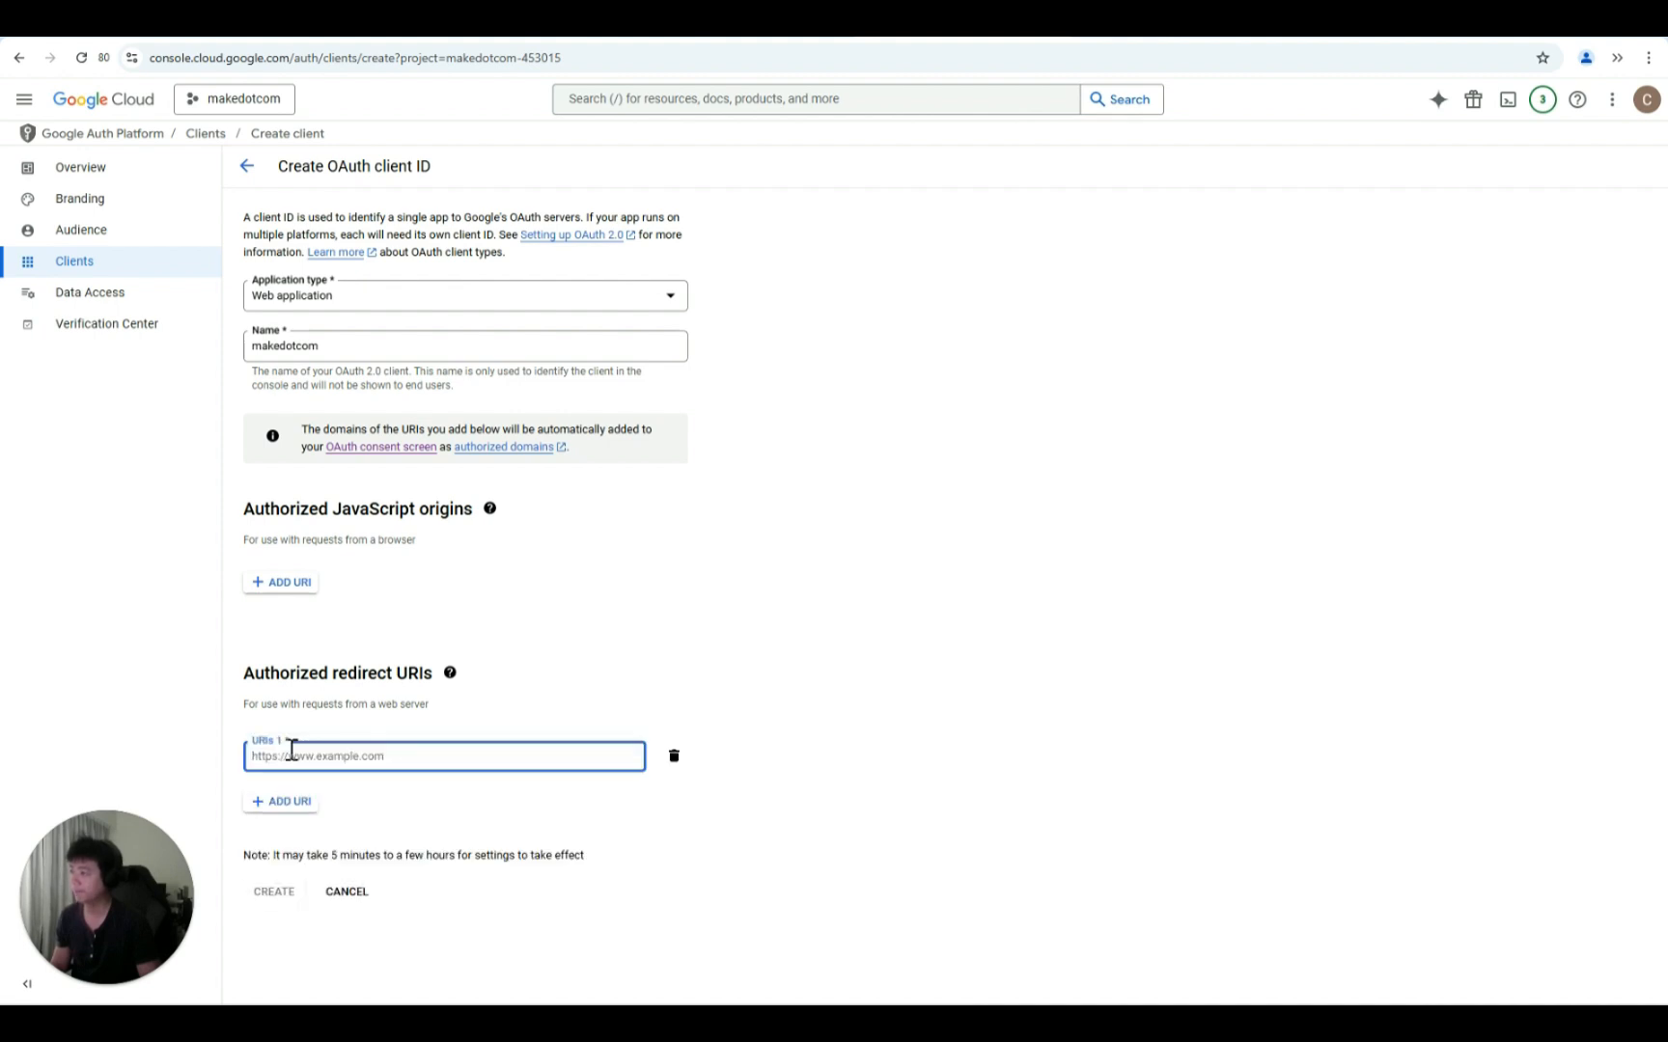
{"action": "type", "text": "https://www.integromat.com/oauth/cb/google-restricted"}
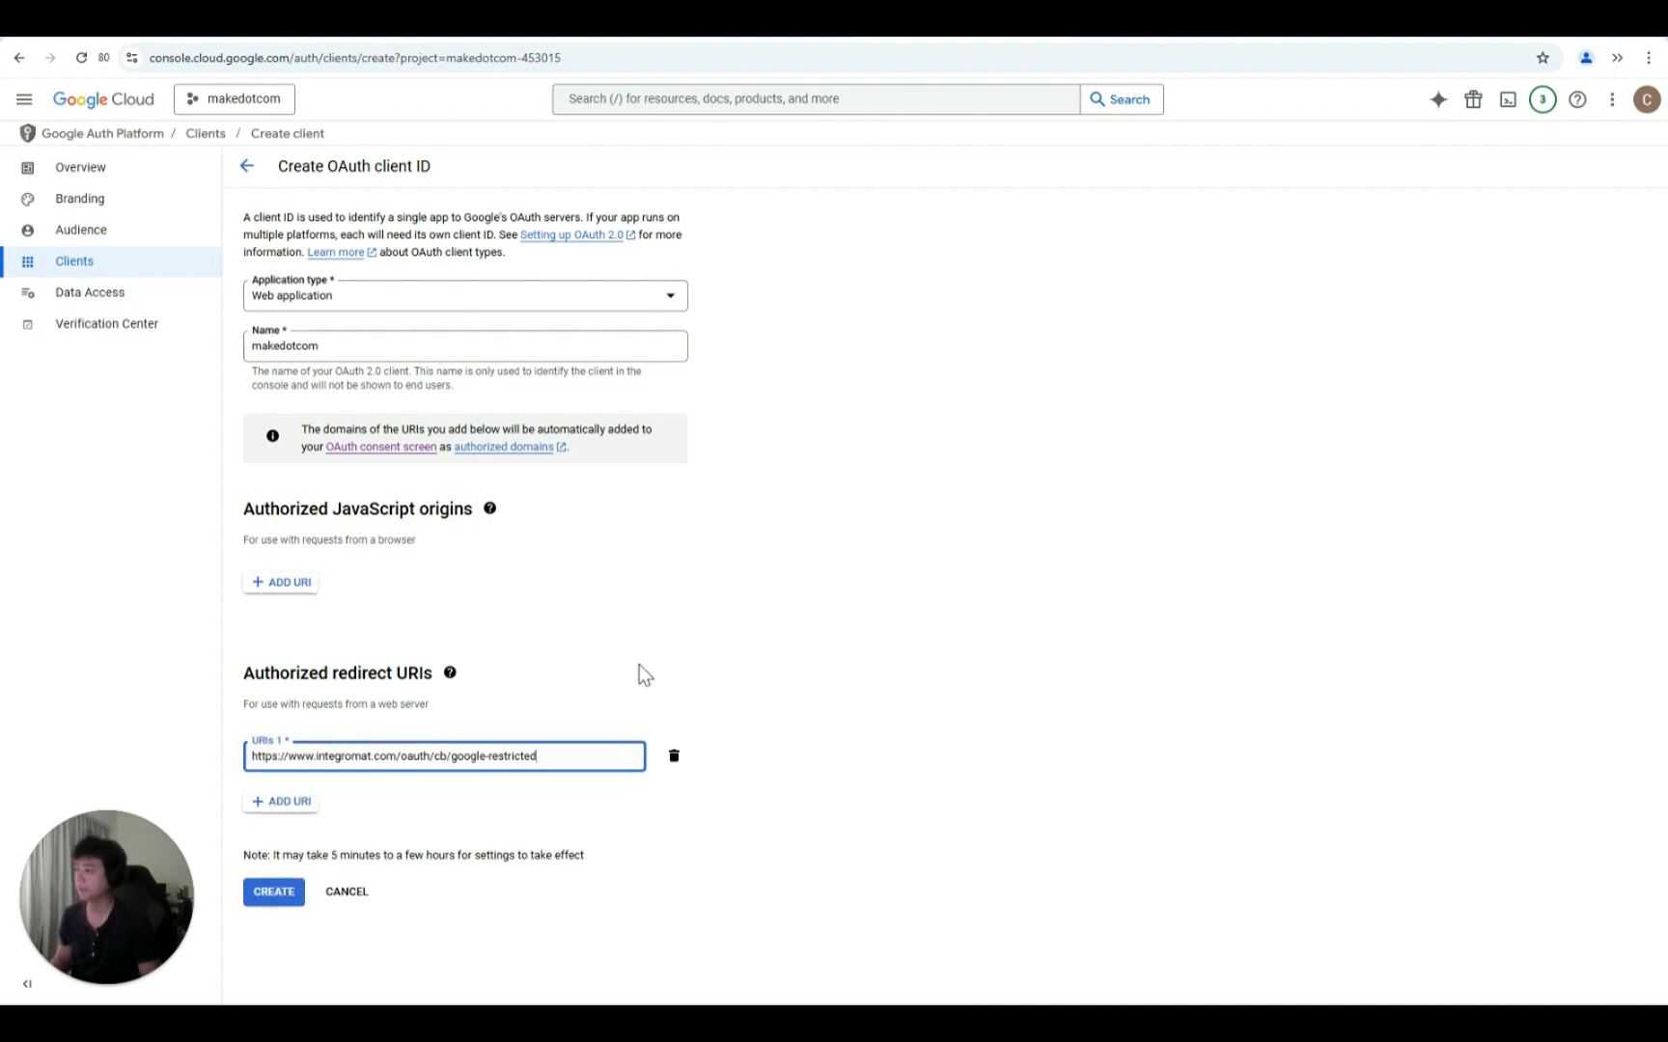
{"action": "left_click", "coordinate": [786, 678]}
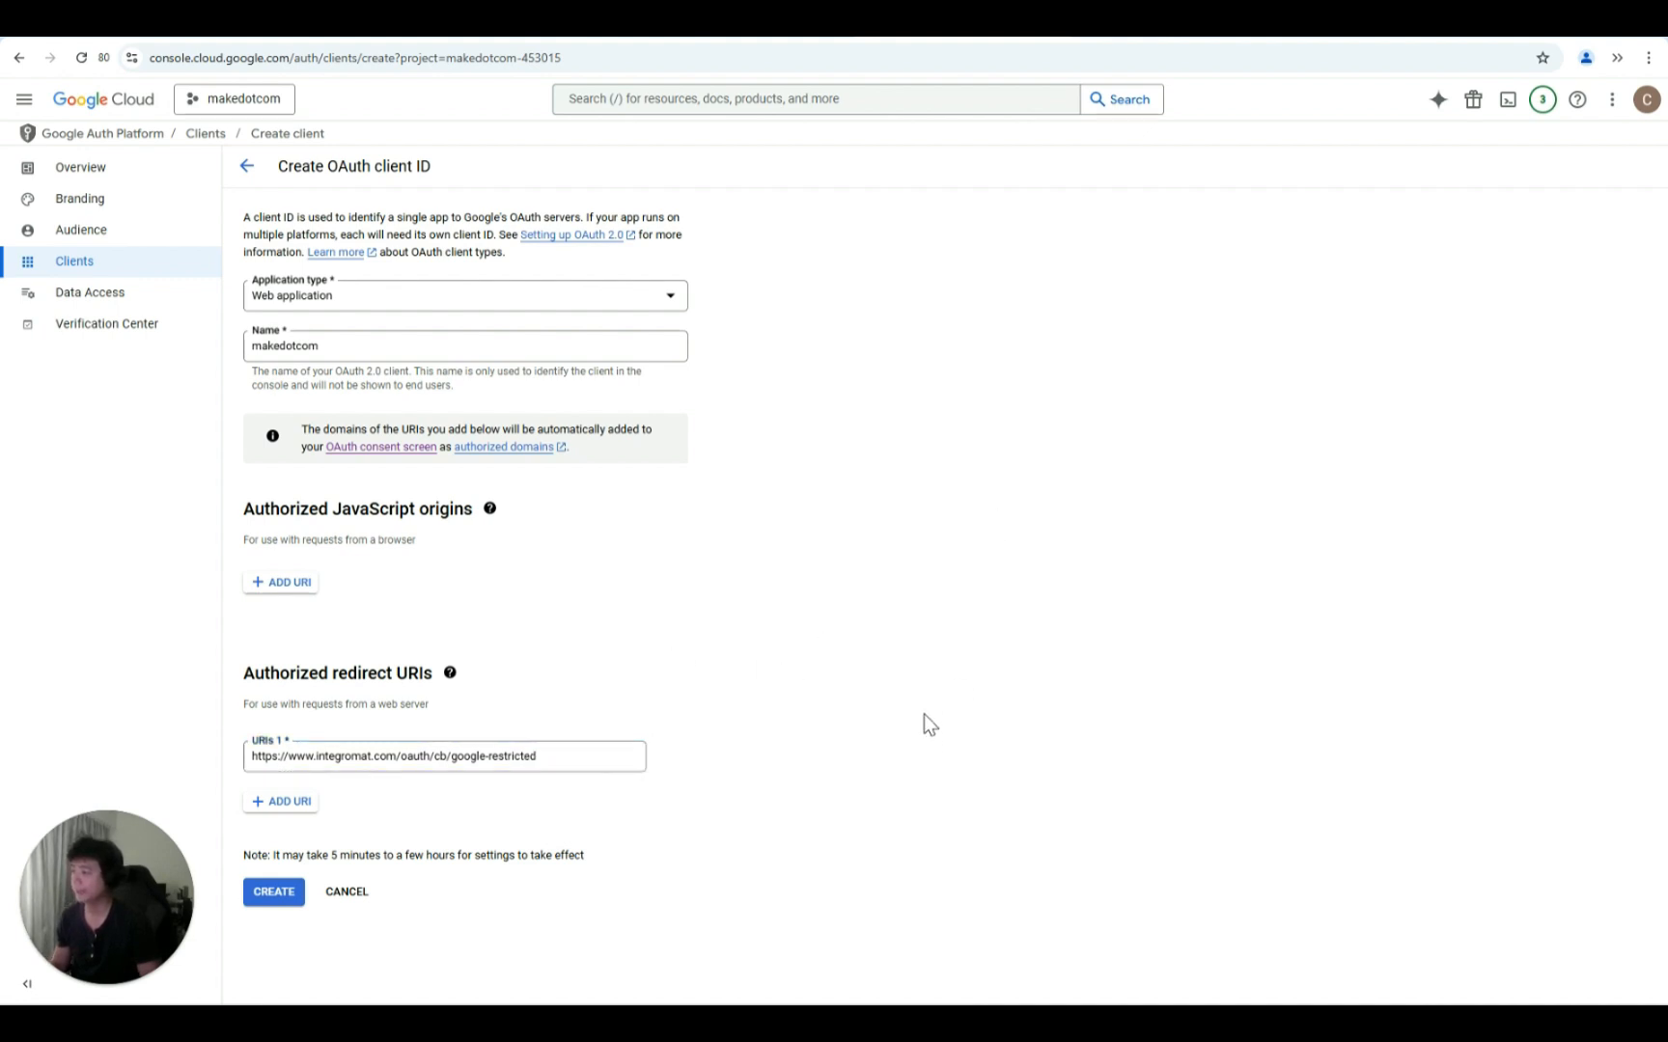
{"action": "left_click", "coordinate": [263, 893]}
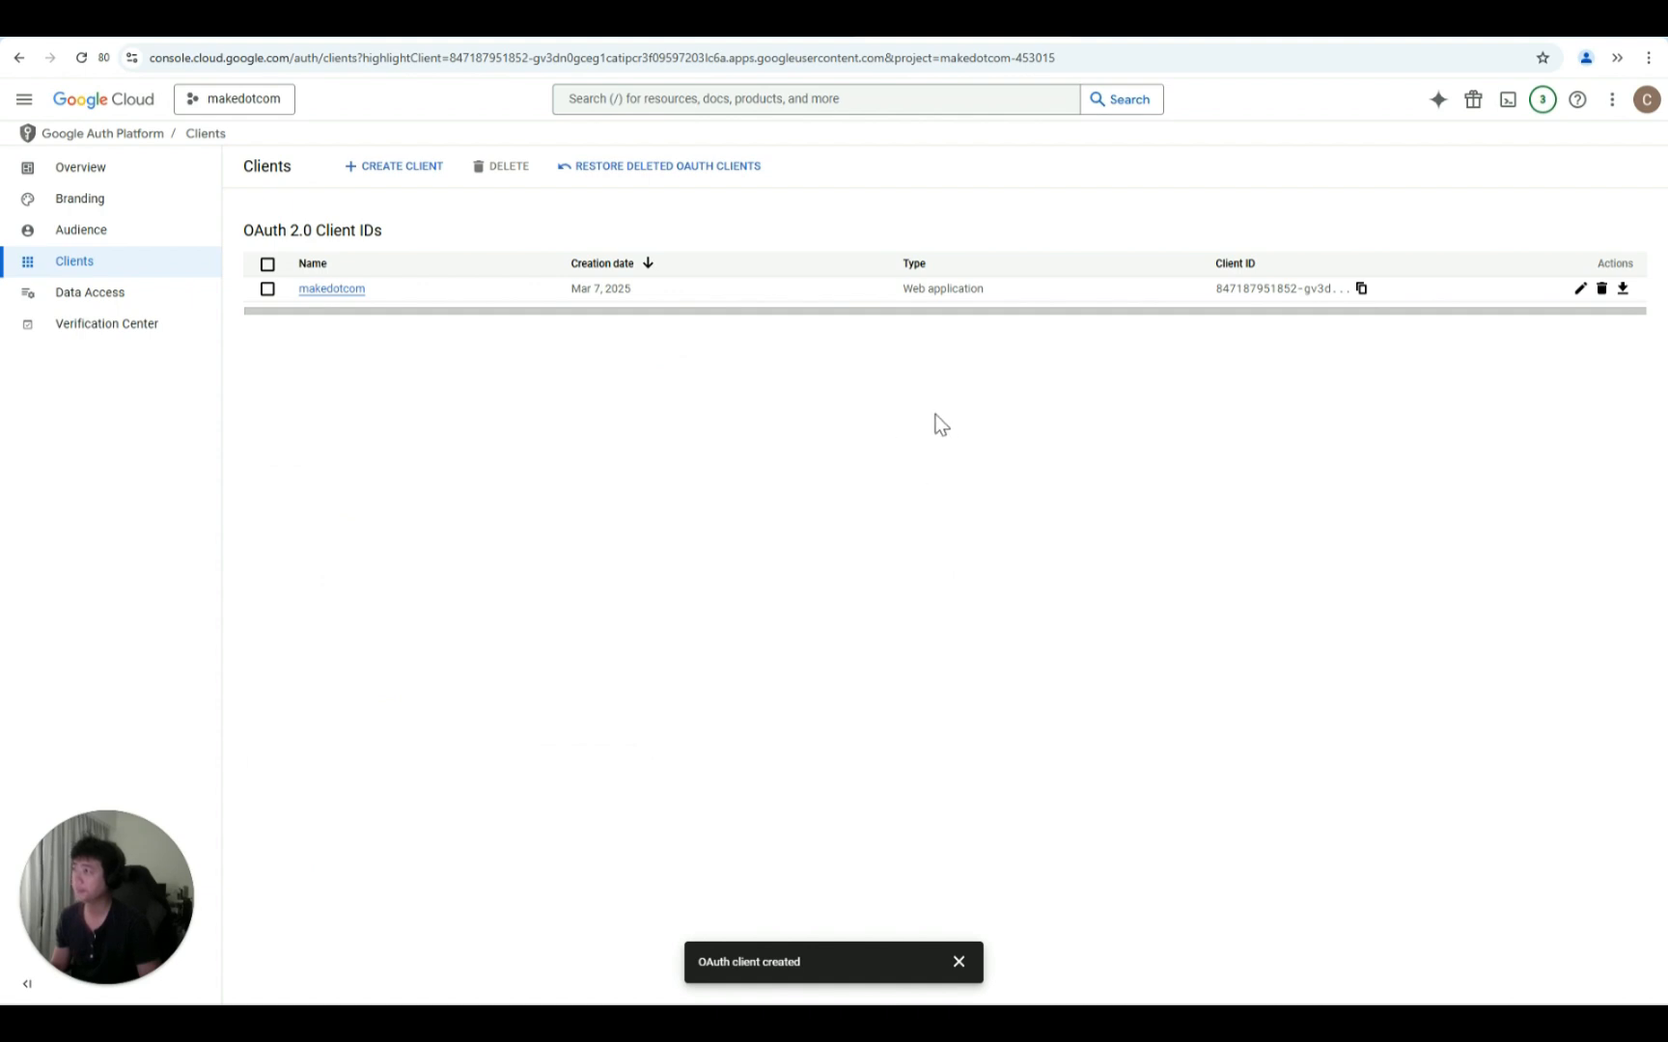
Step: Copy the makedotcom client's ID, switch to Make and paste it as the Client ID in the Gmail connection's advanced settings
{"action": "left_click", "coordinate": [349, 289]}
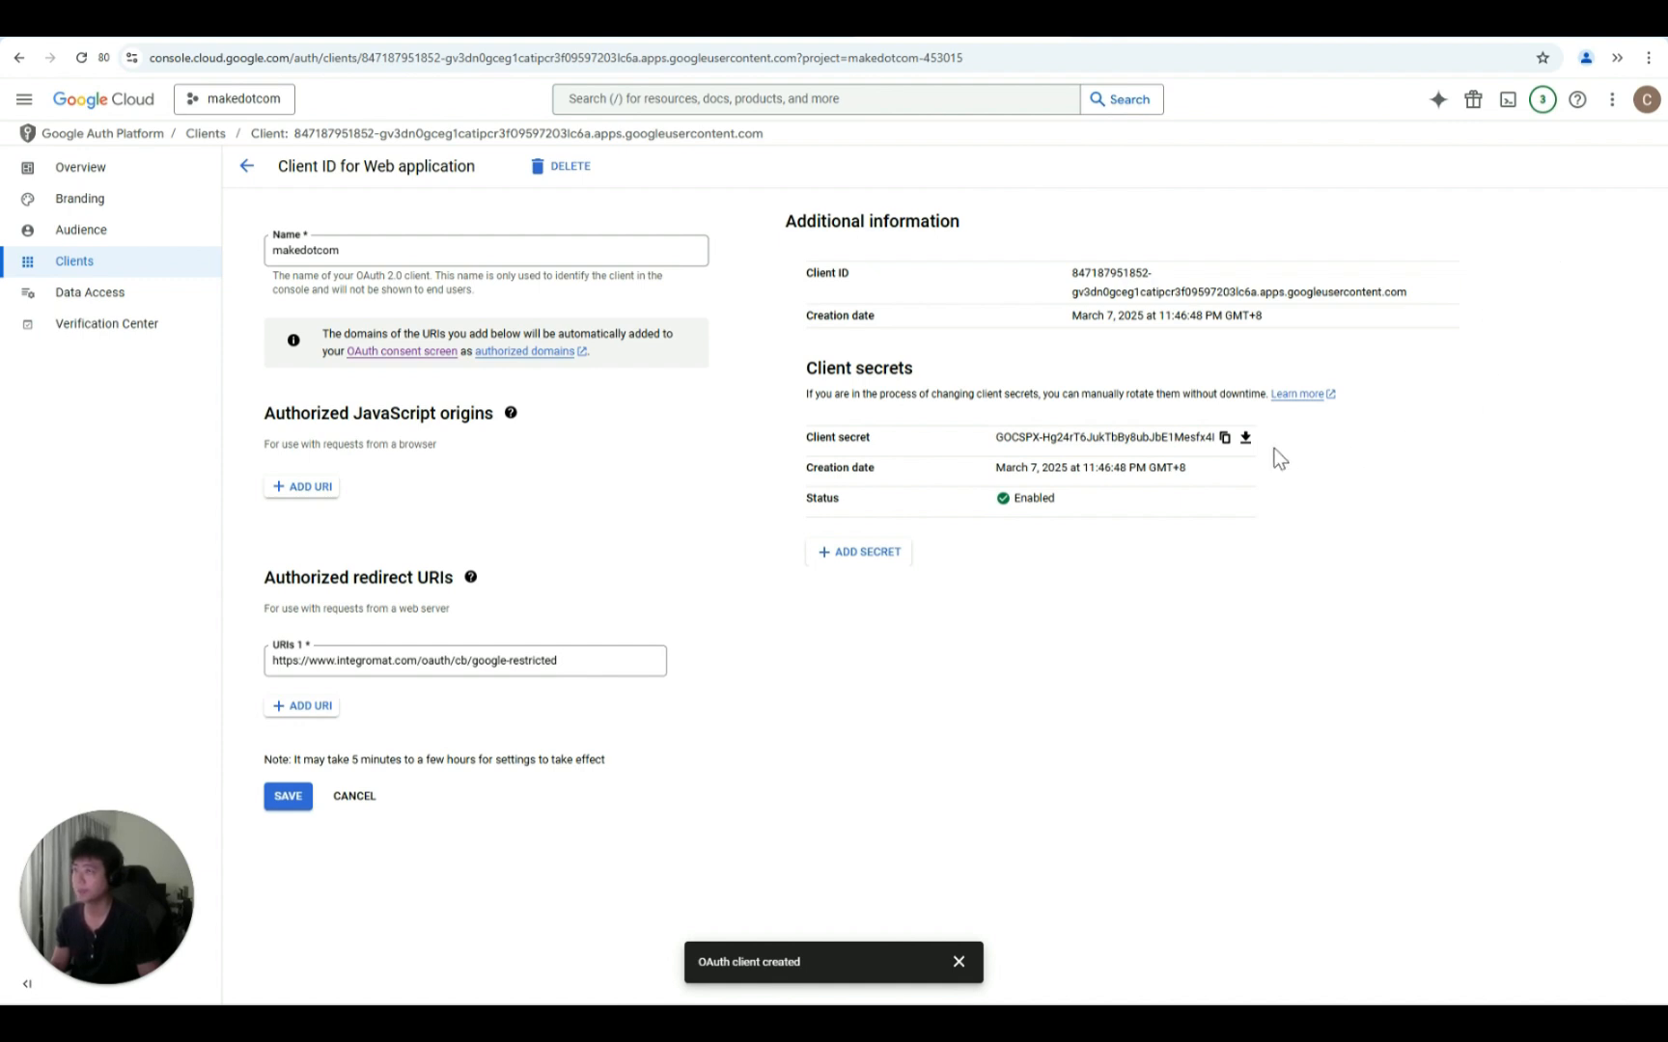
{"action": "triple_click", "coordinate": [1118, 271]}
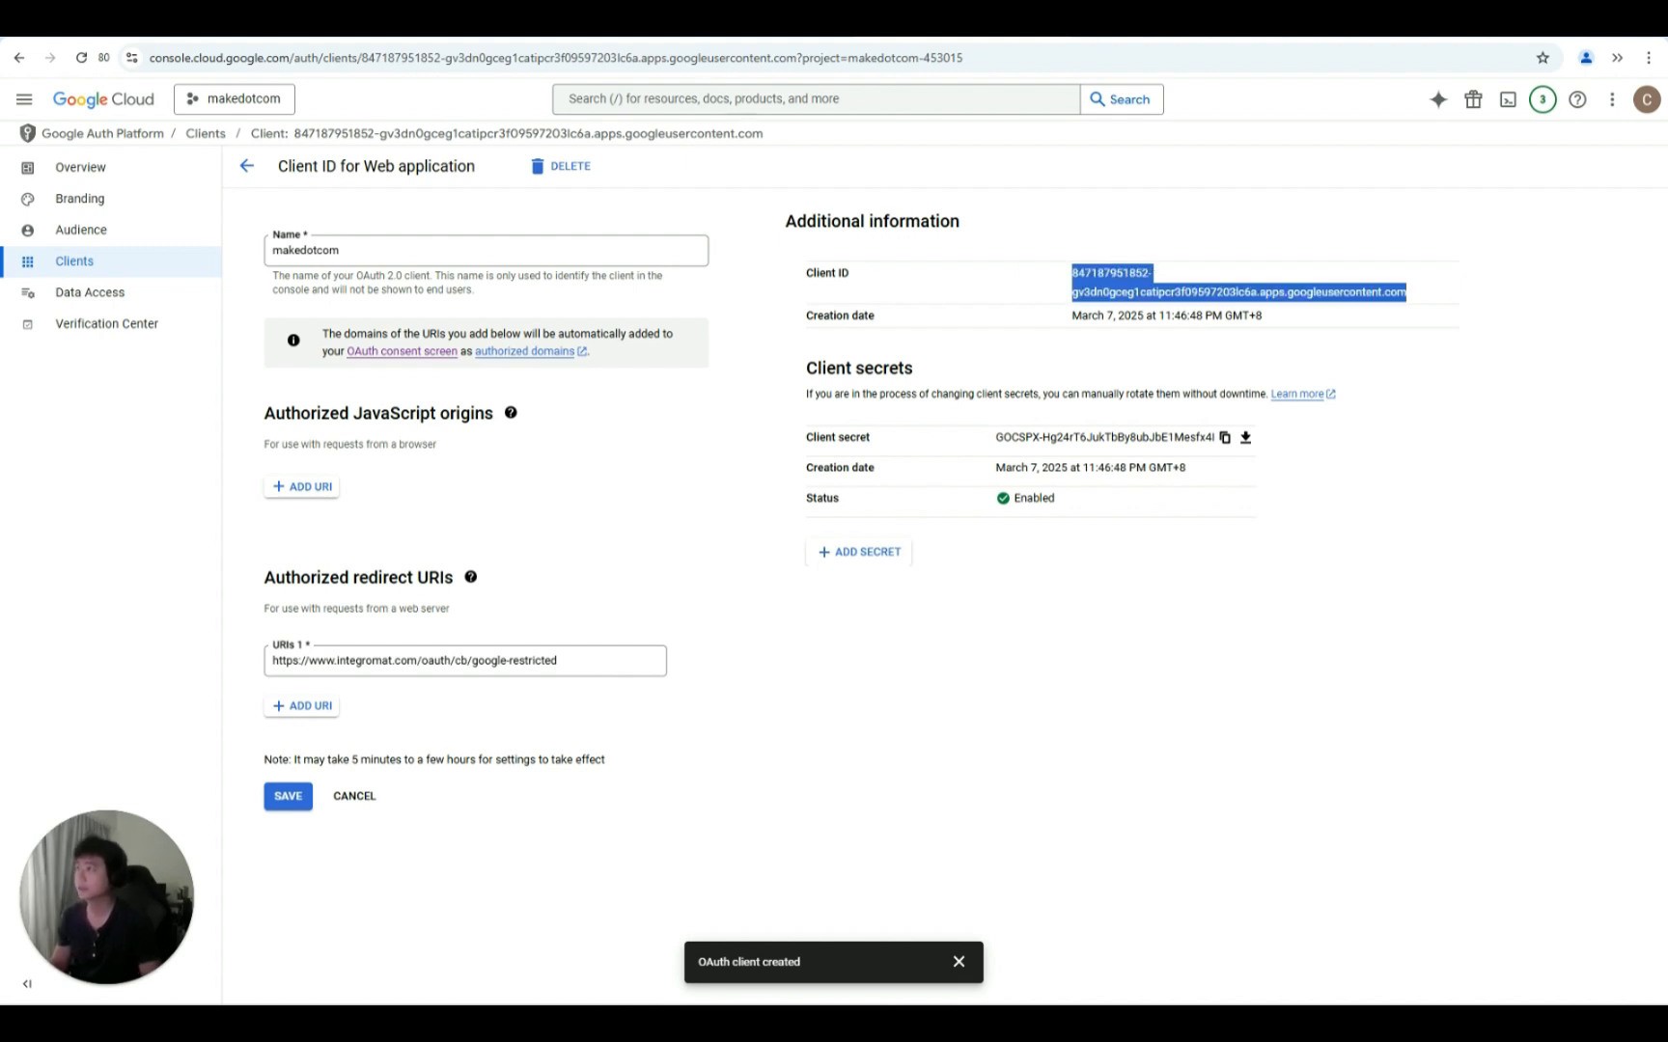
{"action": "left_click", "coordinate": [617, 27]}
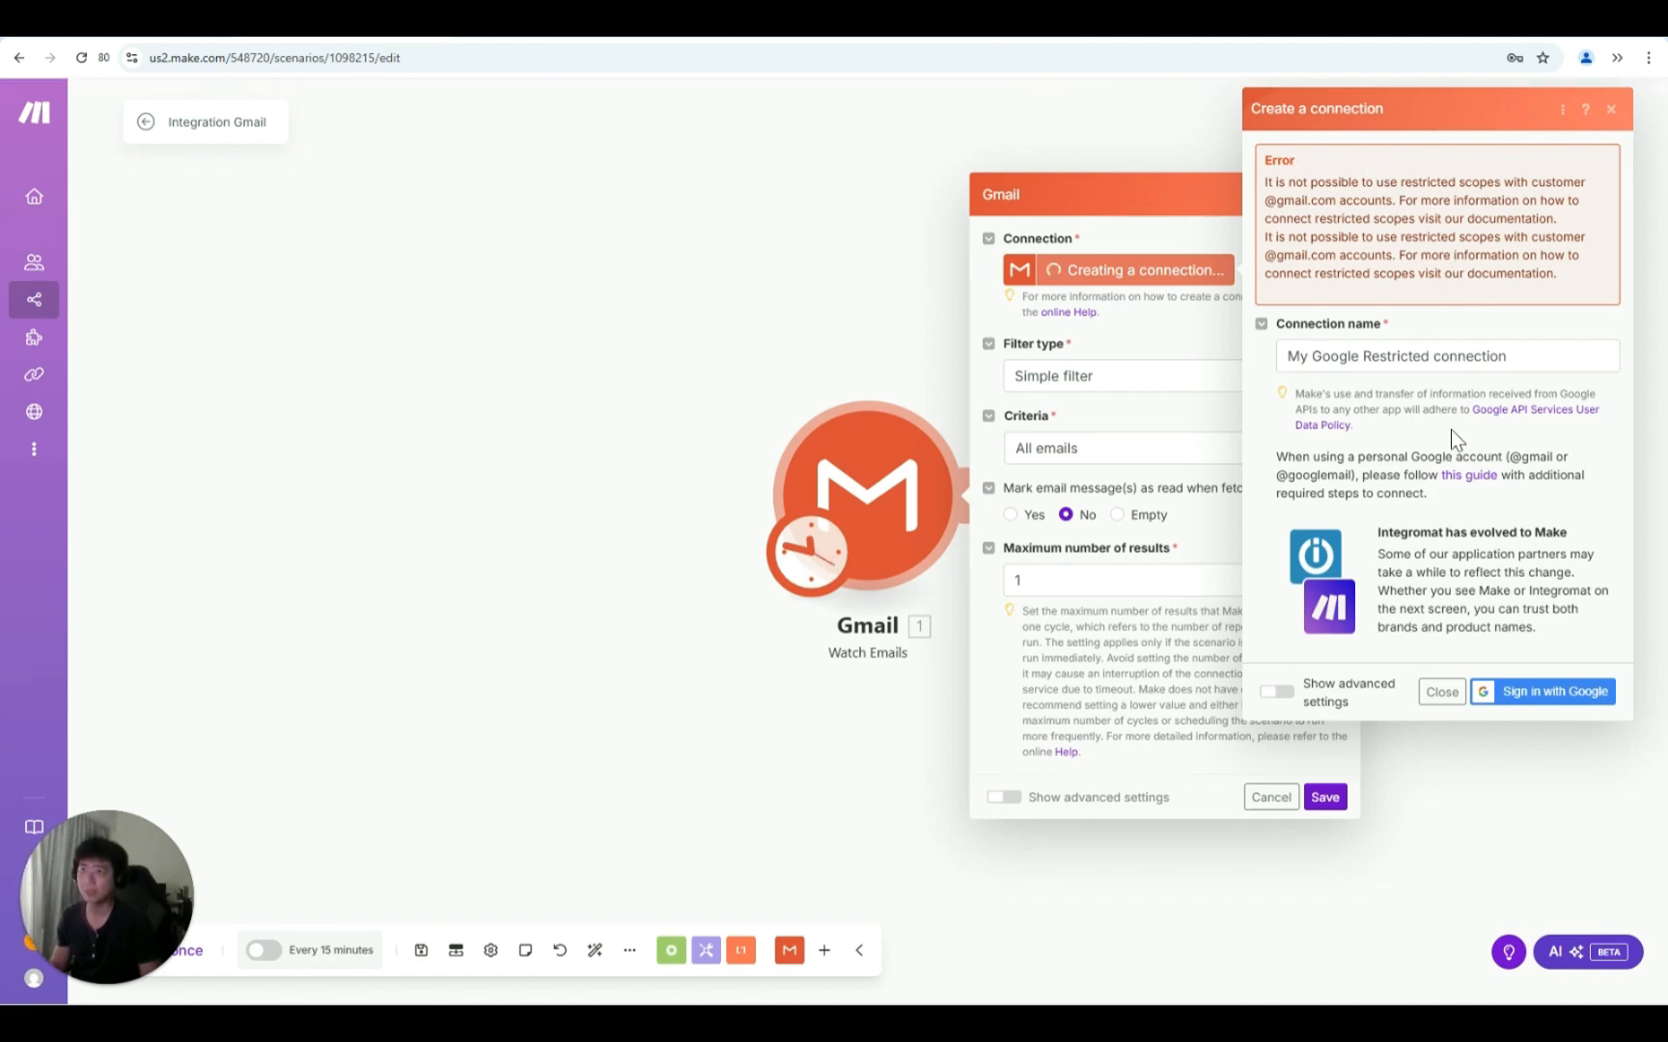
{"action": "left_click", "coordinate": [1276, 692]}
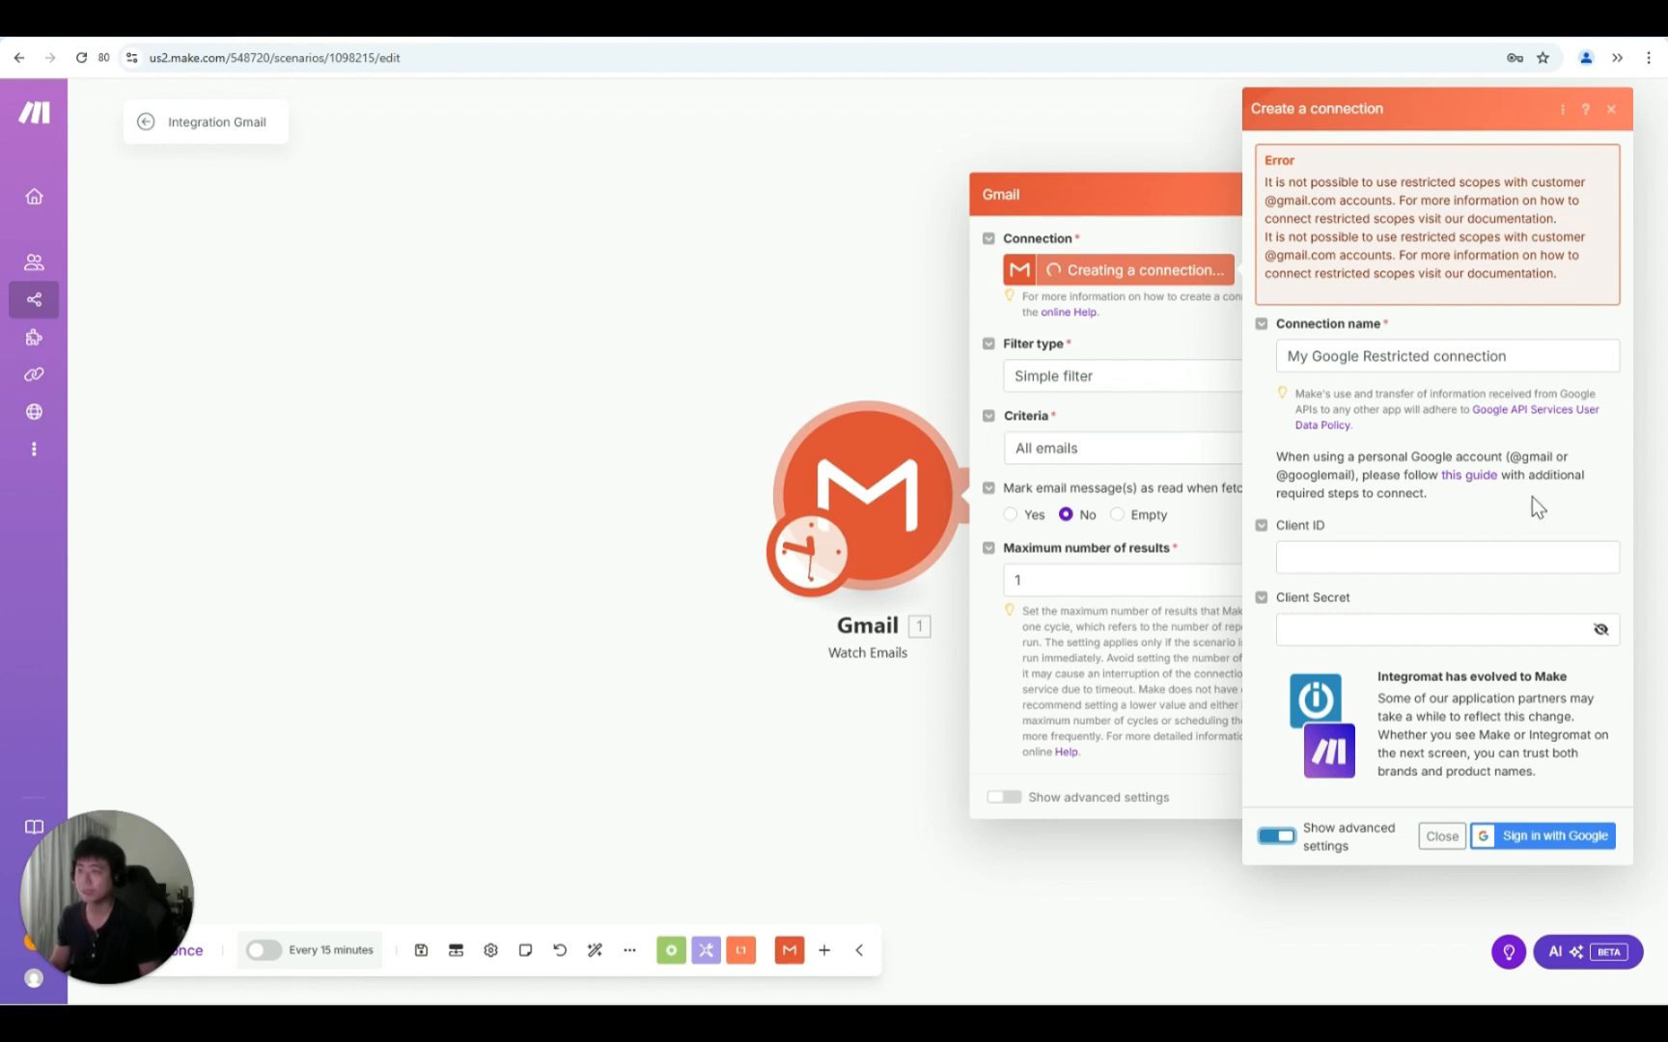
{"action": "left_click", "coordinate": [1509, 554]}
{"action": "key", "text": "ctrl+v"}
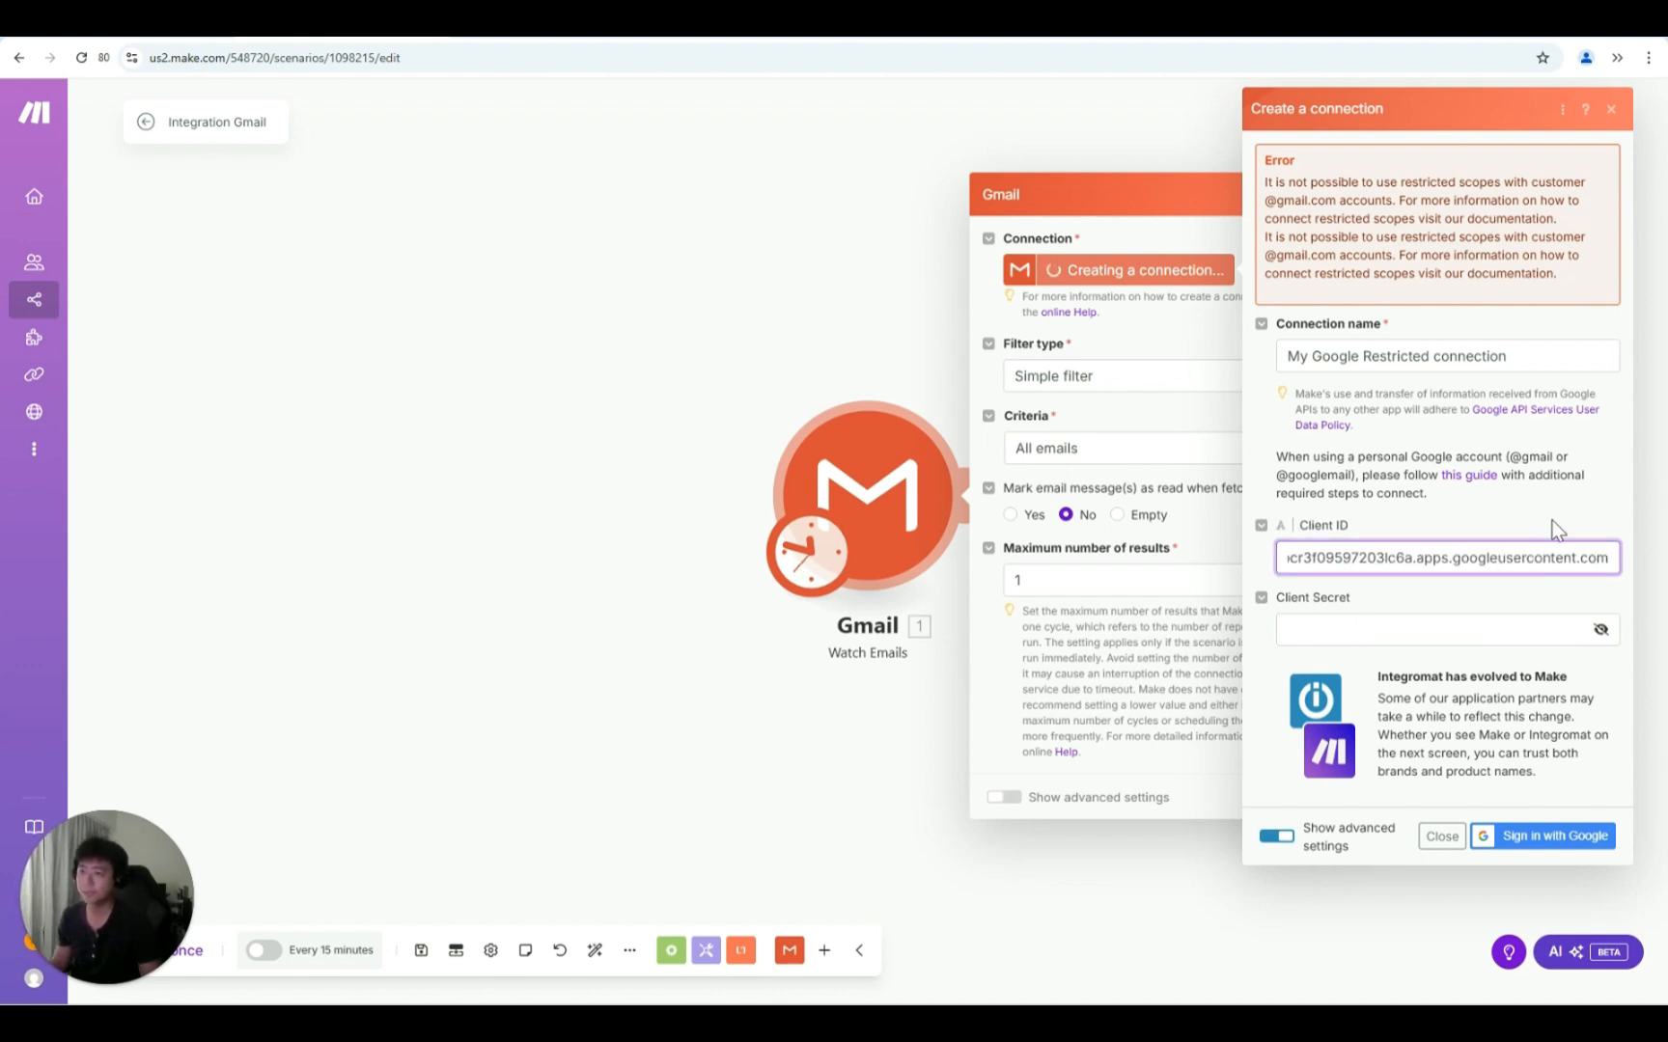
{"action": "left_click", "coordinate": [1536, 510]}
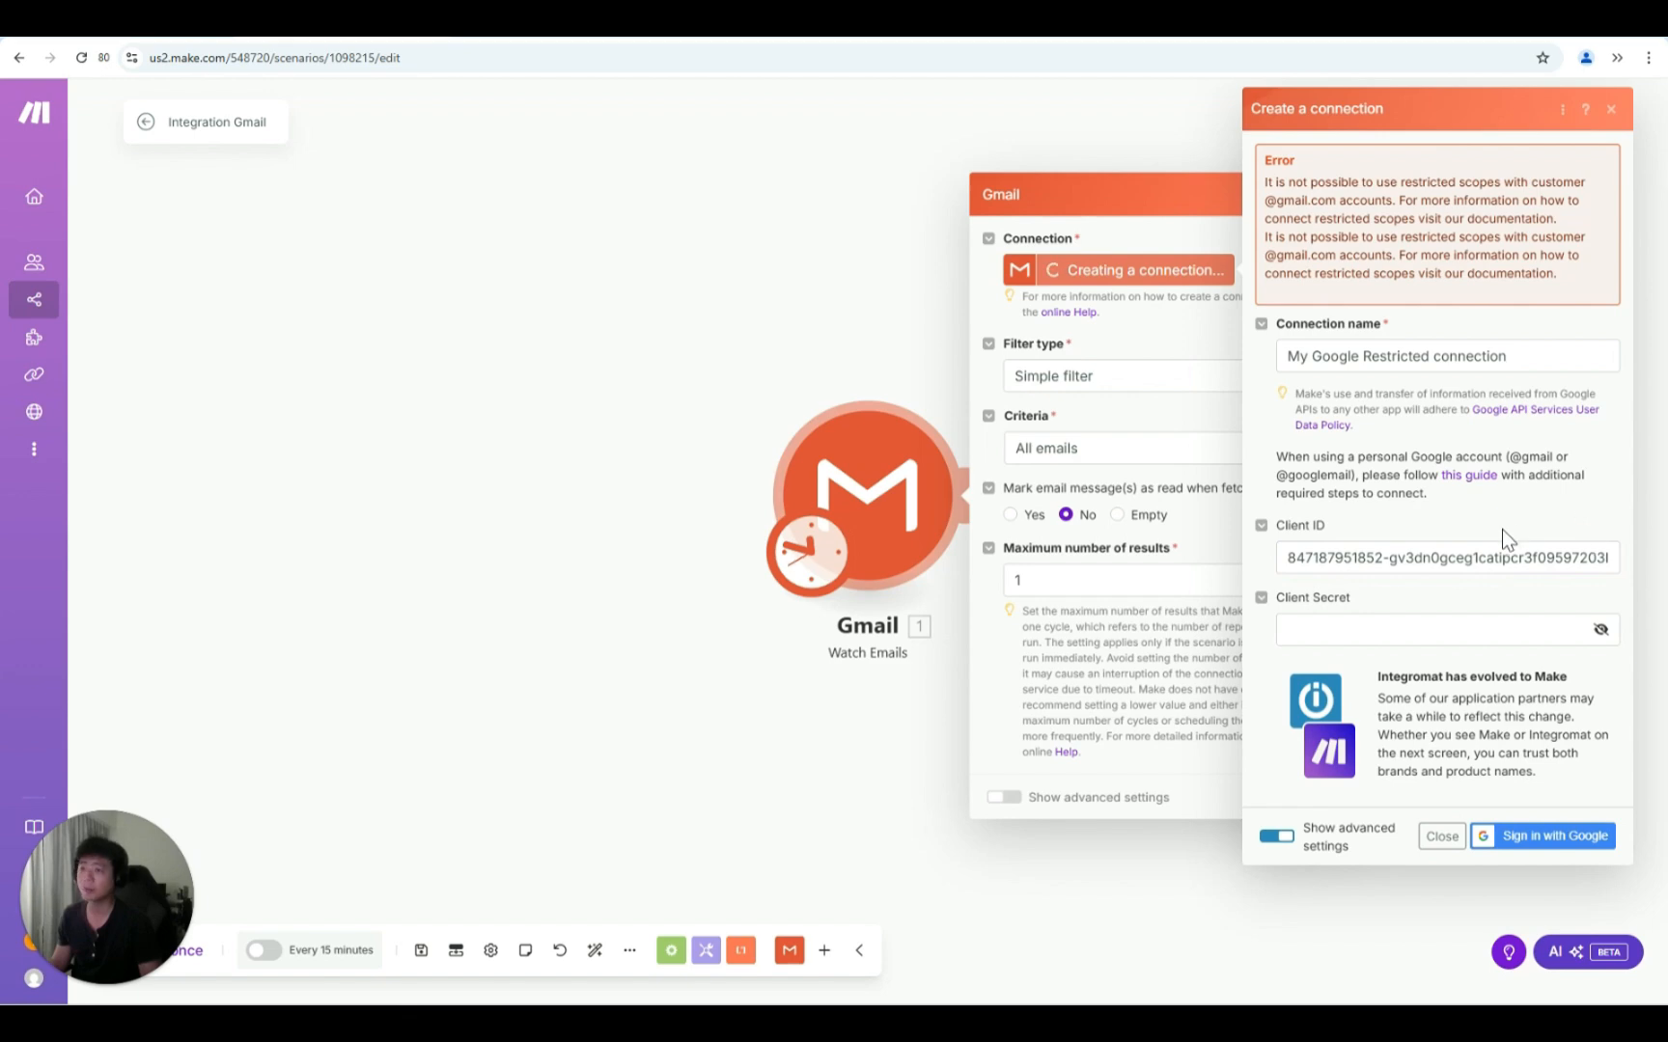
Step: Copy the OAuth client's secret from Google Cloud and paste it as the Client Secret of Make's Gmail connection
{"action": "left_click", "coordinate": [864, 23]}
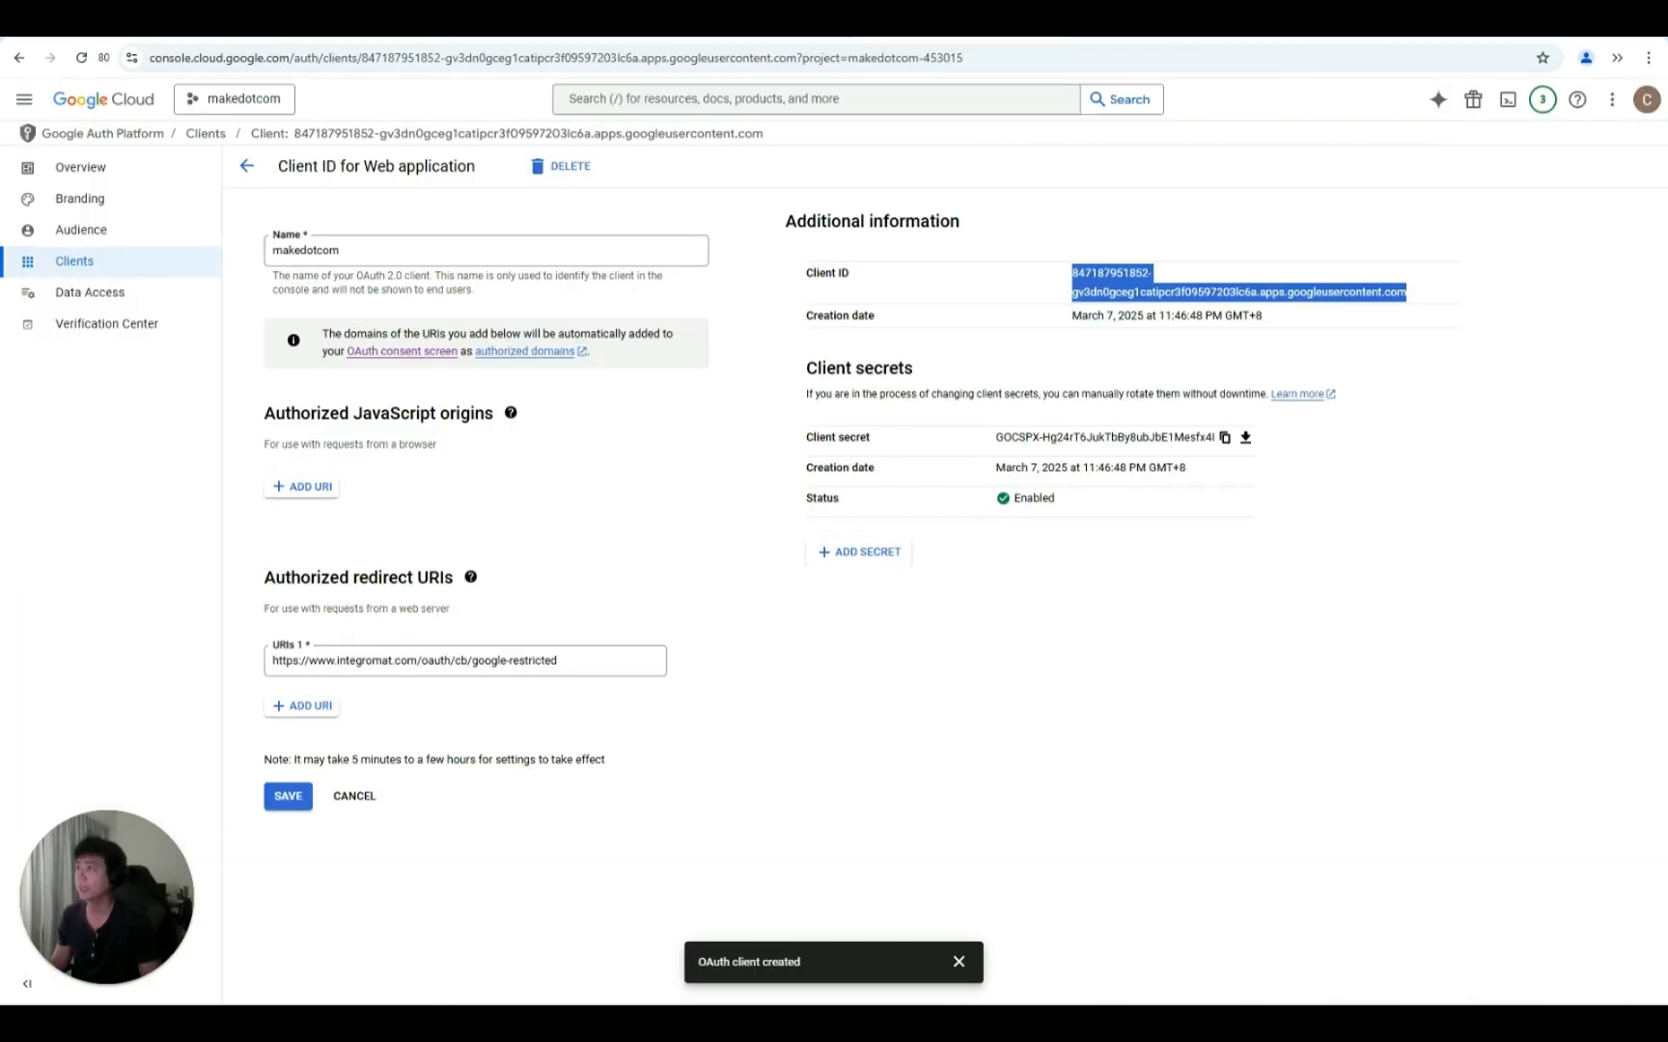
{"action": "left_click", "coordinate": [1287, 434]}
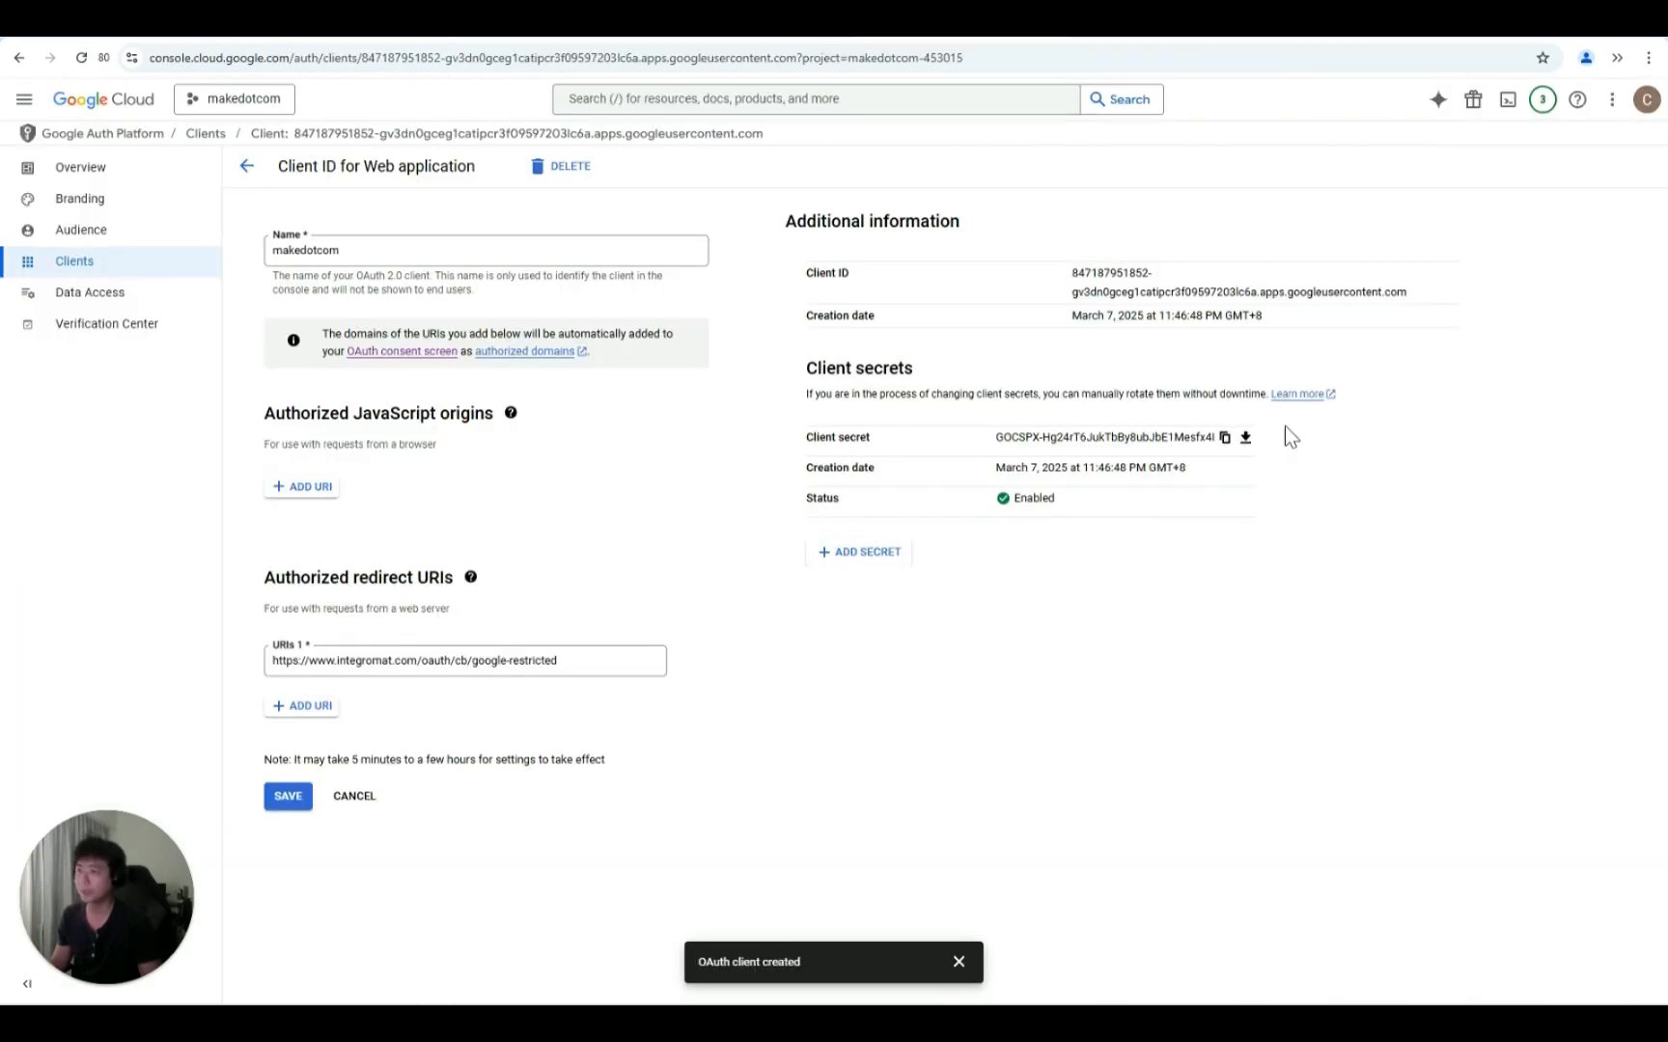
{"action": "left_click", "coordinate": [345, 28]}
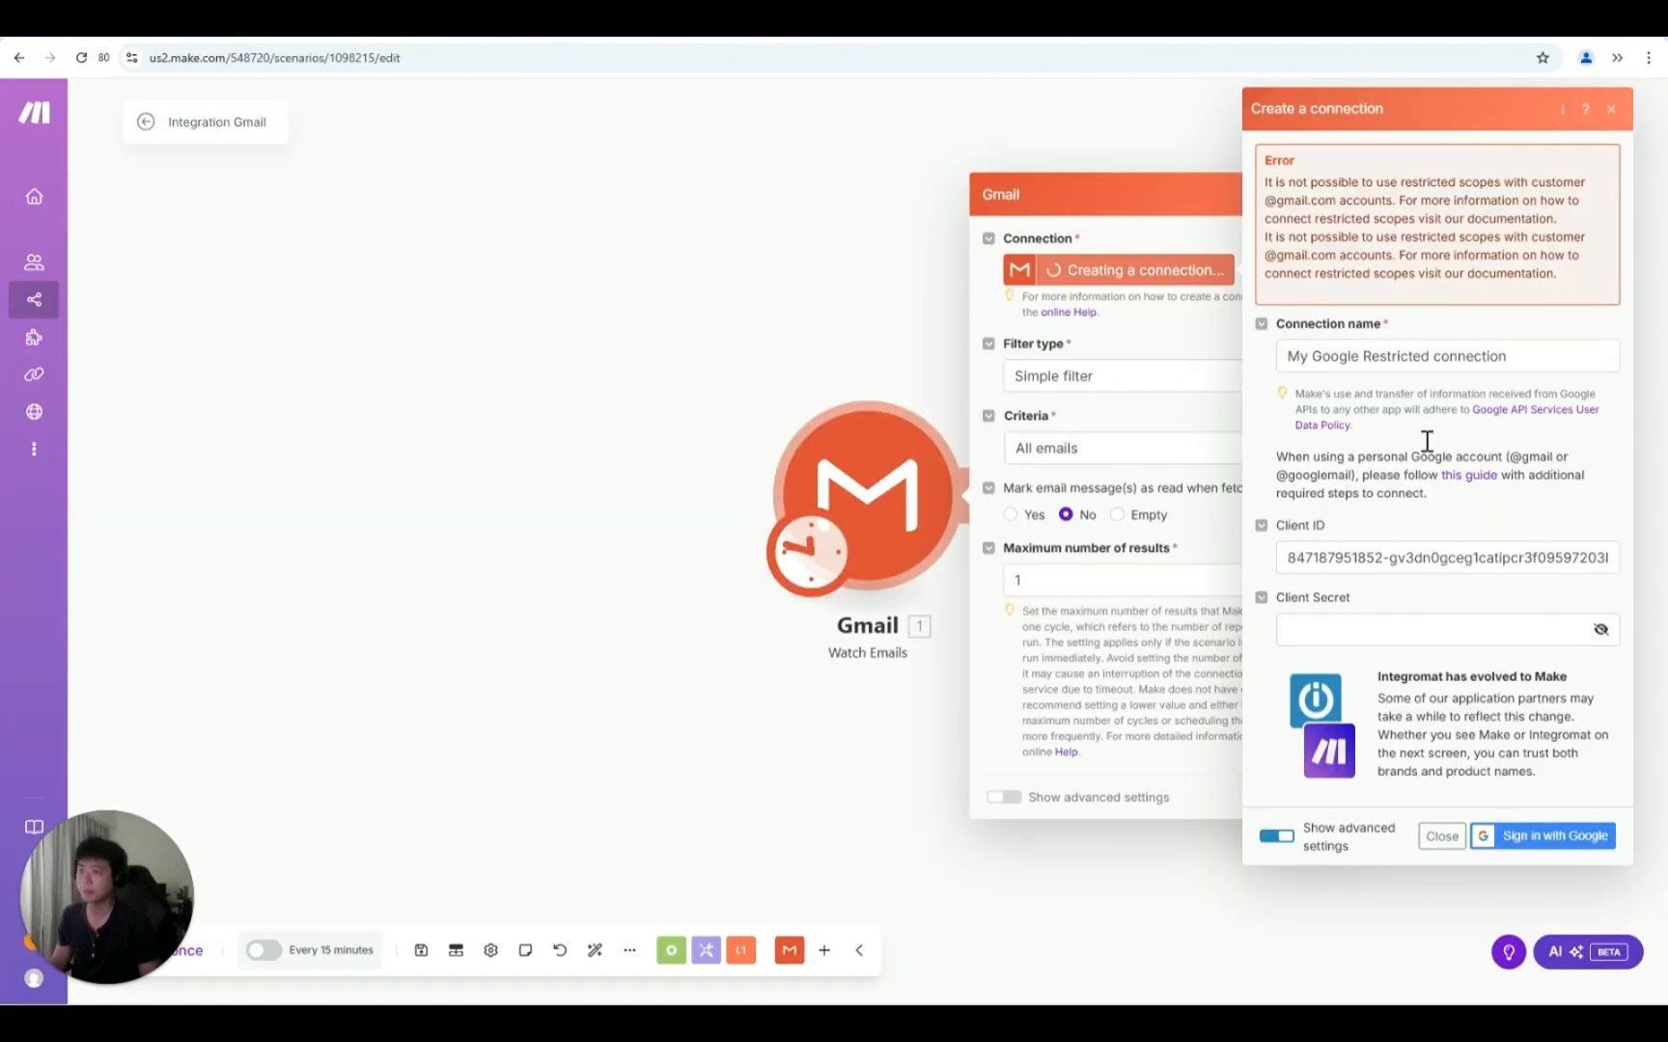
{"action": "left_click", "coordinate": [1375, 634]}
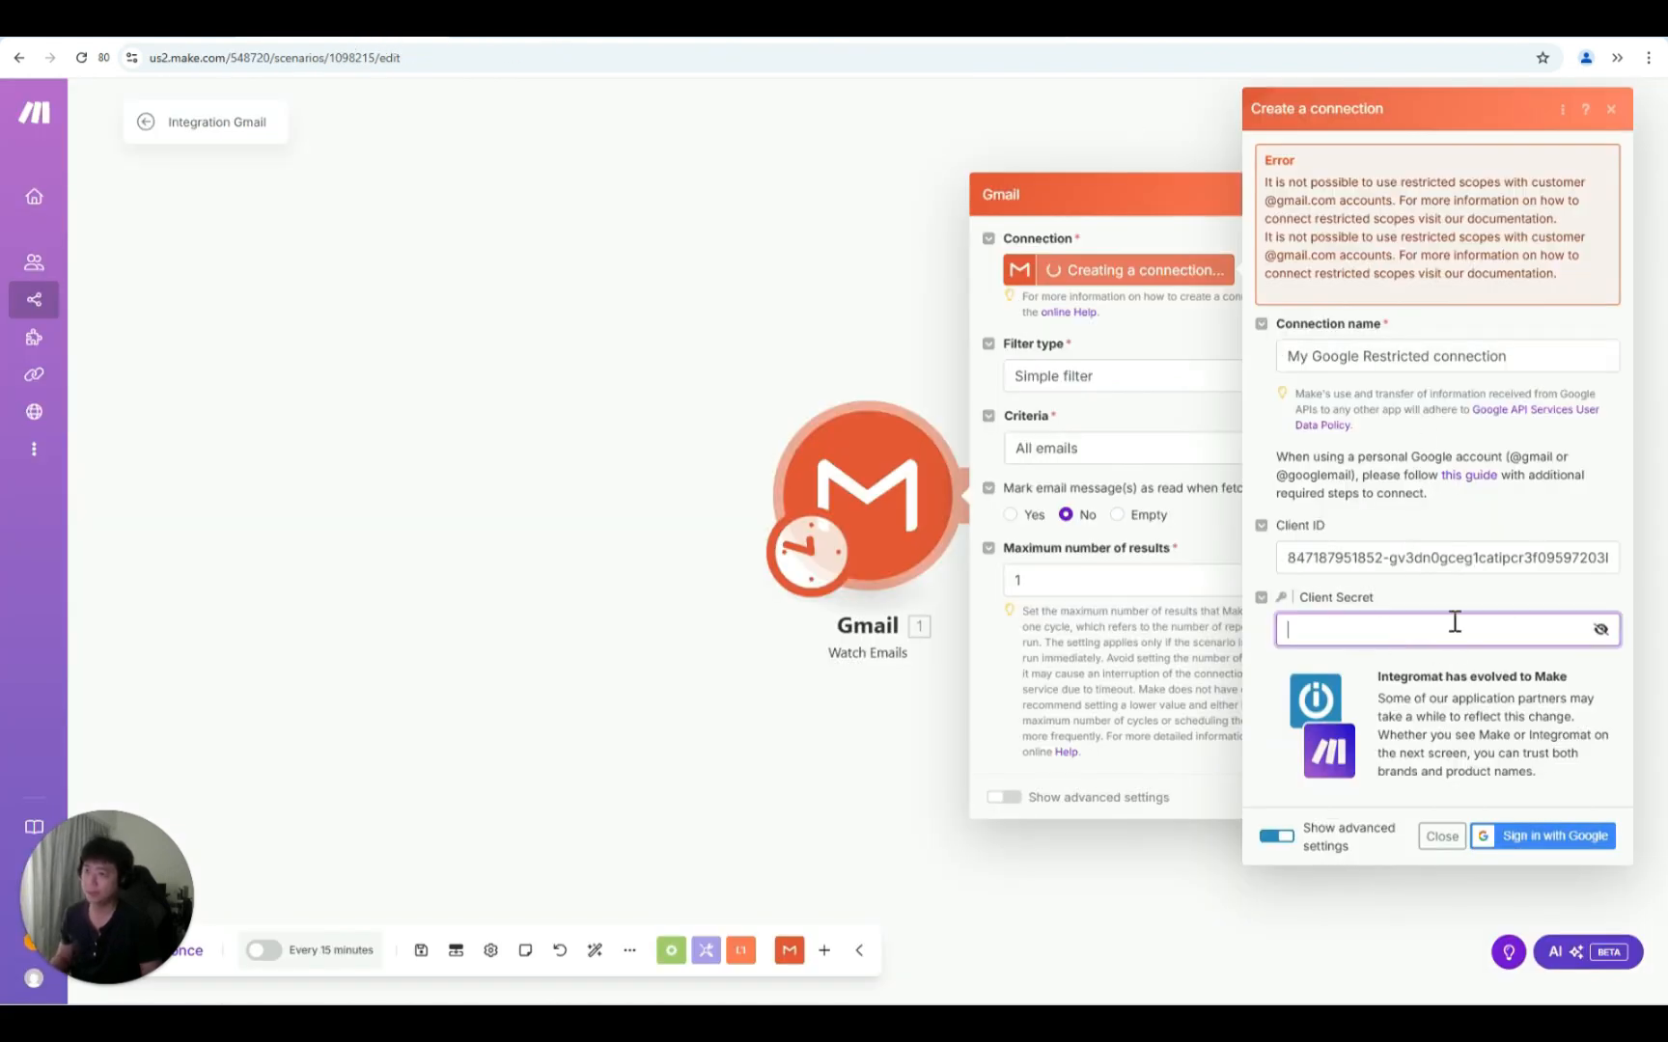
{"action": "key", "text": "ctrl+v"}
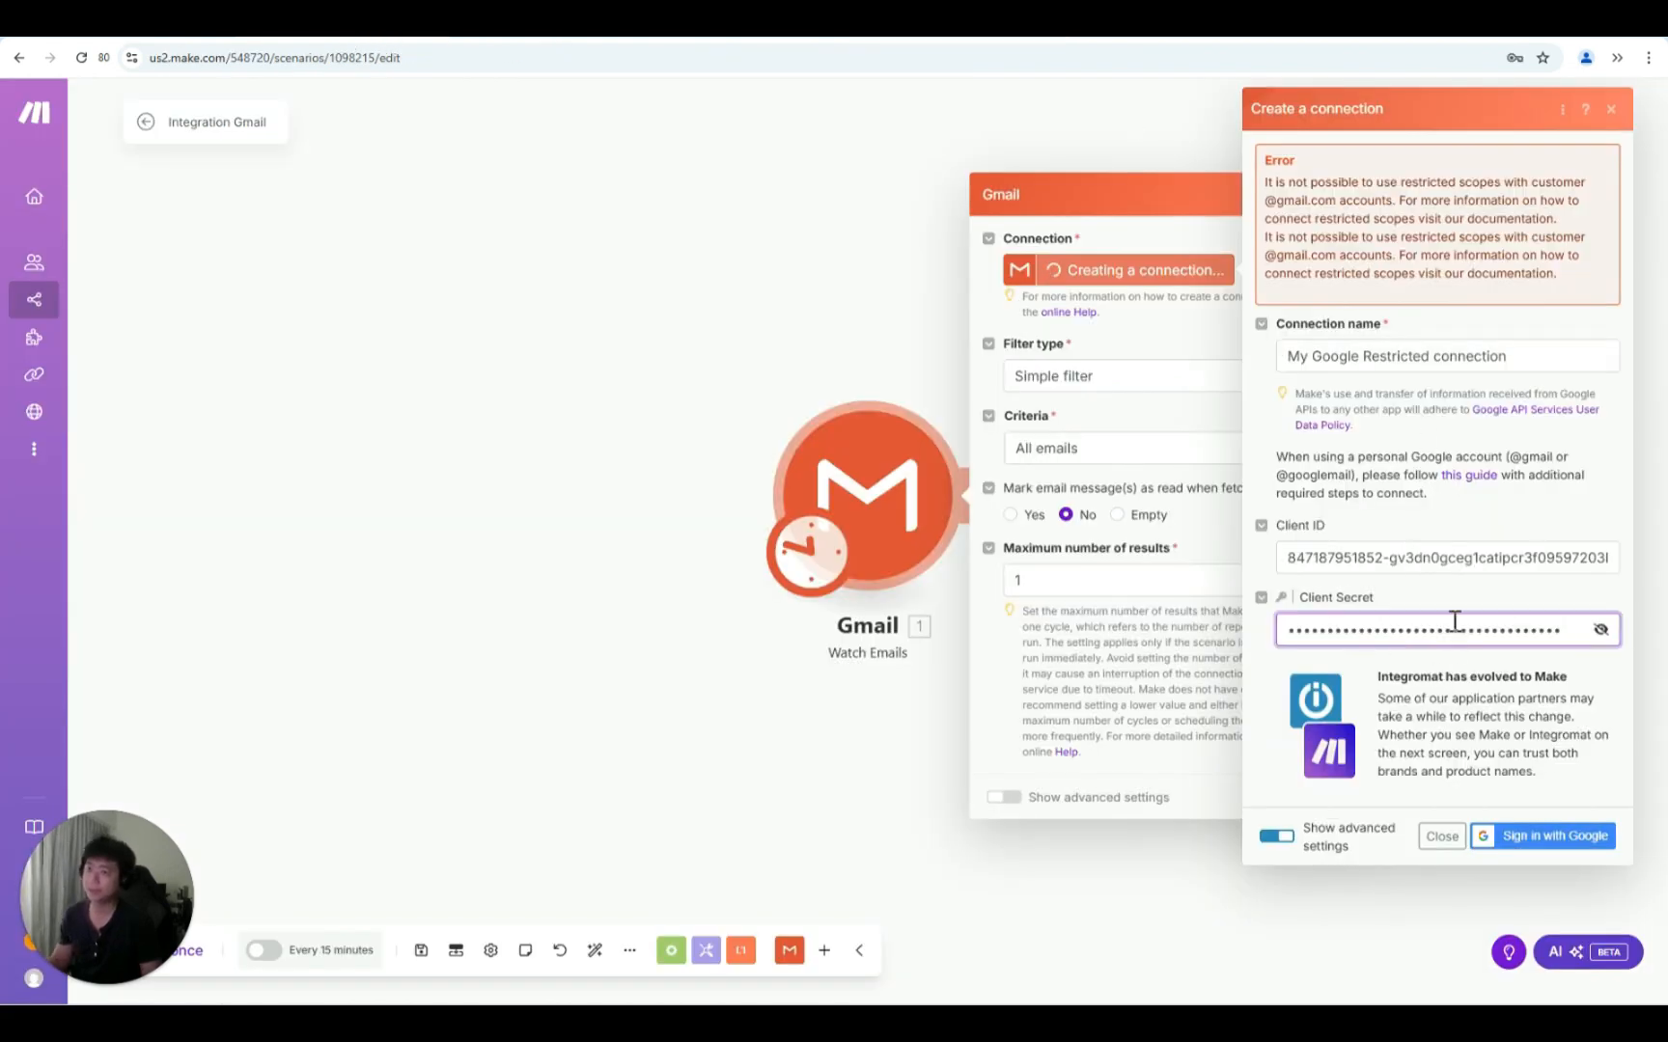
Step: Authorize the connection with the listed Google account, granting integromat.com permission to read, compose, send and permanently delete all Gmail email
{"action": "left_click", "coordinate": [1524, 837]}
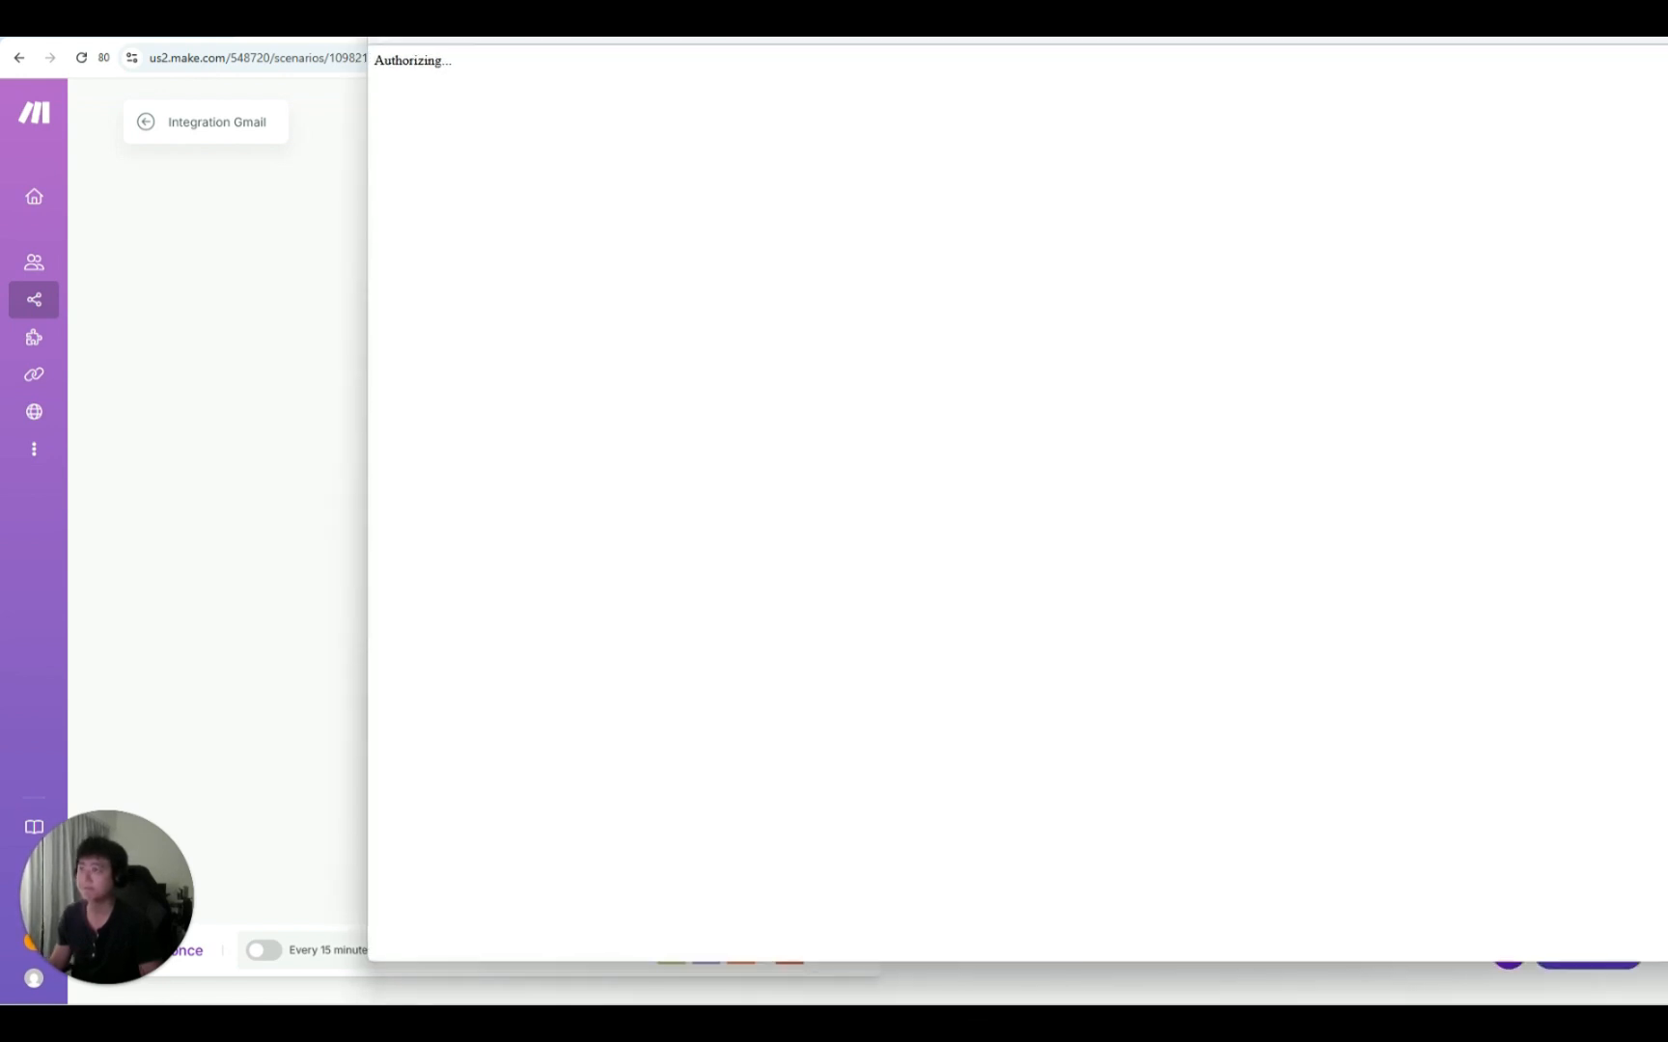
{"action": "left_click_drag", "start_coordinate": [689, 71], "coordinate": [664, 38]}
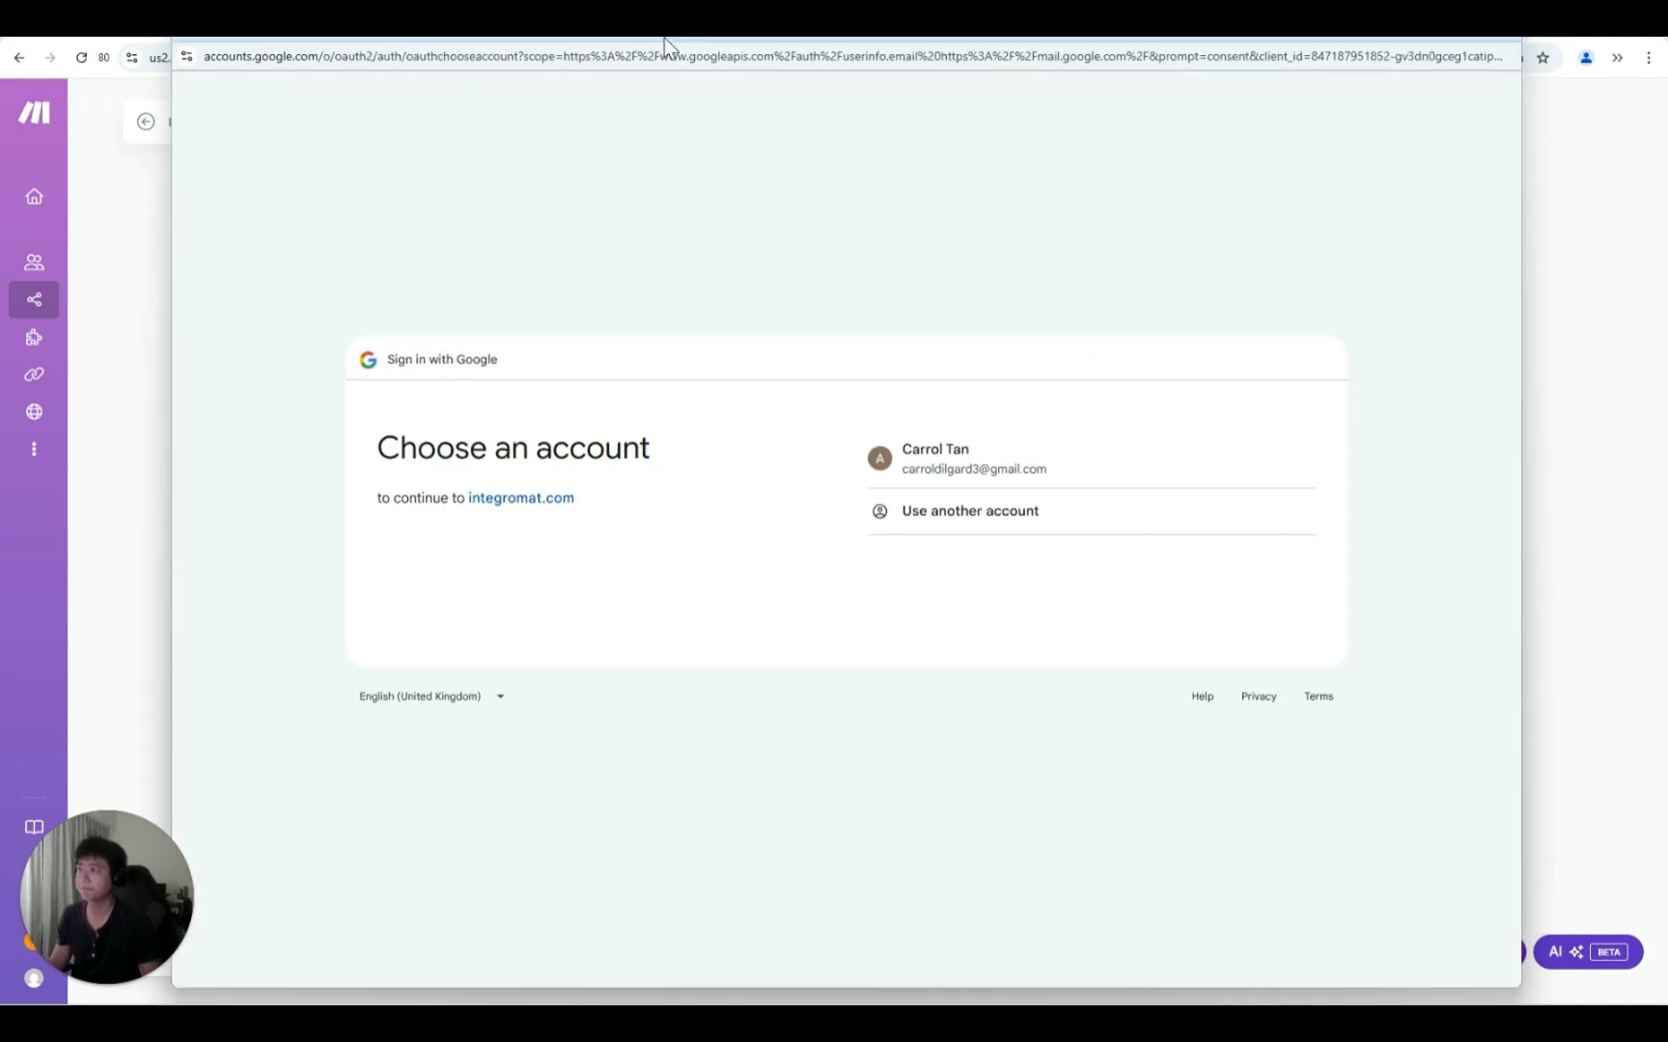
{"action": "left_click", "coordinate": [931, 470]}
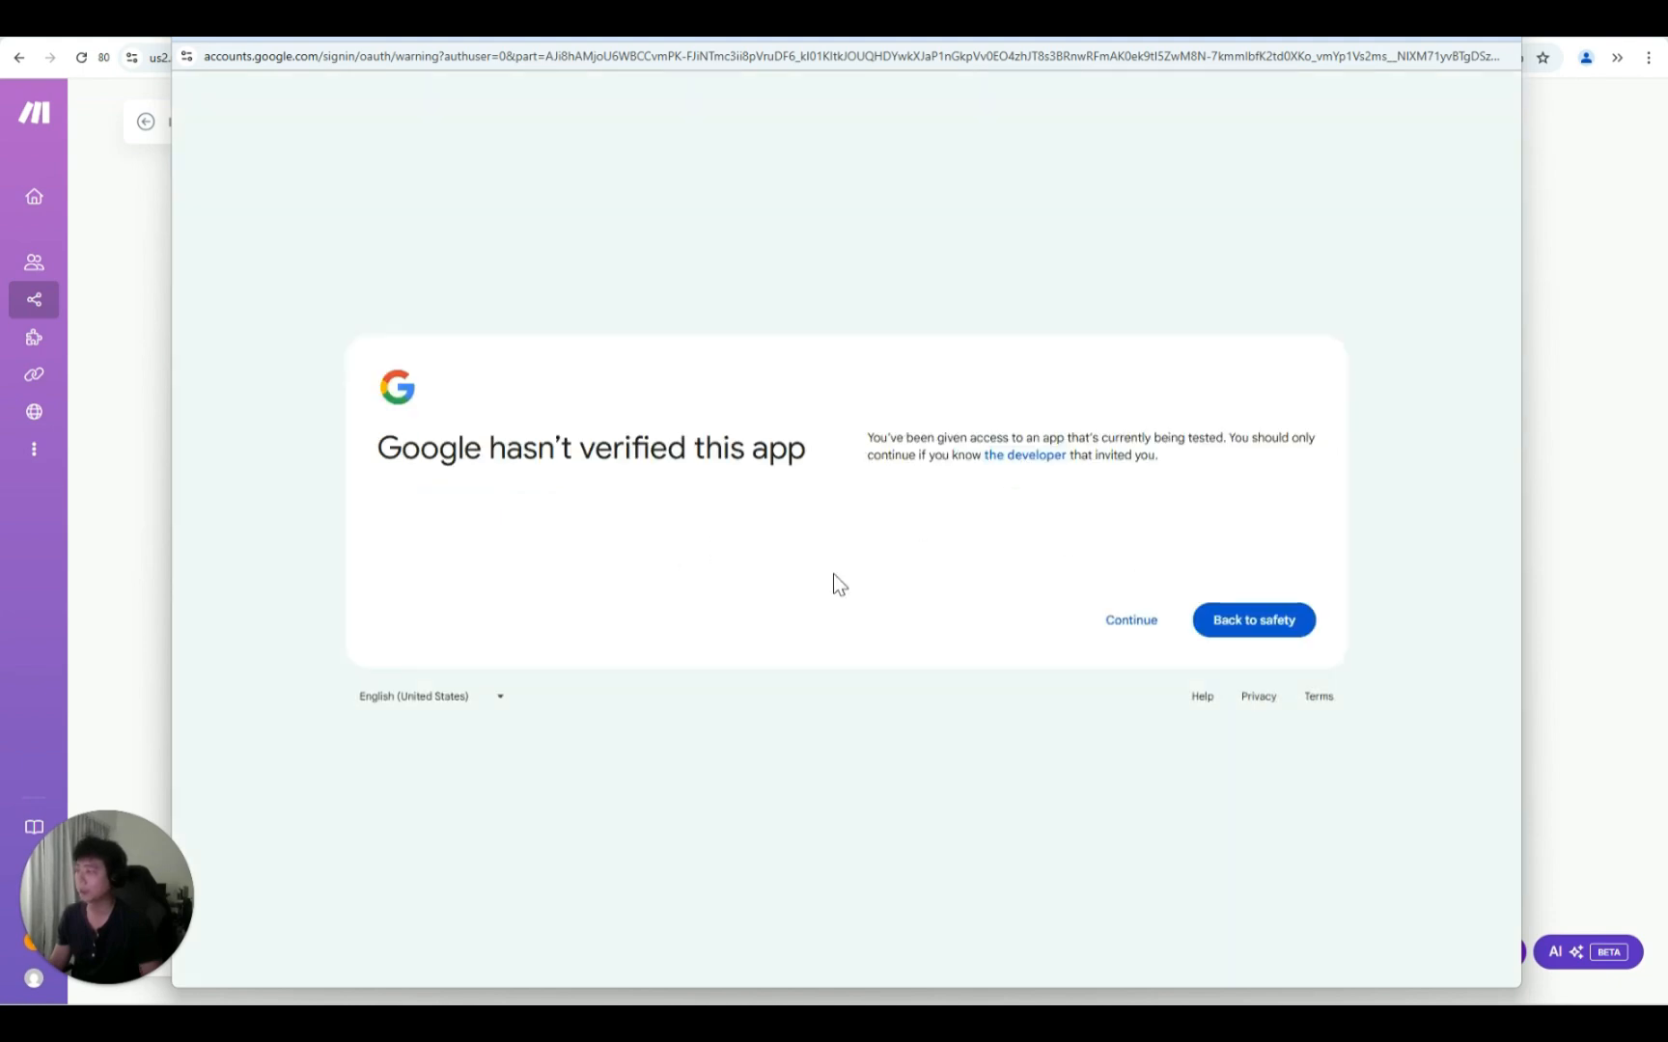
{"action": "left_click", "coordinate": [1129, 623]}
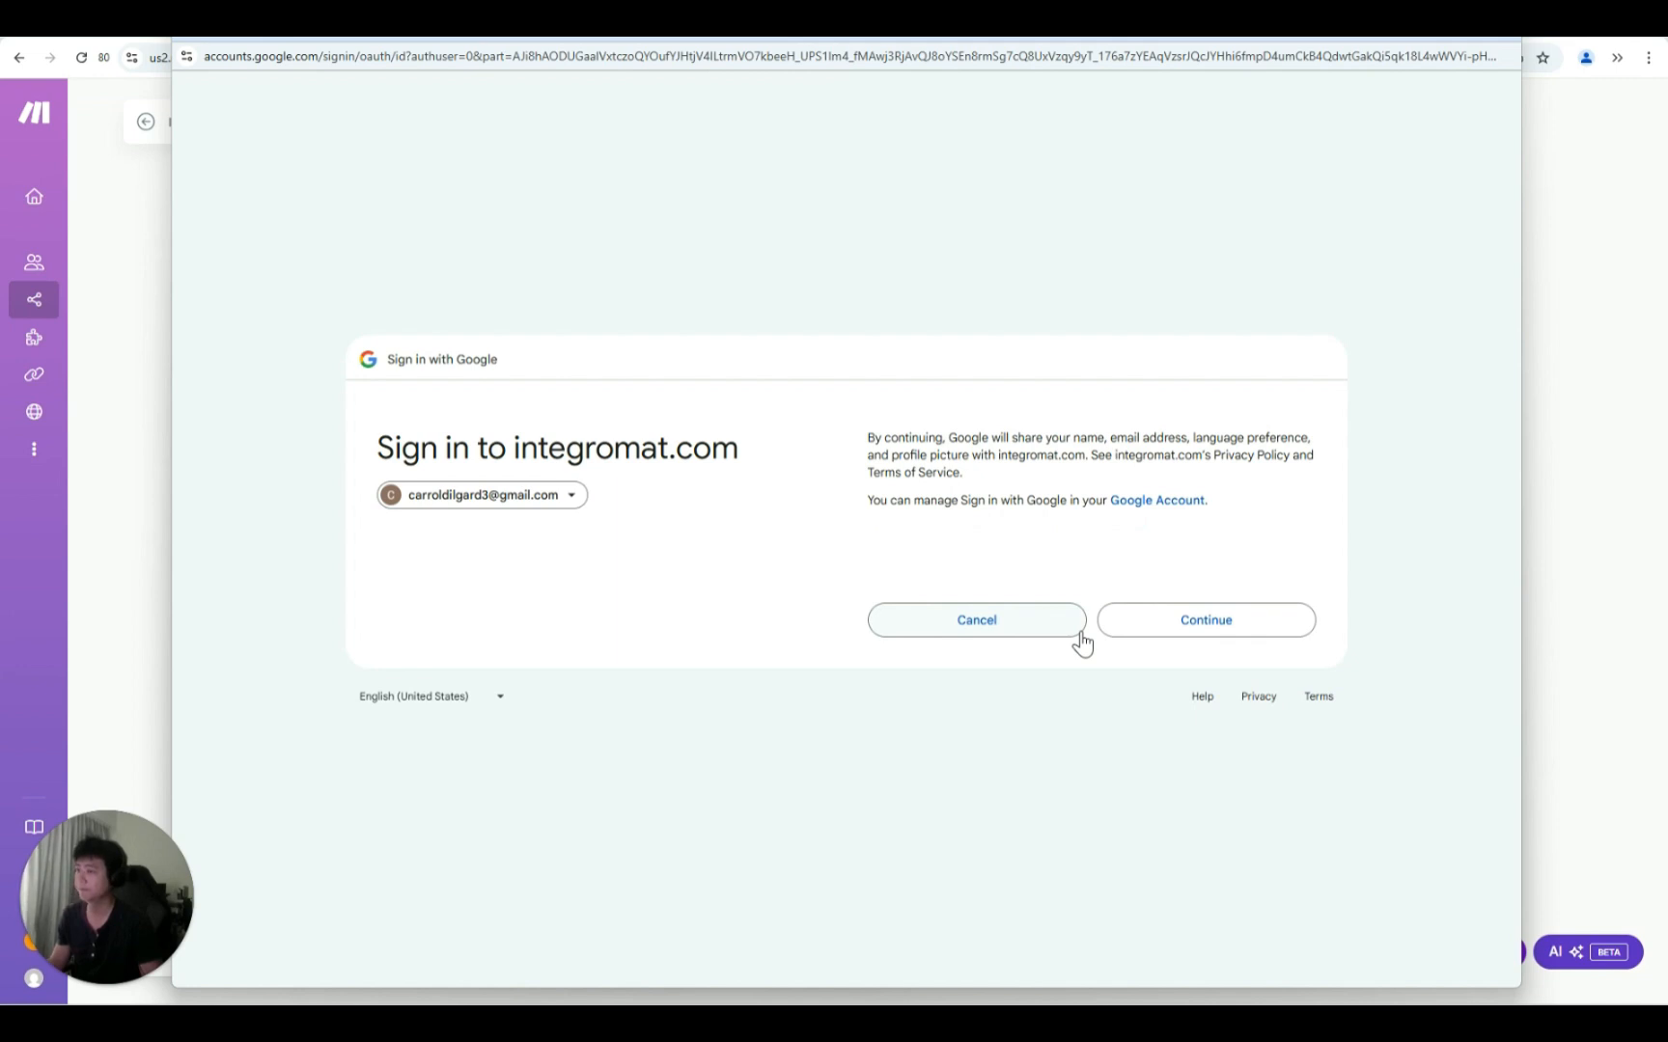
{"action": "left_click", "coordinate": [1192, 632]}
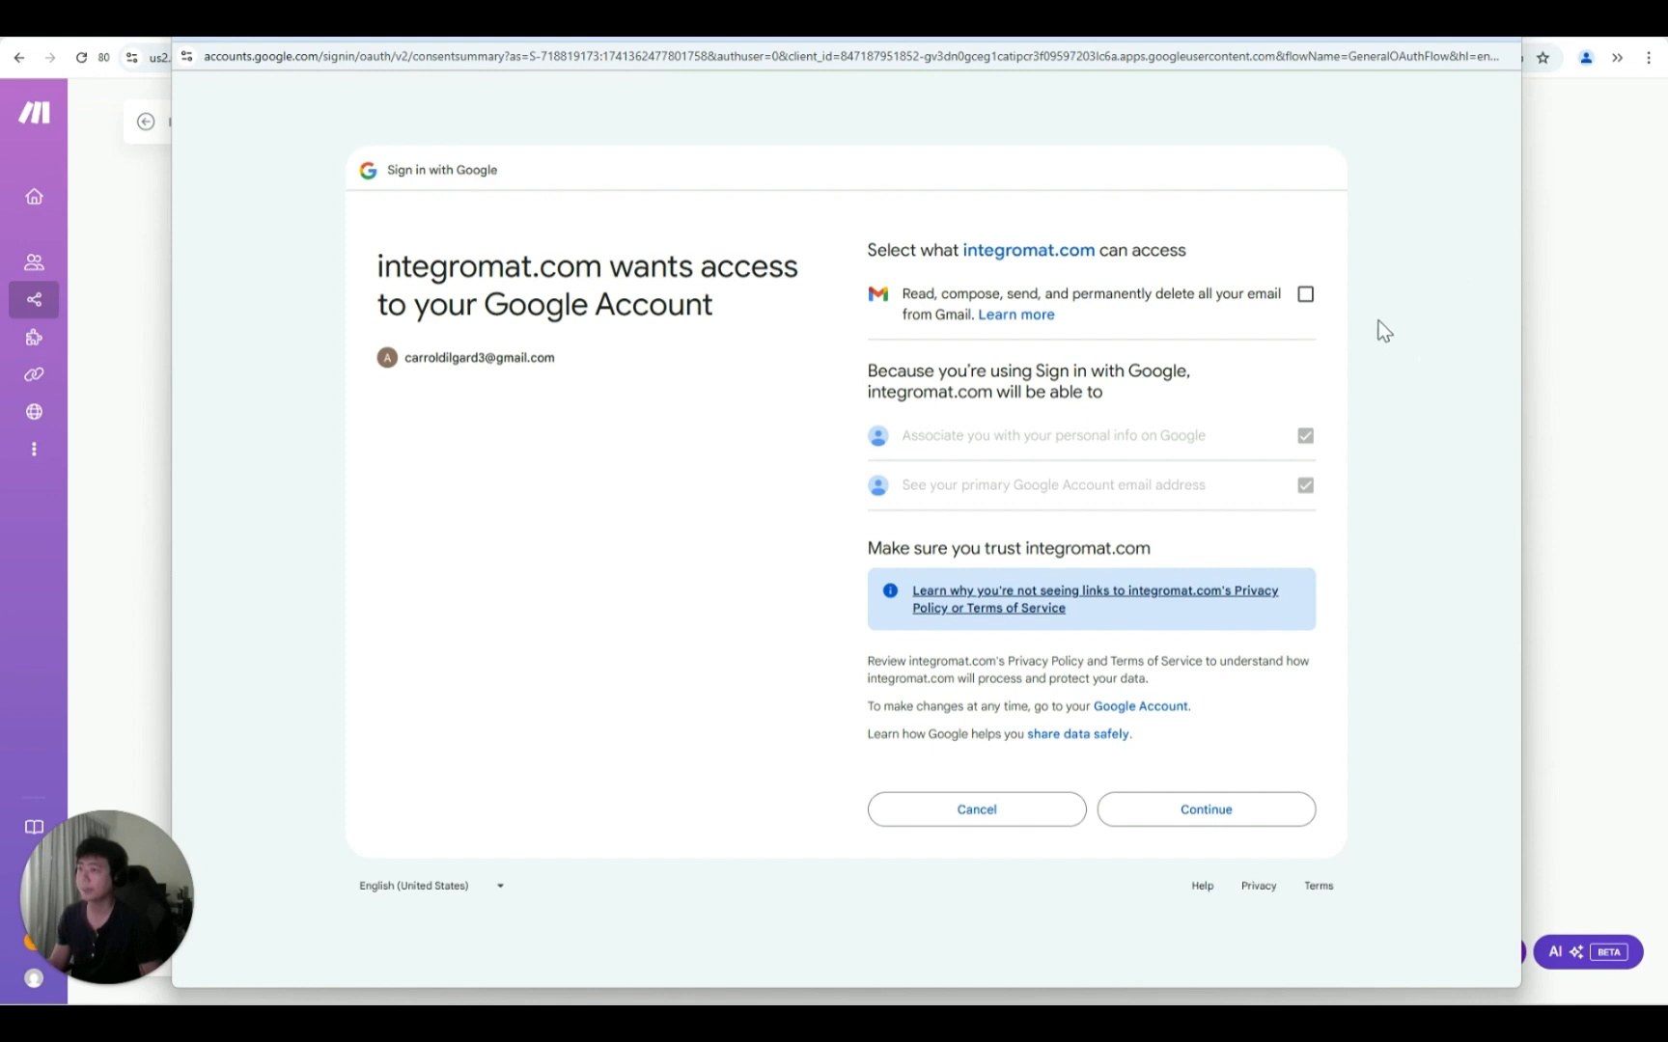
{"action": "left_click", "coordinate": [1305, 294]}
{"action": "left_click", "coordinate": [1193, 823]}
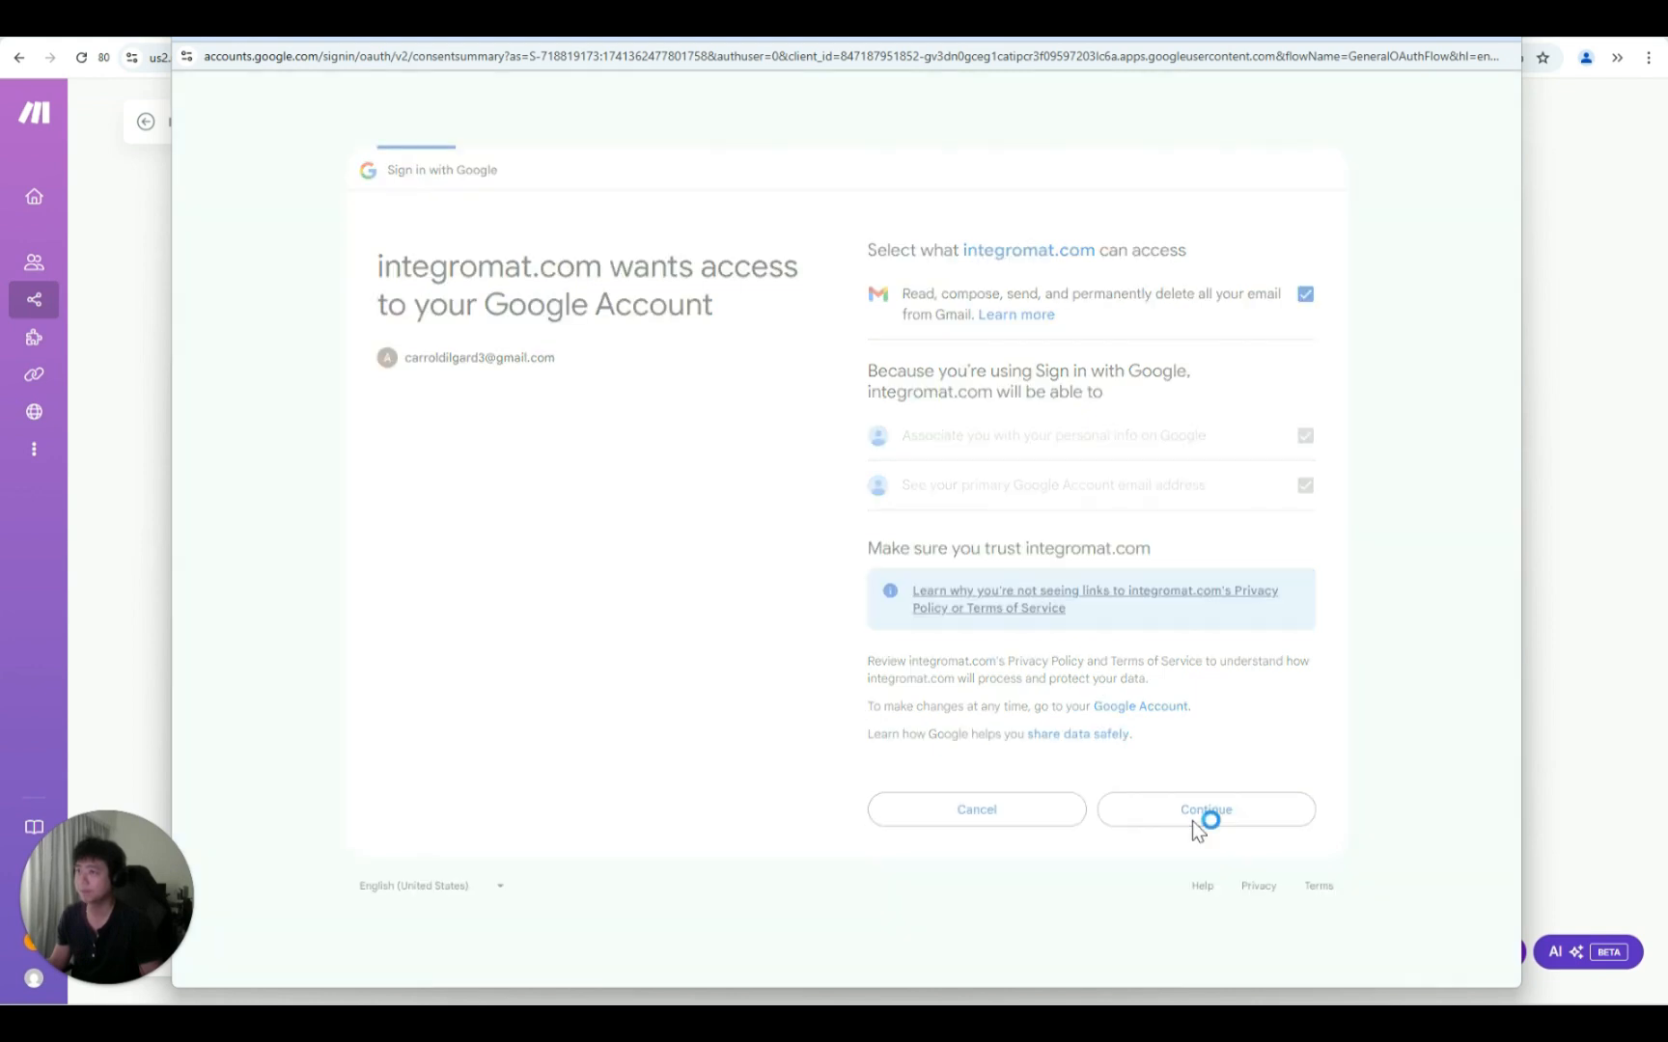